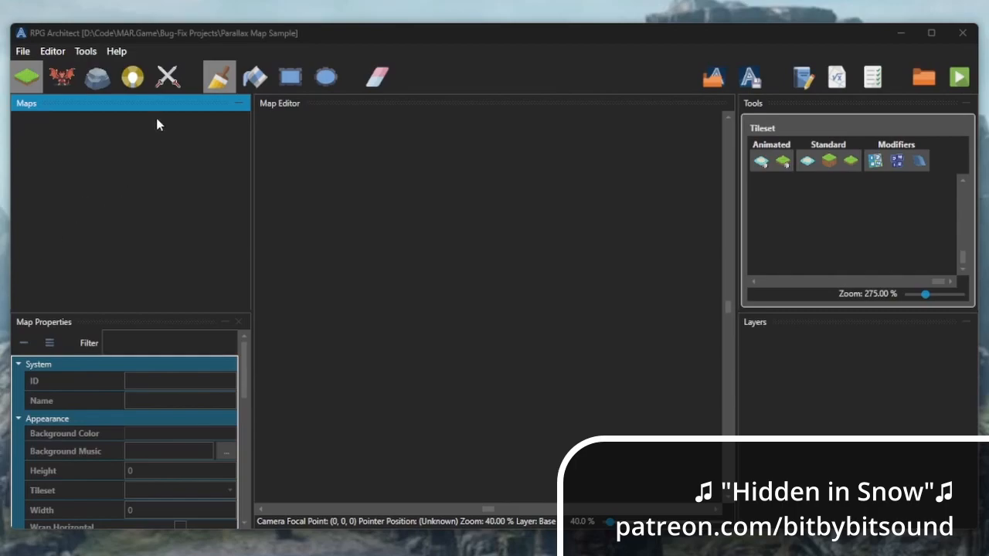
{"action": "left_click", "coordinate": [85, 51]}
{"action": "left_click", "coordinate": [100, 67]}
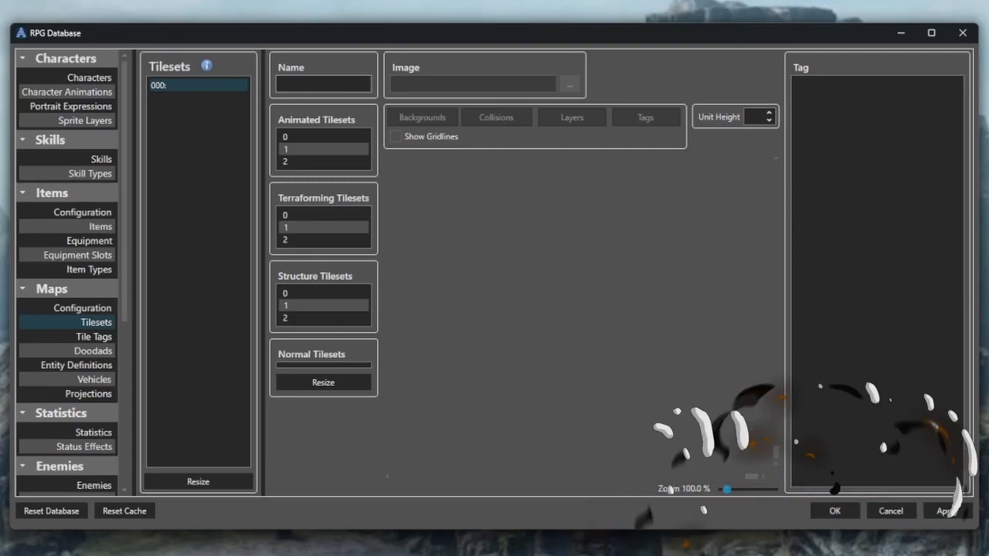
{"action": "left_click", "coordinate": [963, 32]}
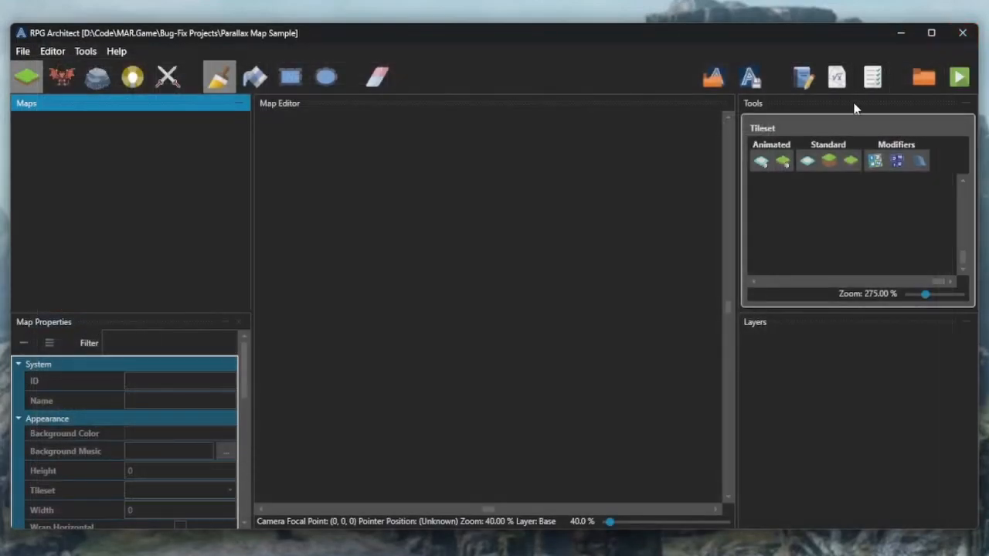
- Open the project directory, go to Content\Tiles and examine the layer images there
{"action": "left_click", "coordinate": [923, 77]}
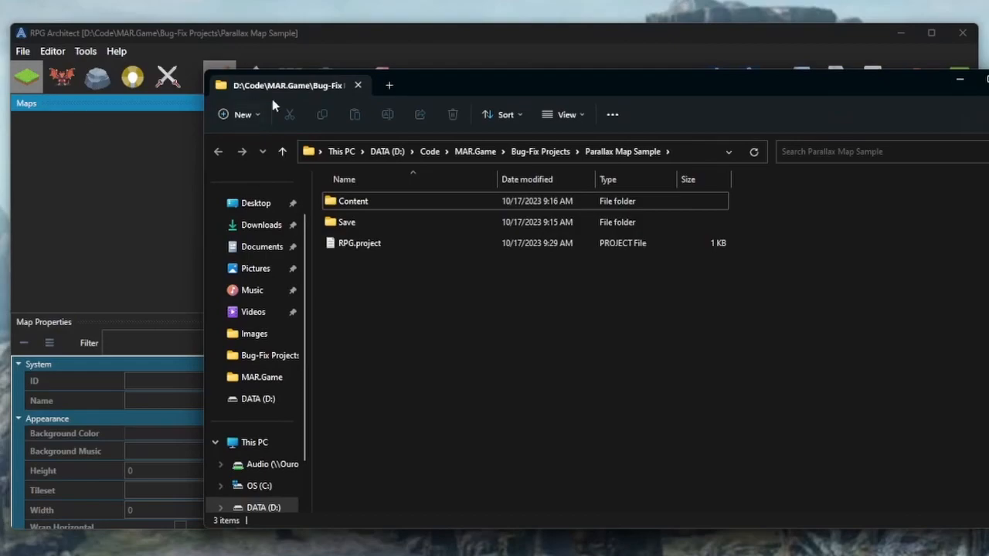
{"action": "double_click", "coordinate": [408, 202]}
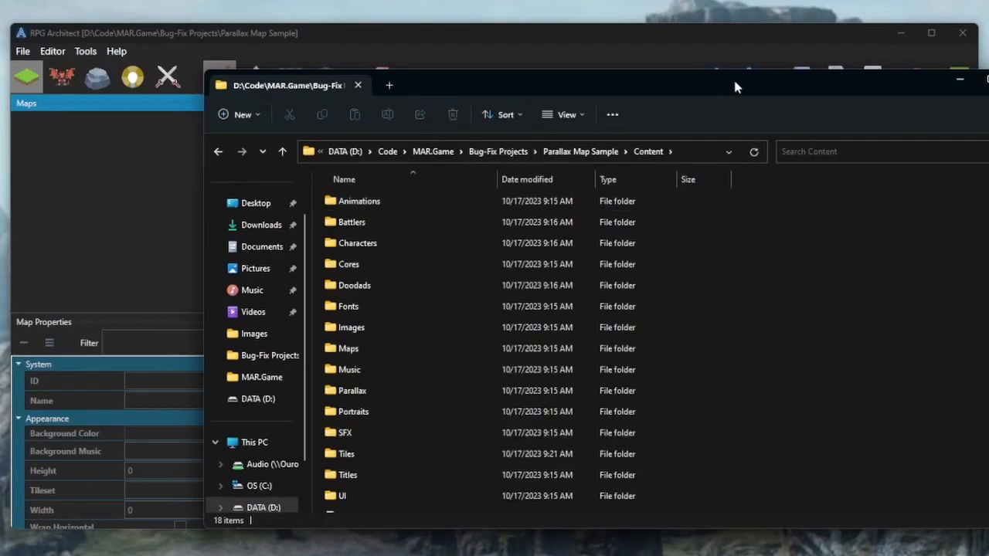
{"action": "left_click_drag", "start_coordinate": [734, 86], "coordinate": [769, 223]}
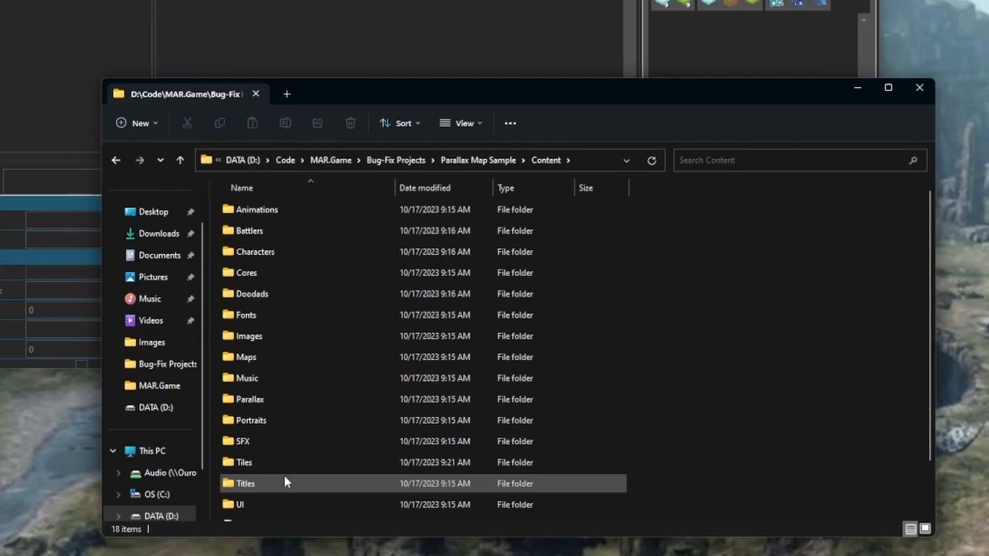
{"action": "double_click", "coordinate": [283, 462]}
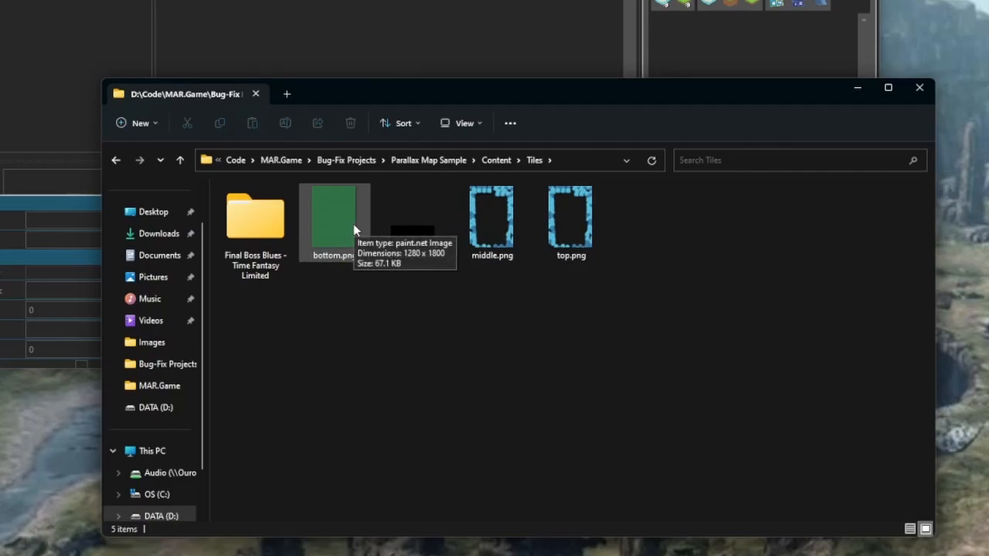
{"action": "mouse_move", "coordinate": [416, 229]}
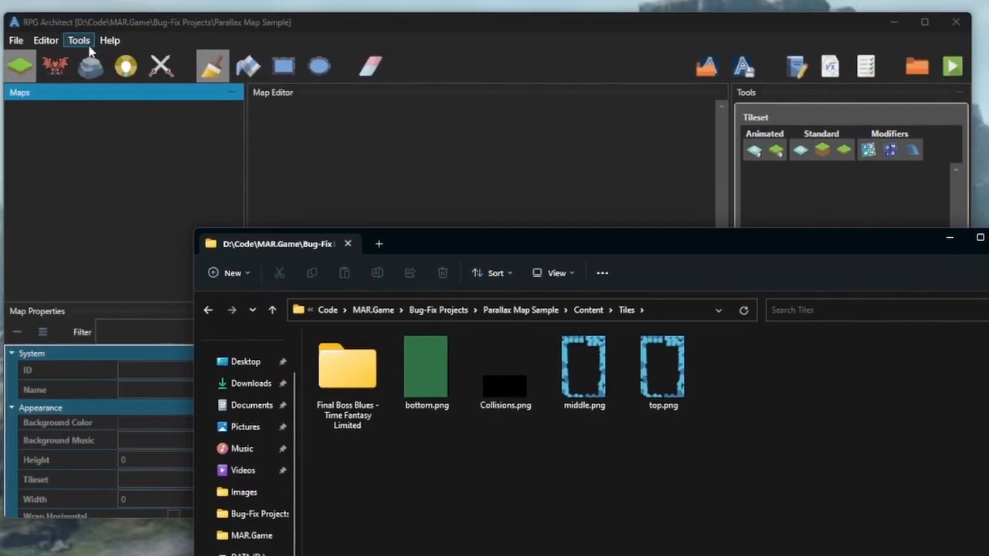
- Open the database and name tileset 000 "Forest Scene"
{"action": "left_click", "coordinate": [85, 42]}
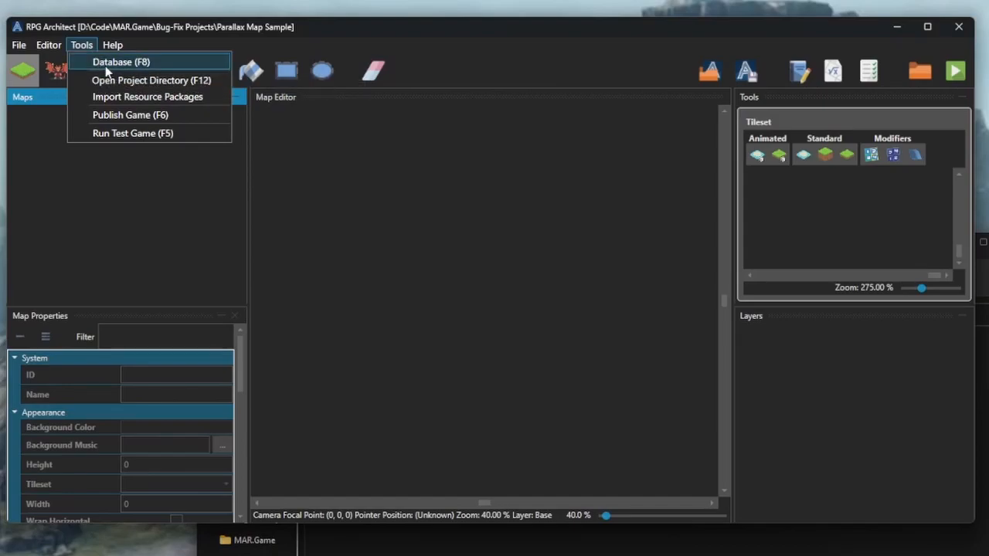
{"action": "left_click", "coordinate": [105, 66]}
{"action": "left_click", "coordinate": [339, 77]}
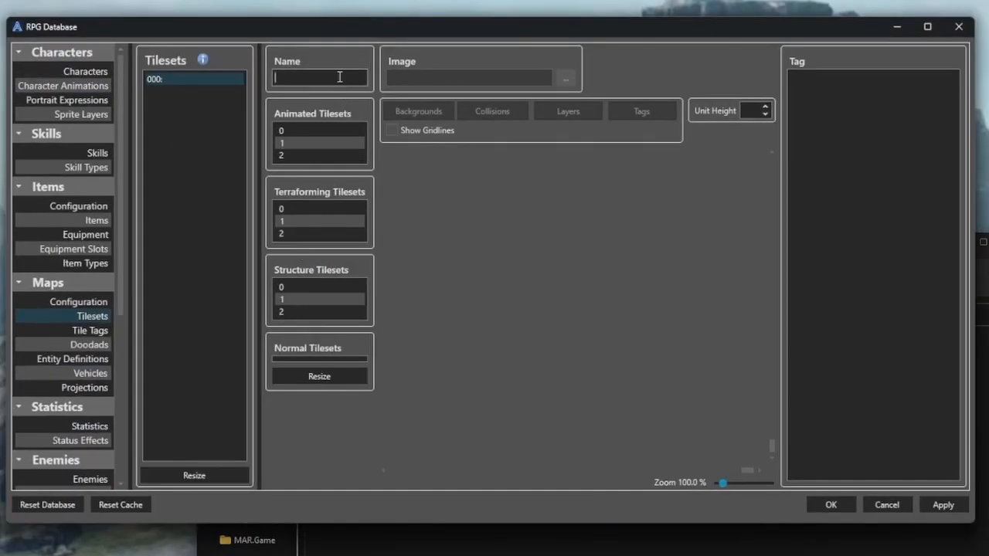
{"action": "type", "text": "Forest Scene"}
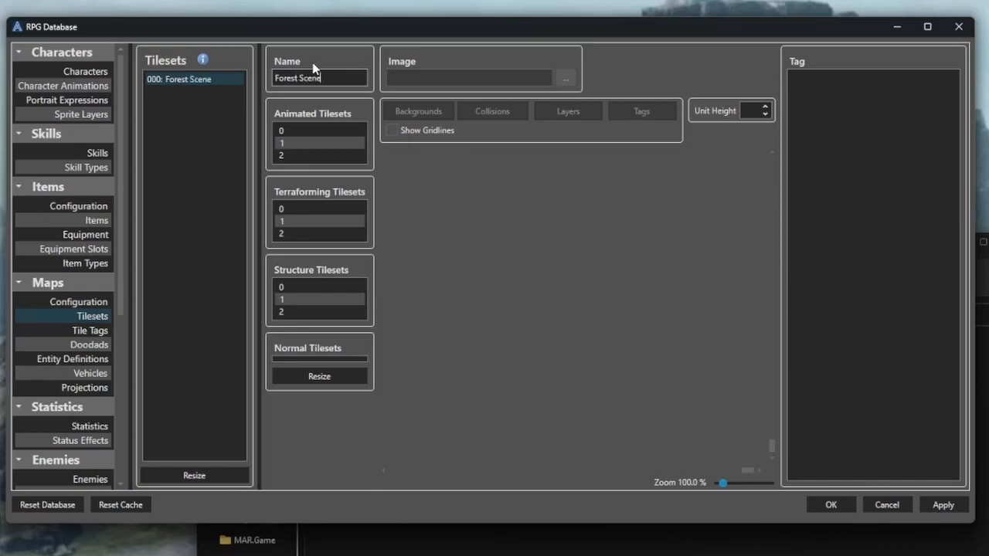
- Resize the Forest Scene tileset's normal tilesets to 4, one for each image in the Tiles folder
{"action": "left_click", "coordinate": [319, 376]}
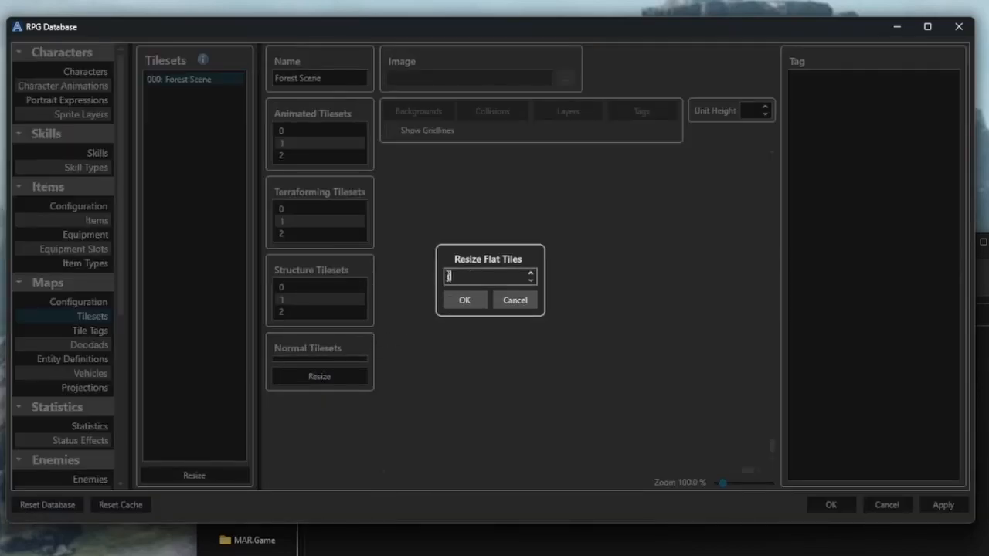
{"action": "type", "text": "4"}
{"action": "left_click", "coordinate": [465, 300]}
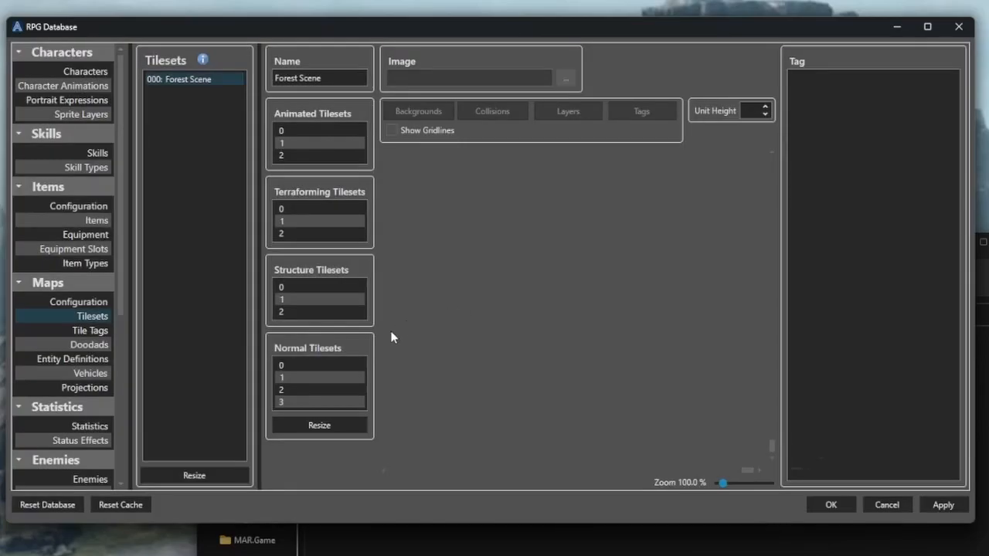
{"action": "left_click", "coordinate": [505, 539]}
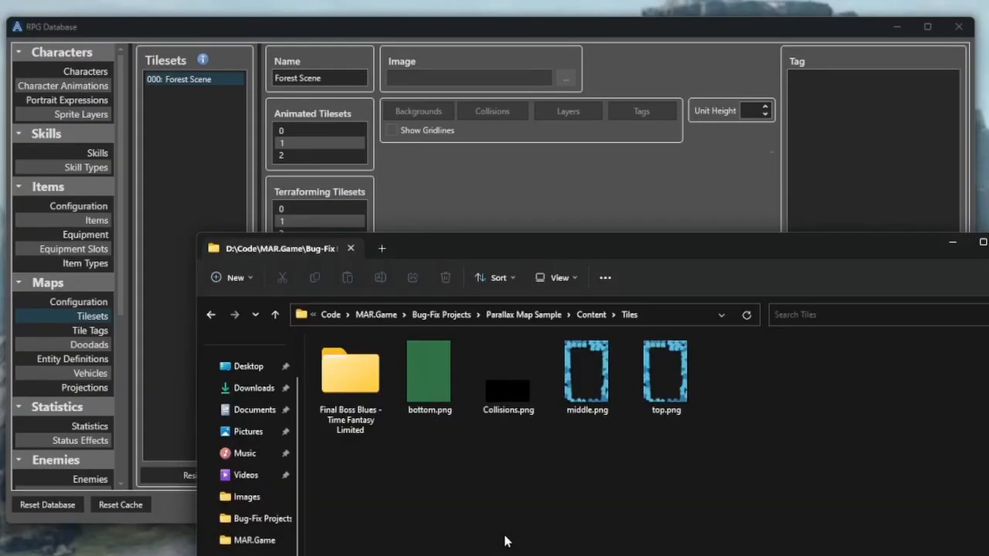
{"action": "left_click", "coordinate": [479, 48]}
- Assign Collisions.png from the Tiles folder to normal tileset 0 and display its collisions with gridlines
{"action": "left_click", "coordinate": [312, 365]}
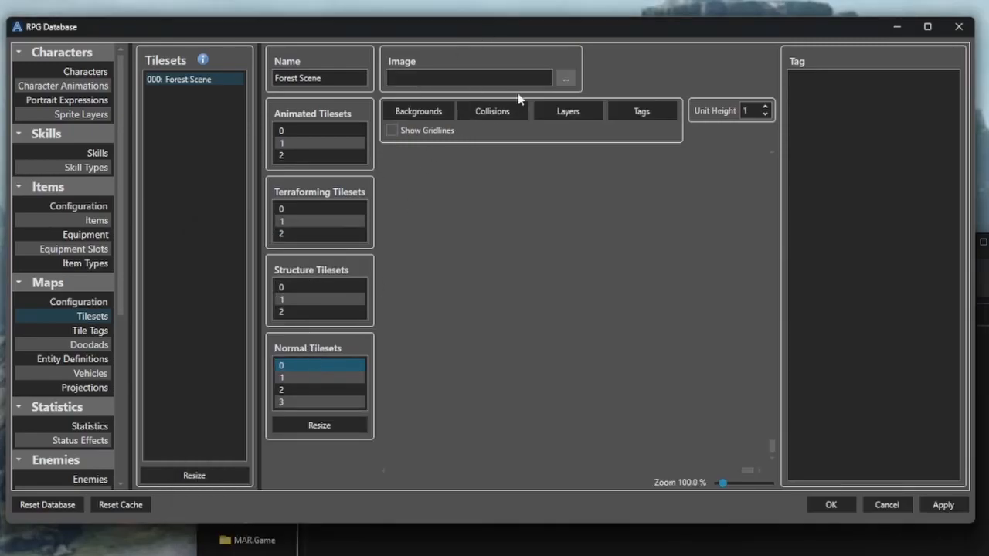
{"action": "left_click", "coordinate": [566, 78]}
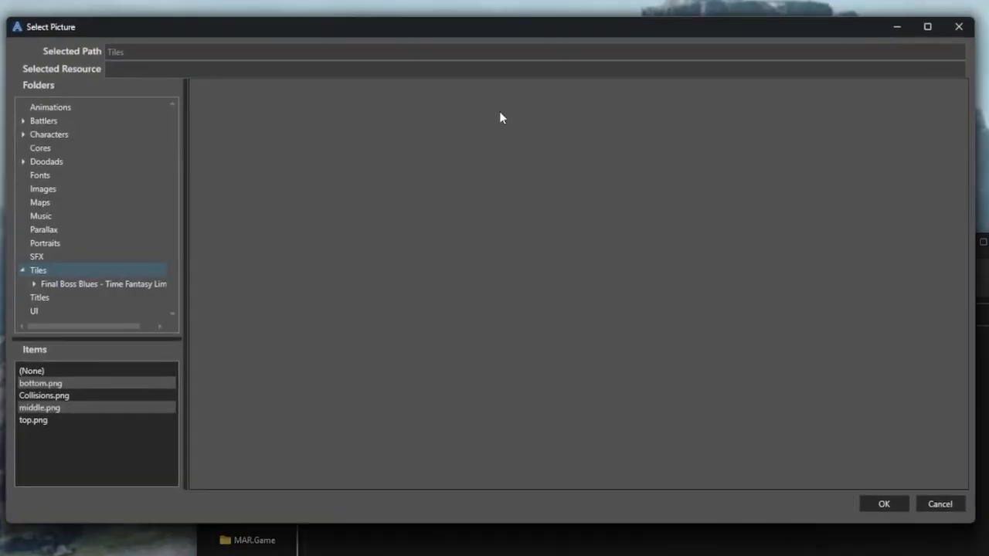
{"action": "left_click", "coordinate": [71, 396]}
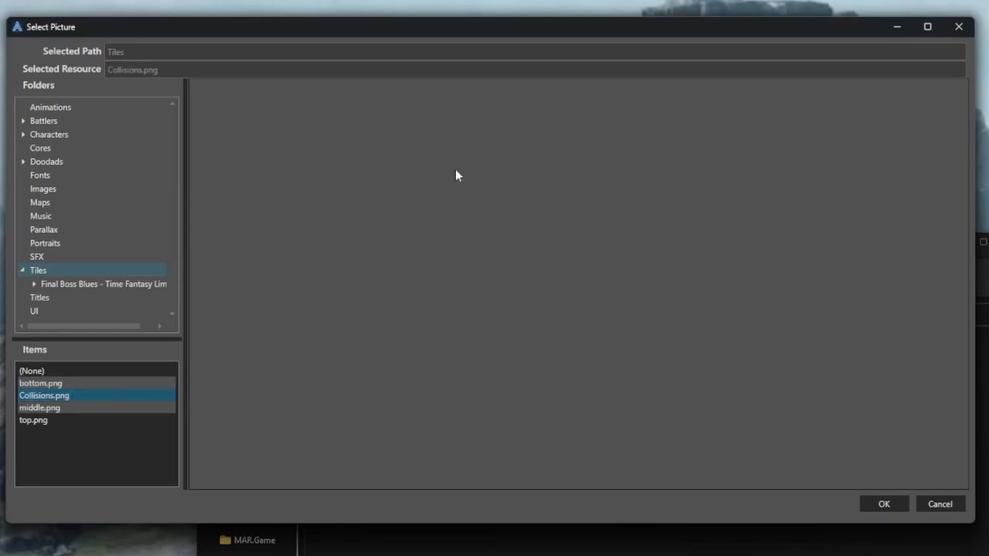
{"action": "left_click", "coordinate": [881, 502]}
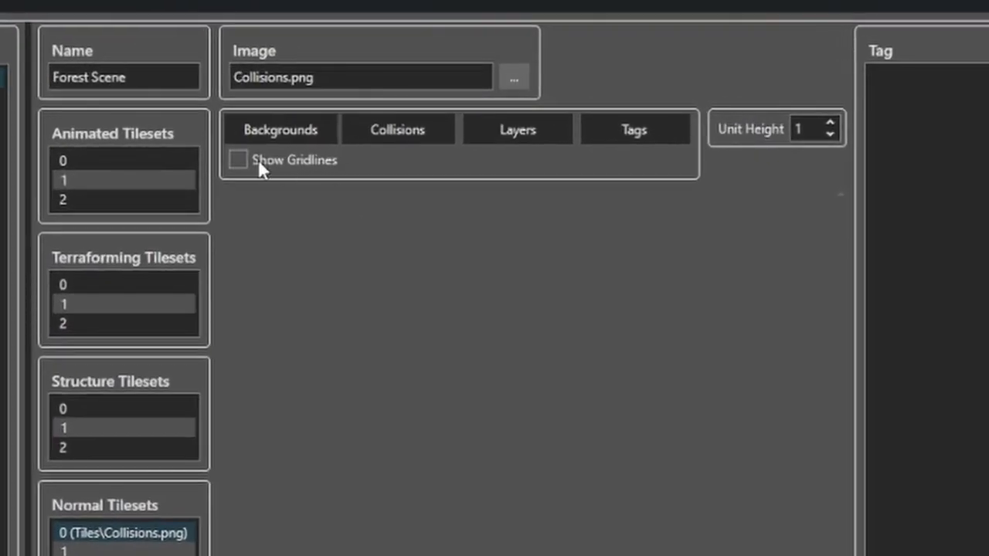
{"action": "left_click", "coordinate": [364, 140]}
{"action": "left_click", "coordinate": [417, 131]}
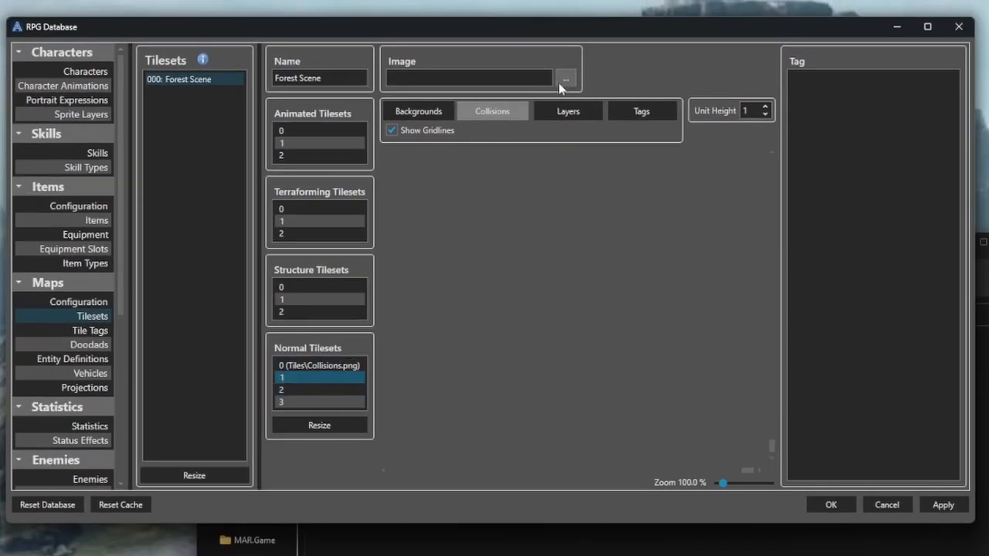
- Assign bottom.png from the Tiles folder to normal tileset 1
{"action": "left_click", "coordinate": [514, 77]}
{"action": "left_click", "coordinate": [97, 383]}
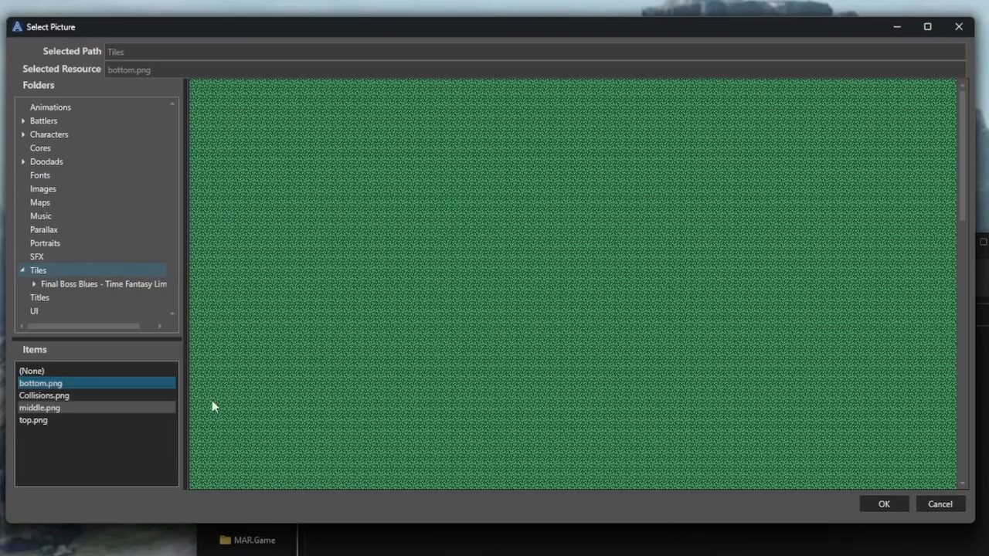
{"action": "left_click", "coordinate": [876, 506]}
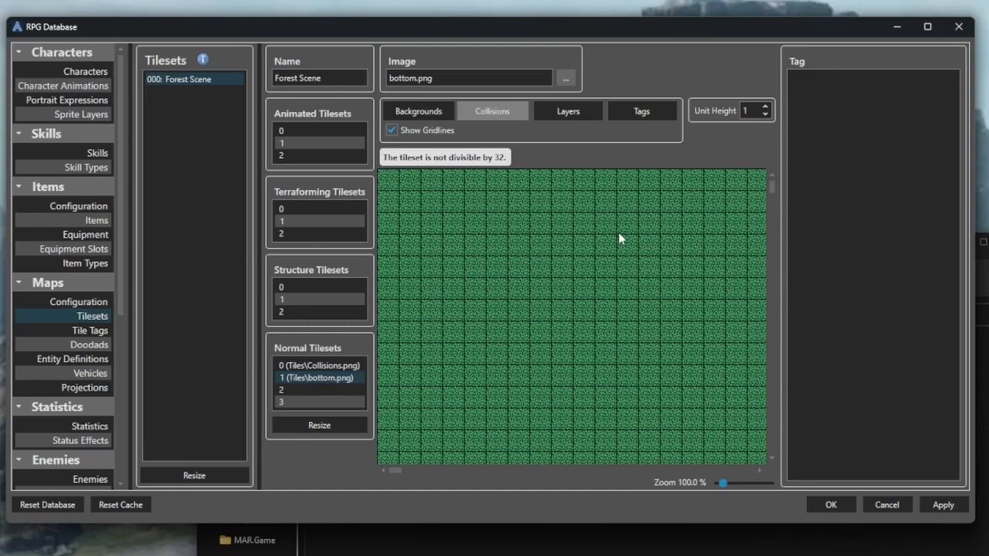
- Assign middle.png from the Tiles folder to normal tileset 2
{"action": "left_click", "coordinate": [337, 390]}
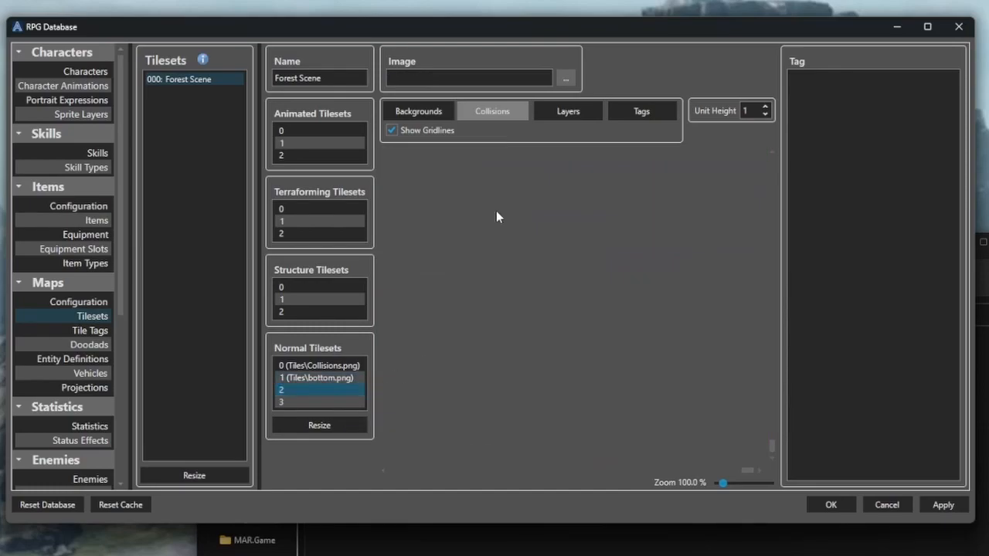
{"action": "left_click", "coordinate": [565, 78]}
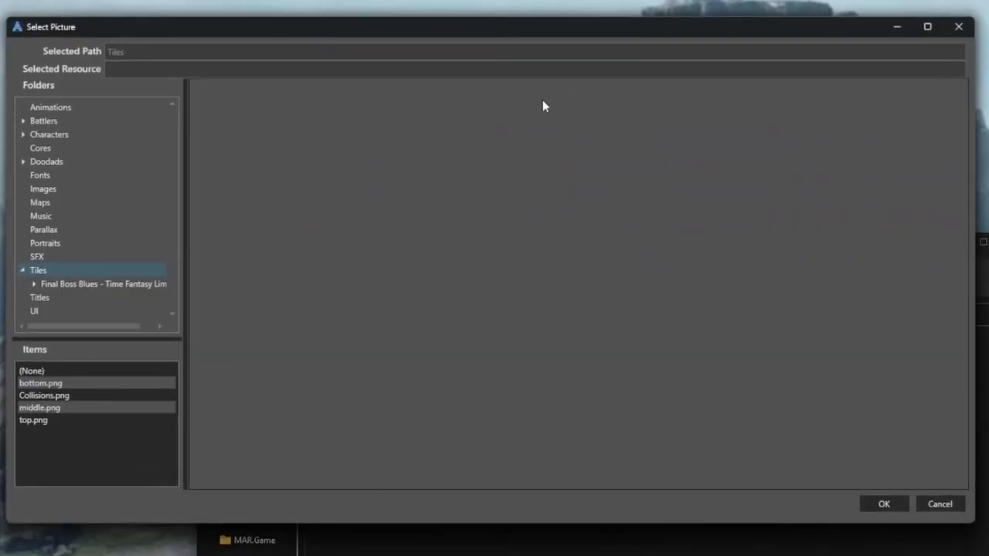
{"action": "left_click", "coordinate": [70, 408]}
{"action": "left_click", "coordinate": [885, 506]}
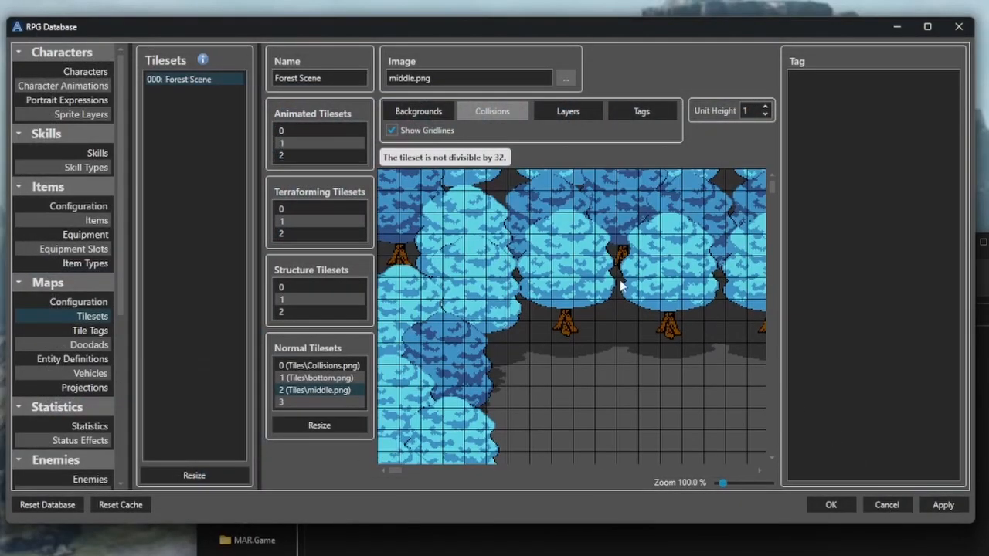
- Assign top.png from the Tiles folder to normal tileset 3
{"action": "left_click", "coordinate": [338, 402]}
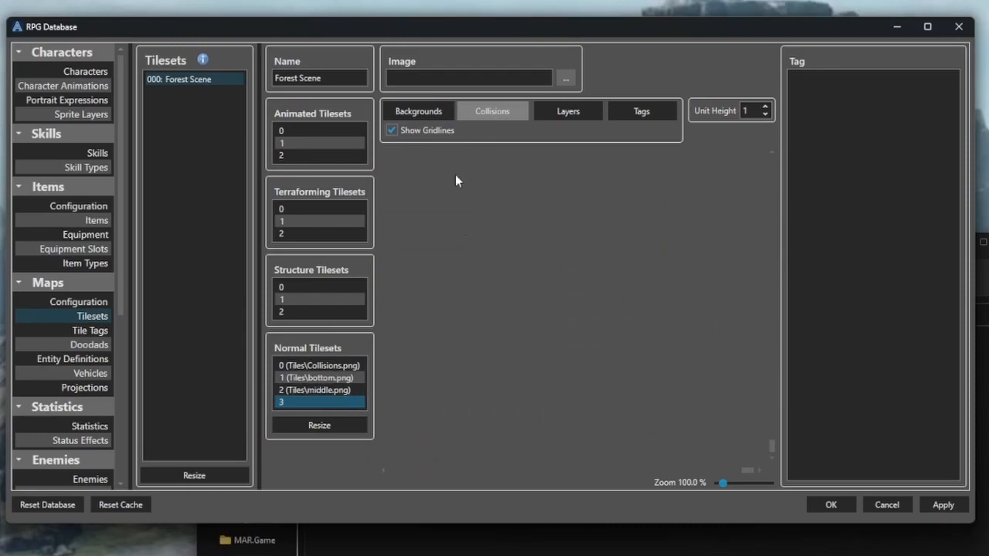
{"action": "left_click", "coordinate": [566, 79]}
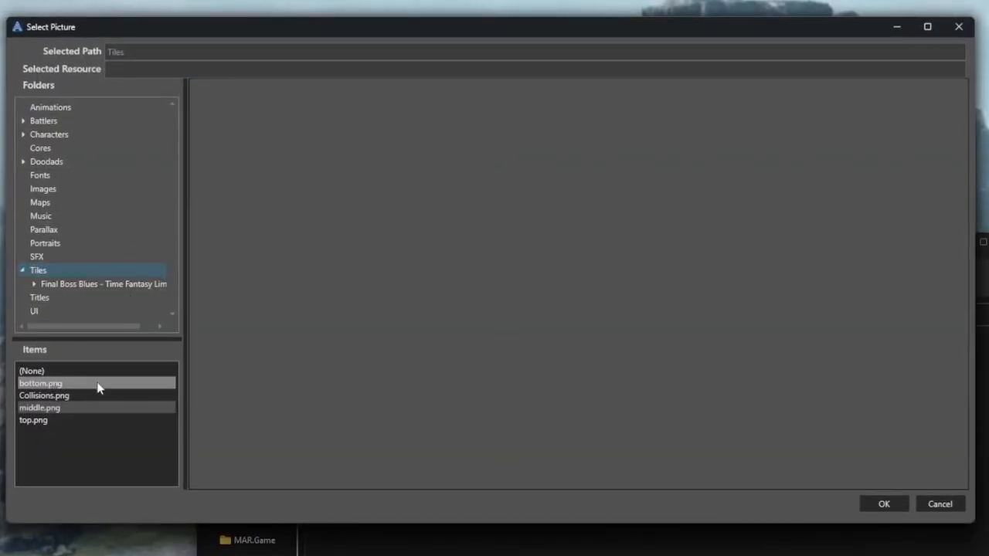
{"action": "left_click", "coordinate": [68, 421]}
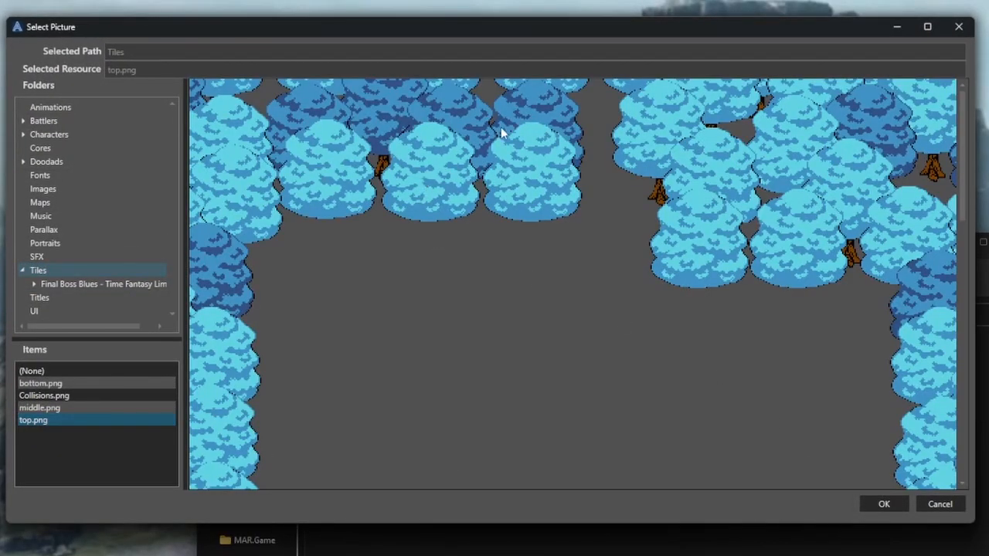
{"action": "left_click", "coordinate": [884, 503]}
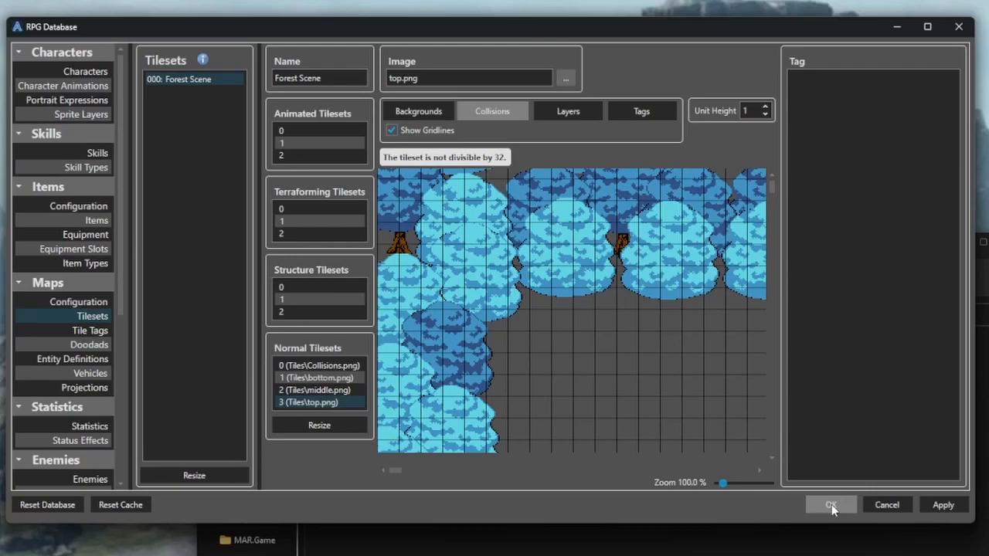
- Try marking collision tiles on middle.png along the left trees and the lower edge of the upper tree row
{"action": "left_click", "coordinate": [325, 366]}
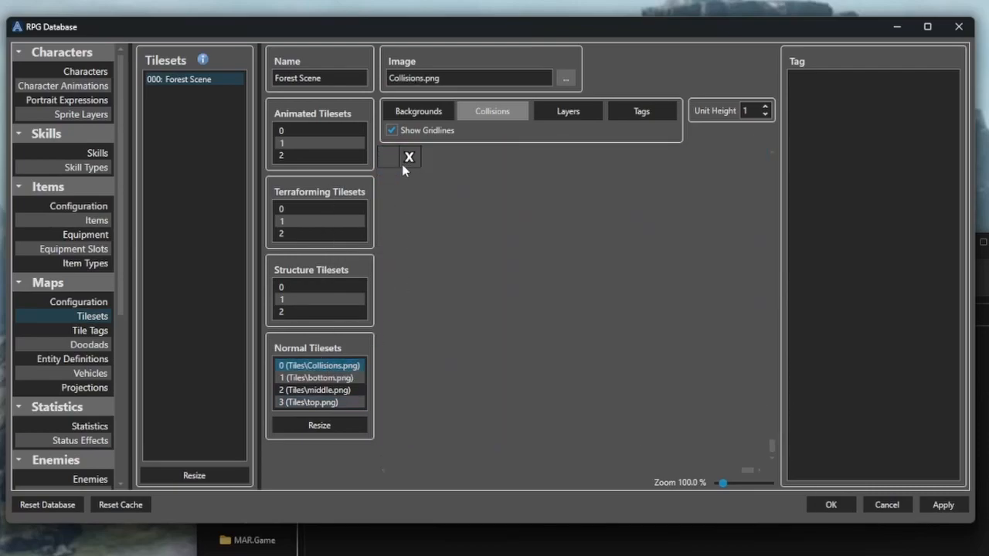
{"action": "left_click", "coordinate": [317, 390]}
{"action": "scroll", "coordinate": [531, 265], "scroll_direction": "down", "scroll_amount": 6}
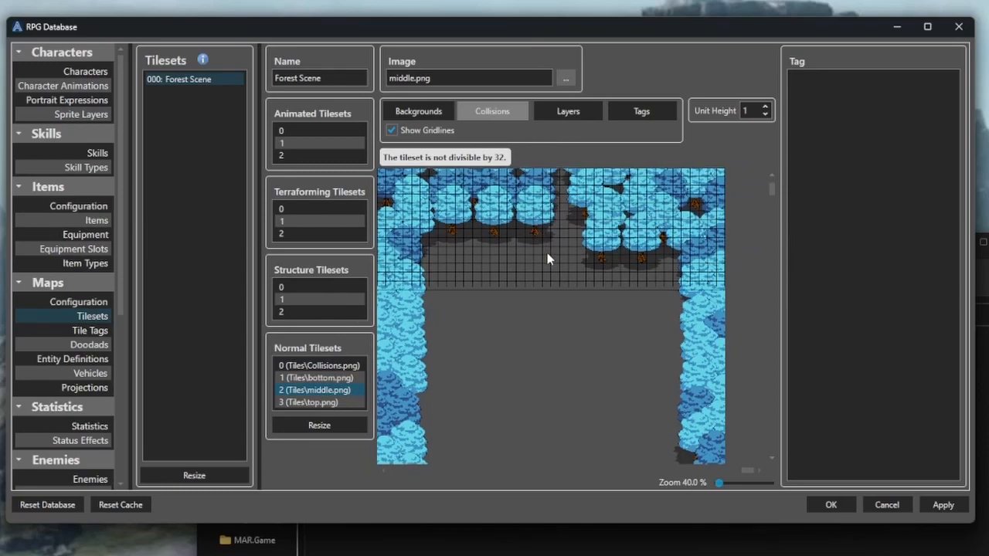
{"action": "left_click_drag", "start_coordinate": [769, 188], "coordinate": [783, 173]}
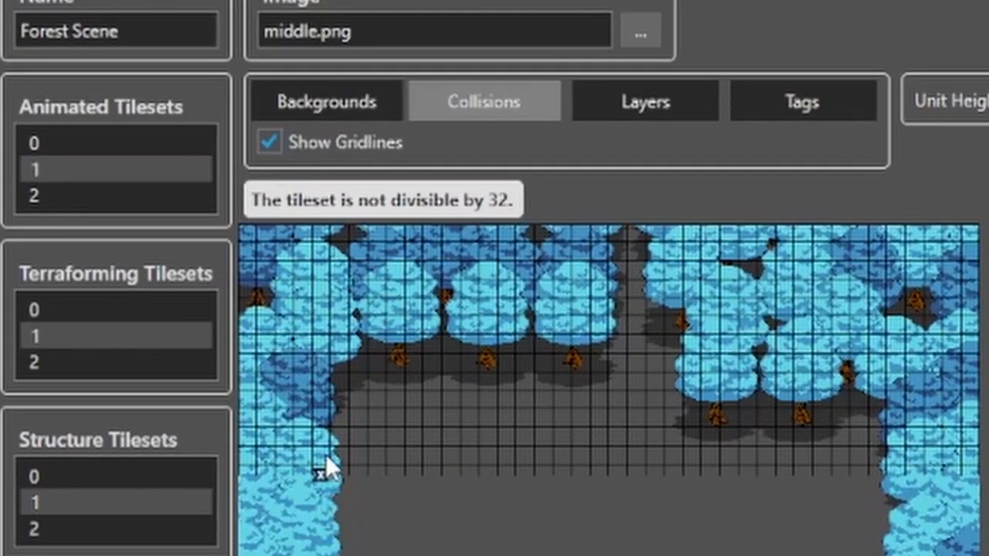
{"action": "mouse_move", "coordinate": [325, 458]}
{"action": "left_mouse_down"}
{"action": "mouse_move", "coordinate": [332, 364]}
{"action": "mouse_move", "coordinate": [310, 352]}
{"action": "left_mouse_up"}
{"action": "left_click_drag", "start_coordinate": [415, 359], "coordinate": [552, 344]}
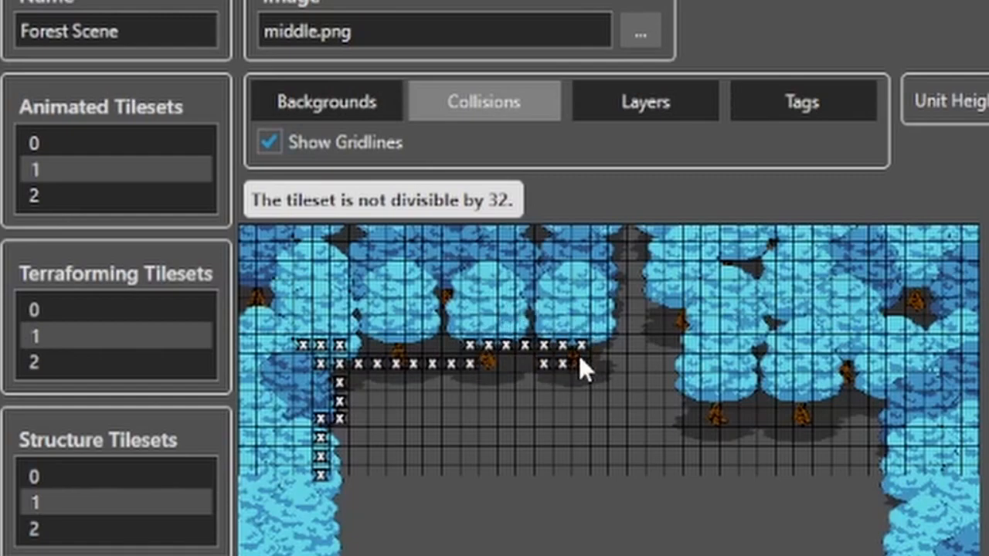
- Clear all the collision marks painted on middle.png
{"action": "left_click", "coordinate": [555, 367]}
{"action": "left_click_drag", "start_coordinate": [405, 367], "coordinate": [318, 364]}
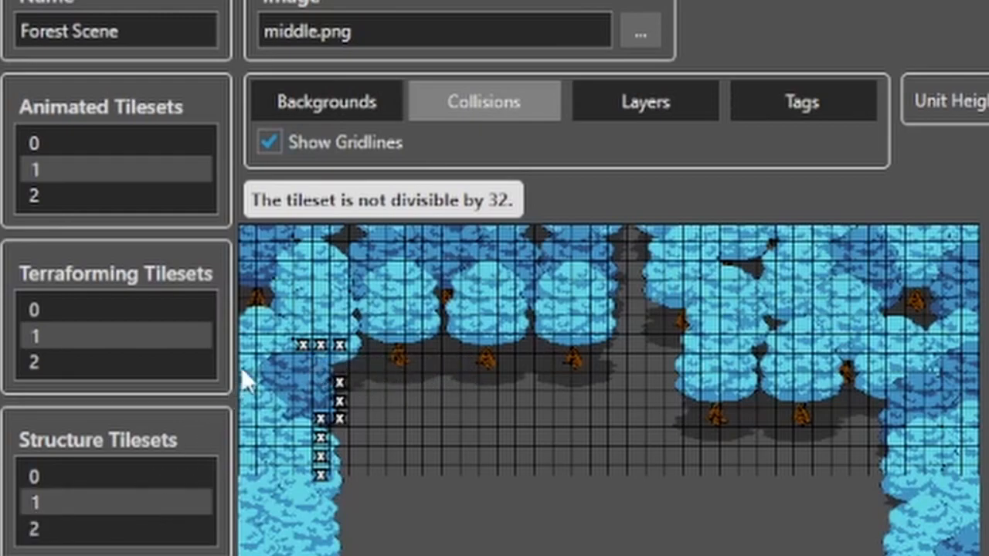
{"action": "left_click", "coordinate": [323, 473]}
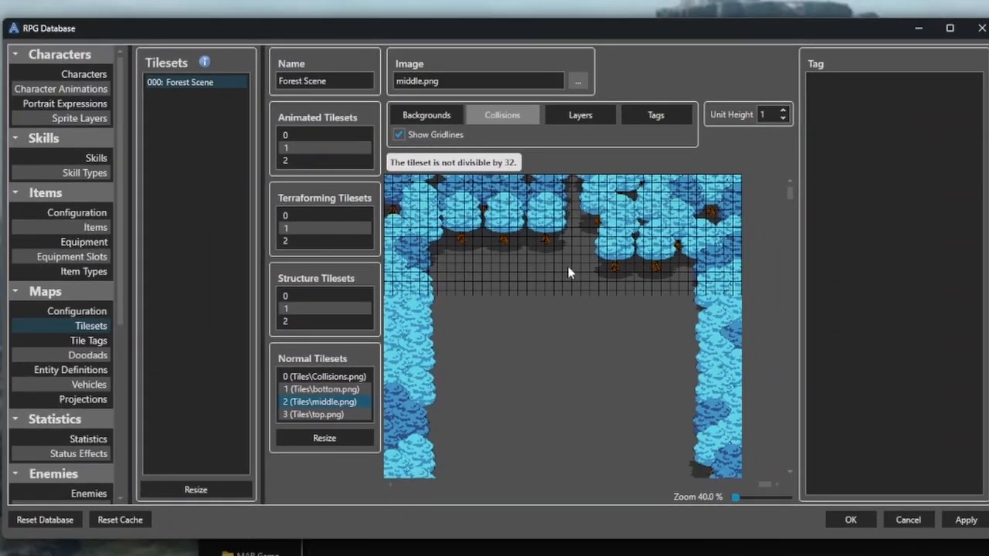
- Accept the database changes and look through the map properties
{"action": "left_click", "coordinate": [853, 520]}
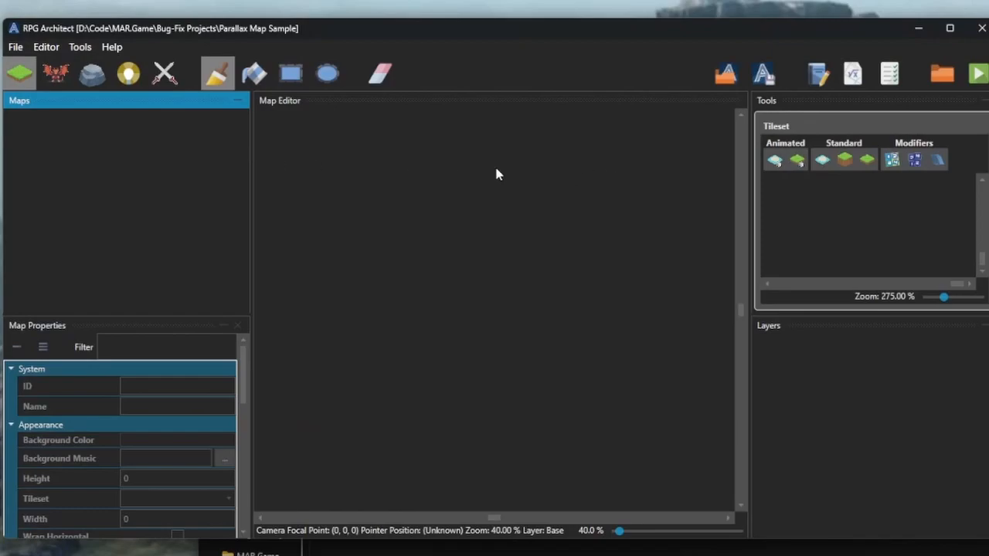
{"action": "scroll", "coordinate": [179, 459], "scroll_direction": "down", "scroll_amount": 5}
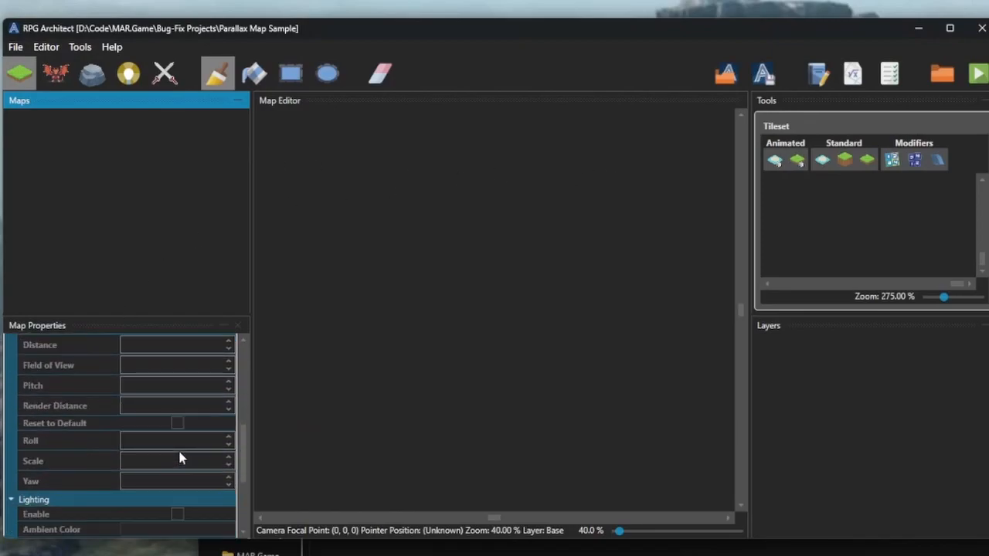
- Create a new map and name it Forest Scene
{"action": "scroll", "coordinate": [167, 446], "scroll_direction": "up", "scroll_amount": 2}
{"action": "right_click", "coordinate": [84, 144]}
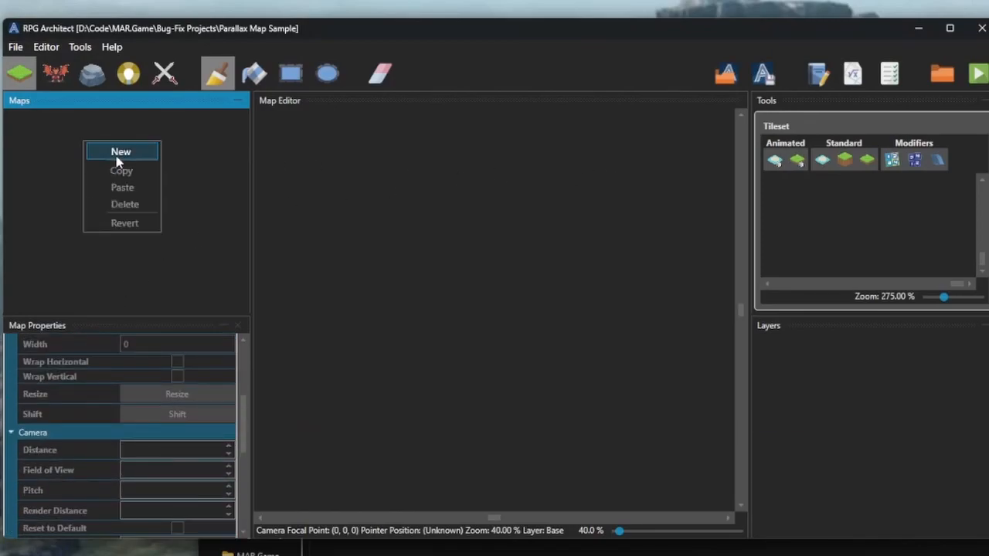
{"action": "left_click", "coordinate": [117, 155]}
{"action": "middle_click_drag", "start_coordinate": [358, 254], "coordinate": [510, 353]}
{"action": "scroll", "coordinate": [158, 396], "scroll_direction": "up", "scroll_amount": 4}
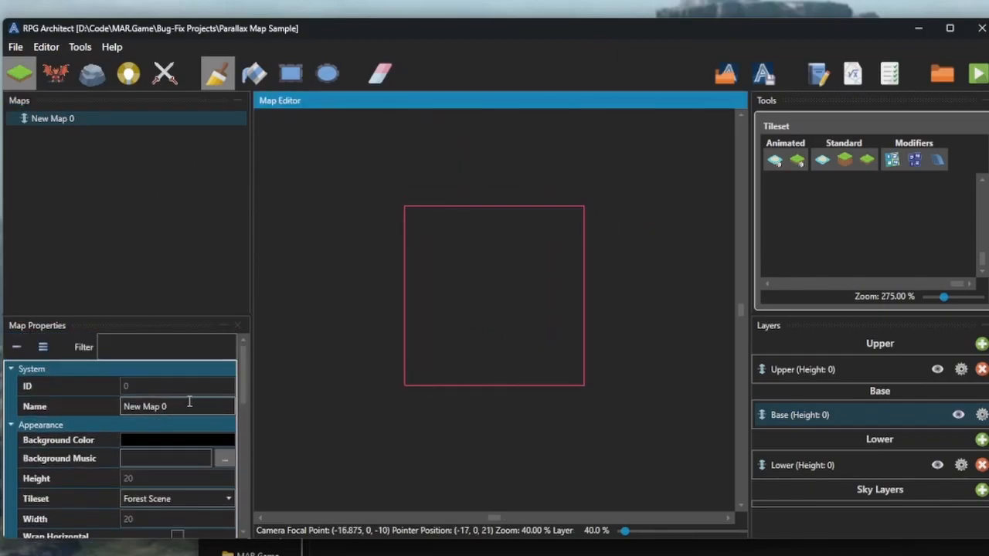
{"action": "left_click_drag", "start_coordinate": [188, 402], "coordinate": [81, 401]}
{"action": "type", "text": "Forest Scene"}
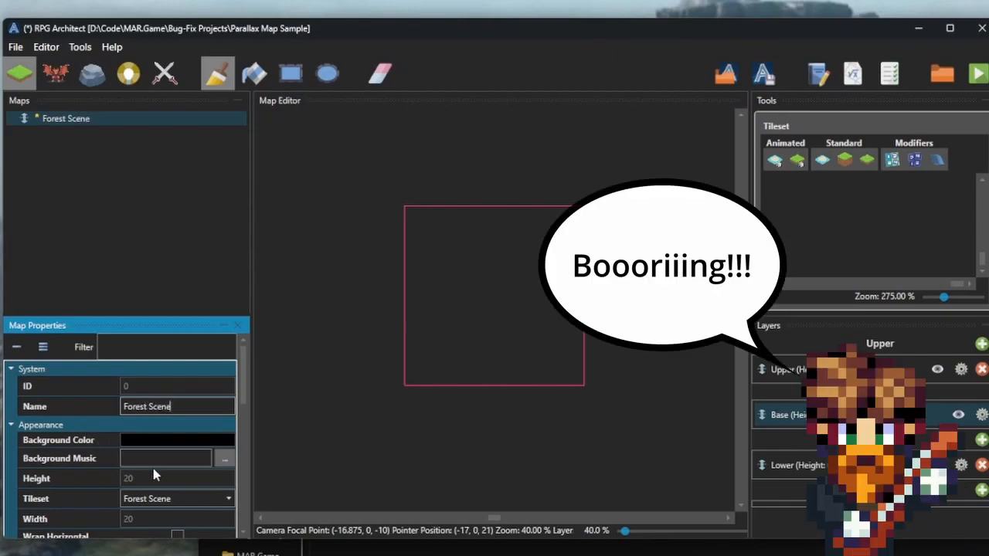
- Resize the Forest Scene map to a width of 40 and a height of 56
{"action": "scroll", "coordinate": [203, 430], "scroll_direction": "down", "scroll_amount": 3}
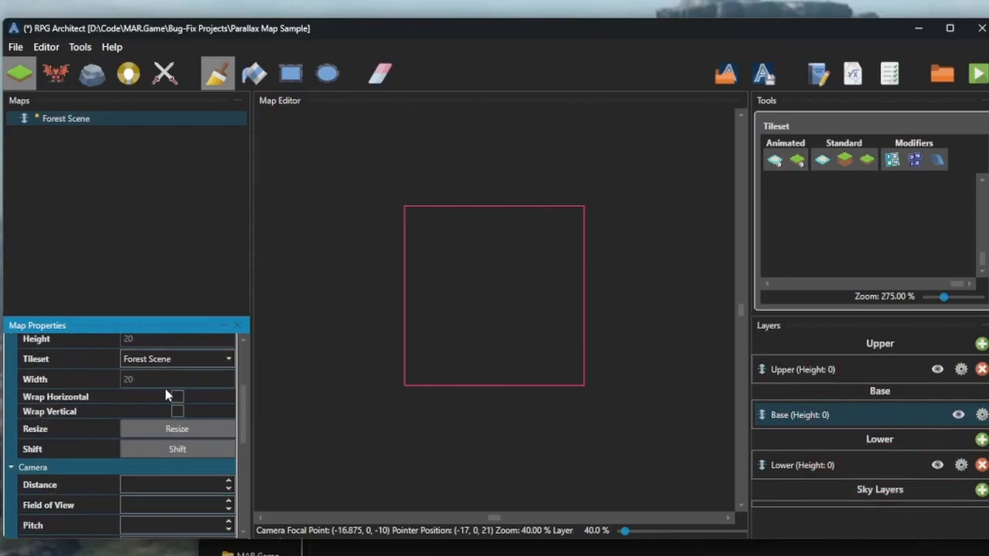
{"action": "left_click", "coordinate": [177, 436]}
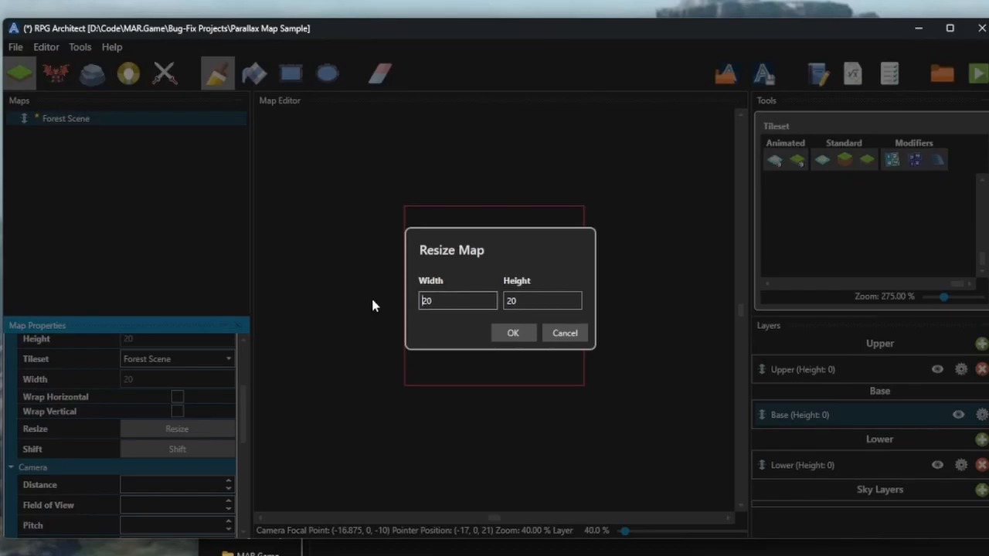
{"action": "double_click", "coordinate": [442, 301]}
{"action": "type", "text": "40"}
{"action": "key", "text": "Tab"}
{"action": "type", "text": "56"}
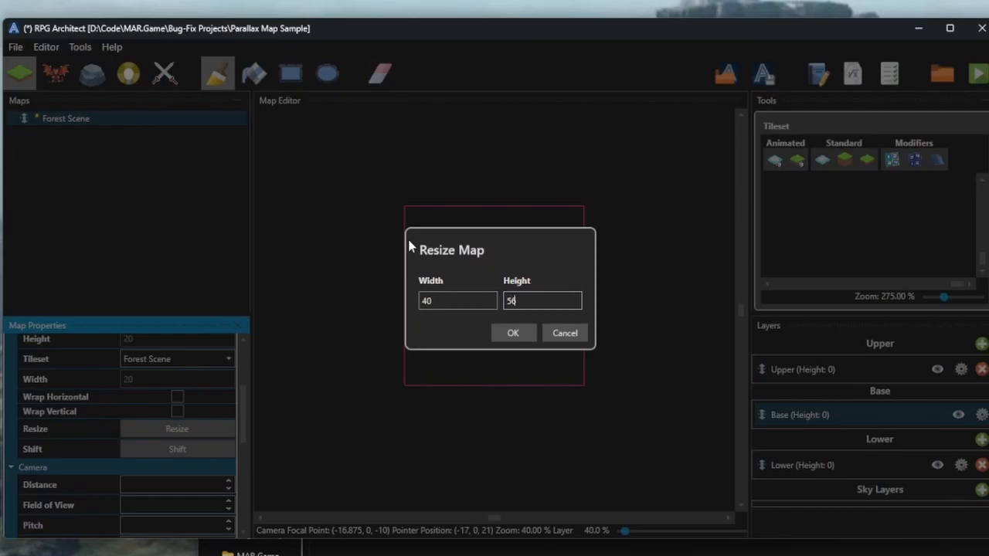
{"action": "left_click", "coordinate": [533, 333]}
{"action": "scroll", "coordinate": [525, 276], "scroll_direction": "down", "scroll_amount": 2}
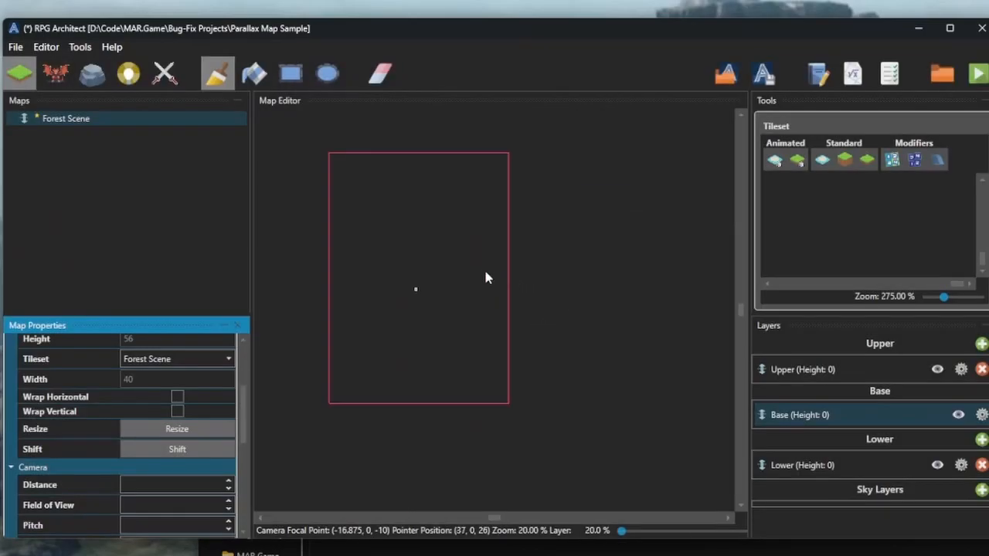
- Switch to entity editing and place a marker on a tile near the map's centre
{"action": "left_click", "coordinate": [56, 72]}
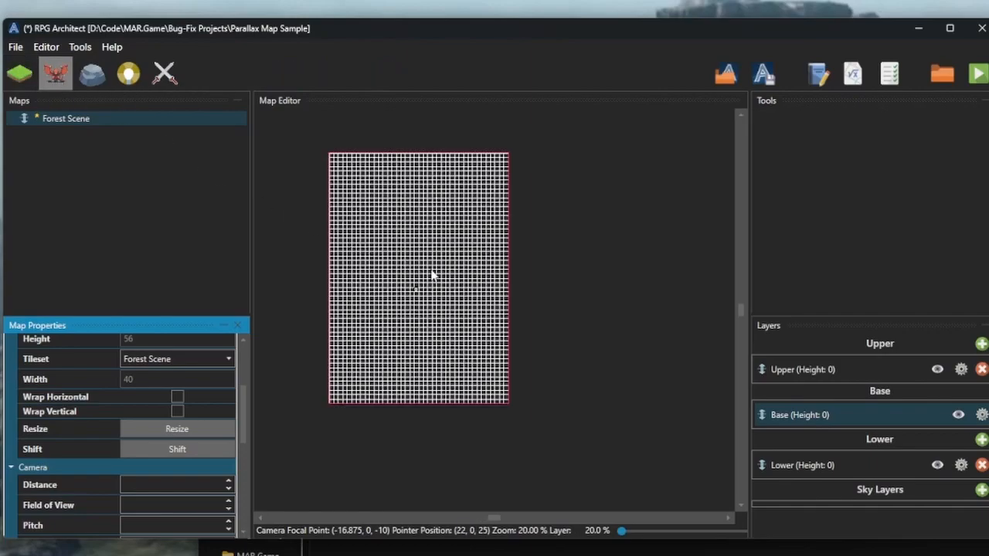
{"action": "right_click", "coordinate": [408, 261]}
{"action": "left_click", "coordinate": [436, 290]}
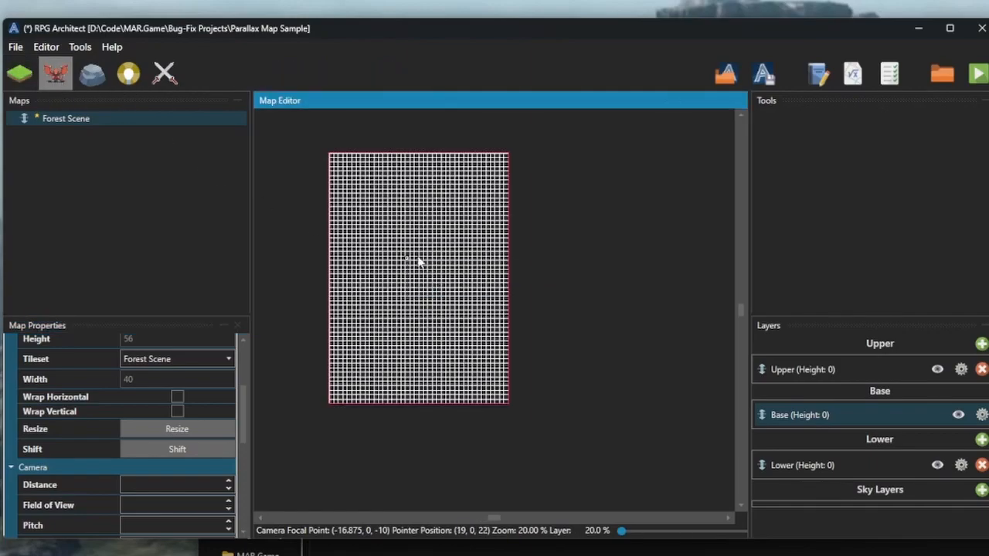
- Make the Lower layer active, return to tile editing and toggle Layer Assist Mode
{"action": "left_click", "coordinate": [804, 464]}
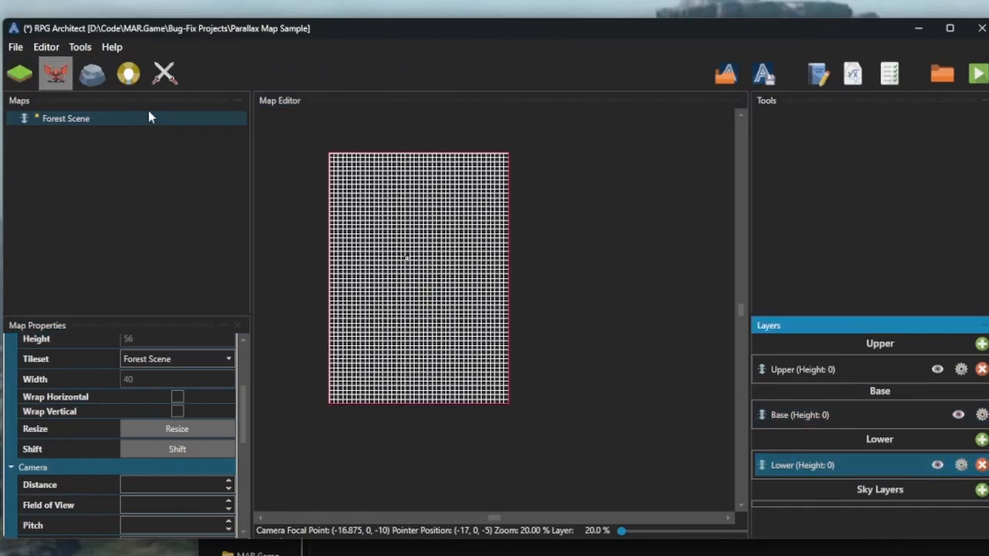
{"action": "left_click", "coordinate": [20, 74]}
{"action": "left_click", "coordinate": [48, 47]}
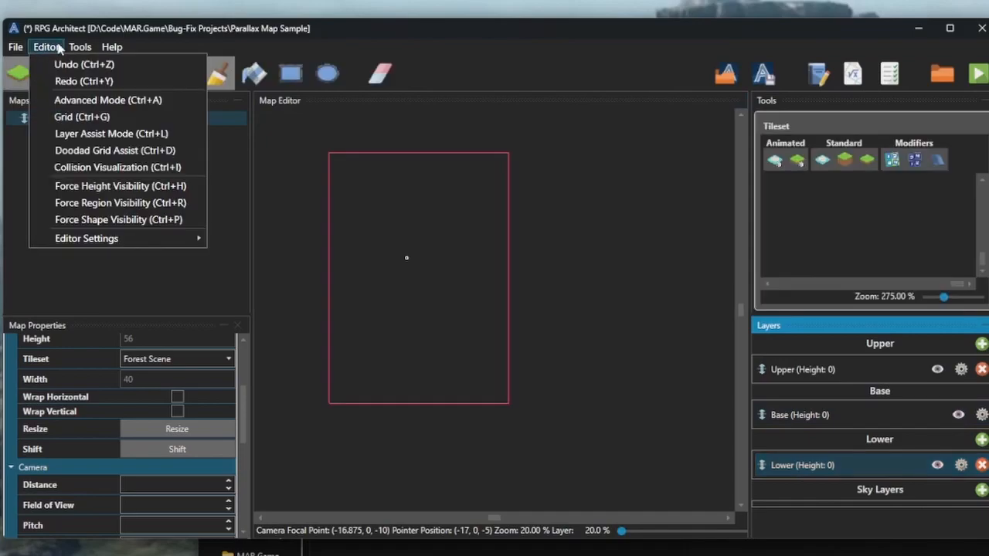
{"action": "left_click", "coordinate": [96, 138]}
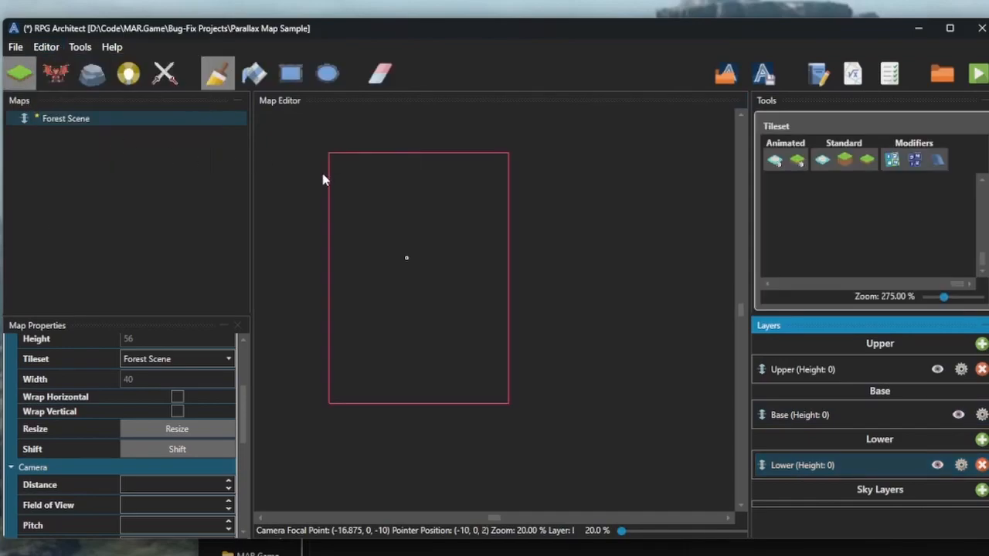
- Flood-fill the whole Lower layer with a grass tile from the standard tileset
{"action": "left_click", "coordinate": [866, 160]}
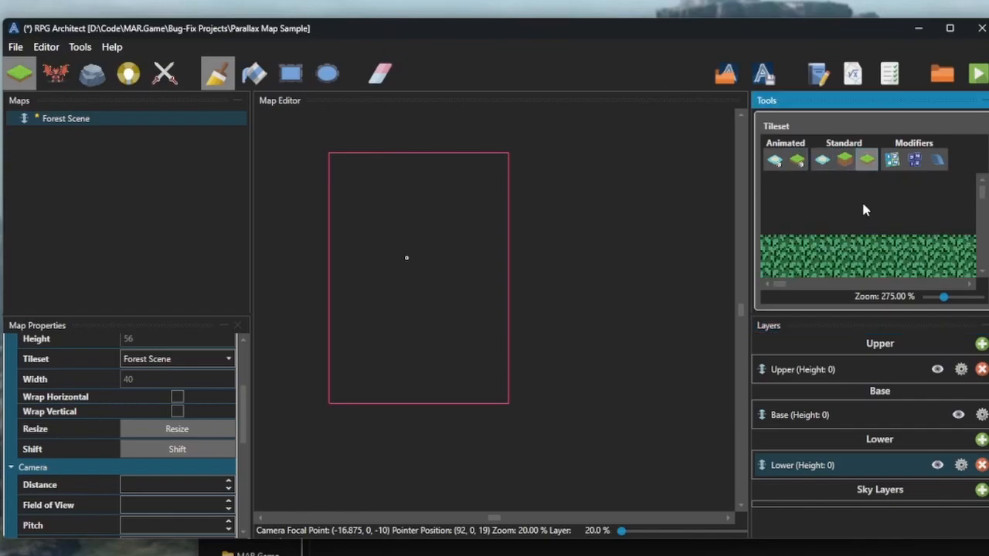
{"action": "scroll", "coordinate": [862, 200], "scroll_direction": "down", "scroll_amount": 3}
{"action": "scroll", "coordinate": [859, 205], "scroll_direction": "down", "scroll_amount": 5}
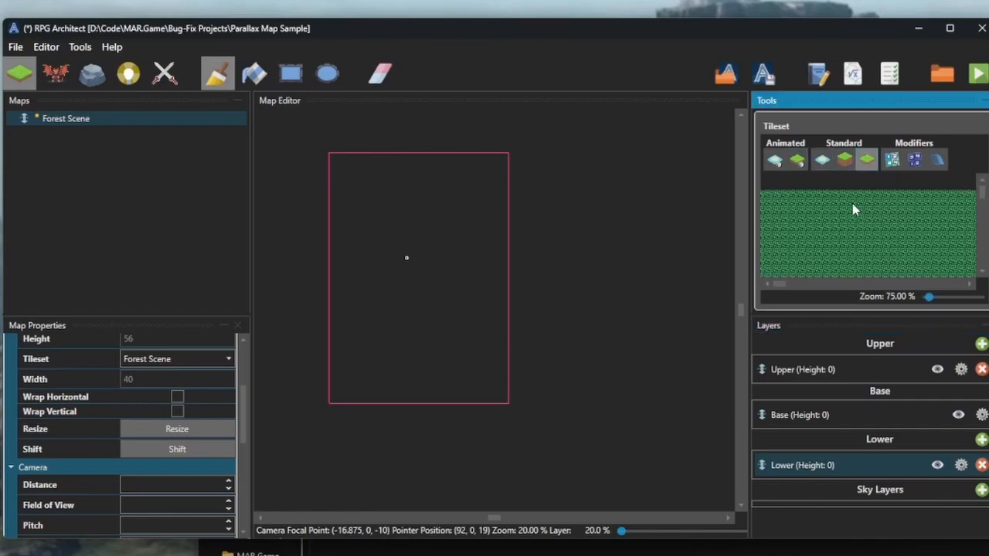
{"action": "left_click", "coordinate": [255, 77]}
{"action": "left_click", "coordinate": [397, 235]}
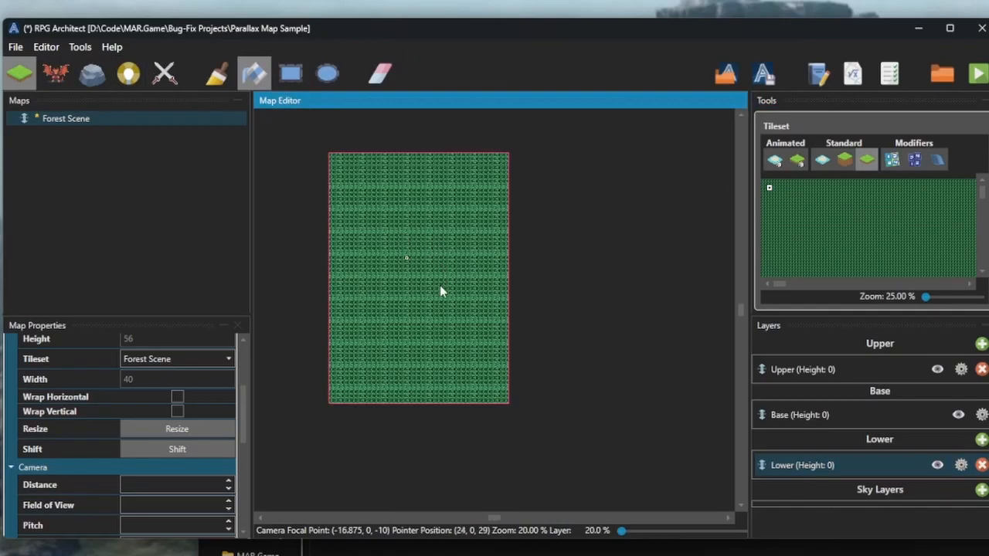
- Refill the Lower layer using a larger square block of grass tiles as the fill pattern
{"action": "scroll", "coordinate": [439, 288], "scroll_direction": "up", "scroll_amount": 5}
{"action": "middle_click_drag", "start_coordinate": [683, 384], "coordinate": [542, 268]}
{"action": "scroll", "coordinate": [536, 294], "scroll_direction": "up", "scroll_amount": 5}
{"action": "scroll", "coordinate": [537, 295], "scroll_direction": "up", "scroll_amount": 4}
{"action": "middle_click_drag", "start_coordinate": [645, 330], "coordinate": [453, 228]}
{"action": "left_click_drag", "start_coordinate": [798, 187], "coordinate": [833, 222]}
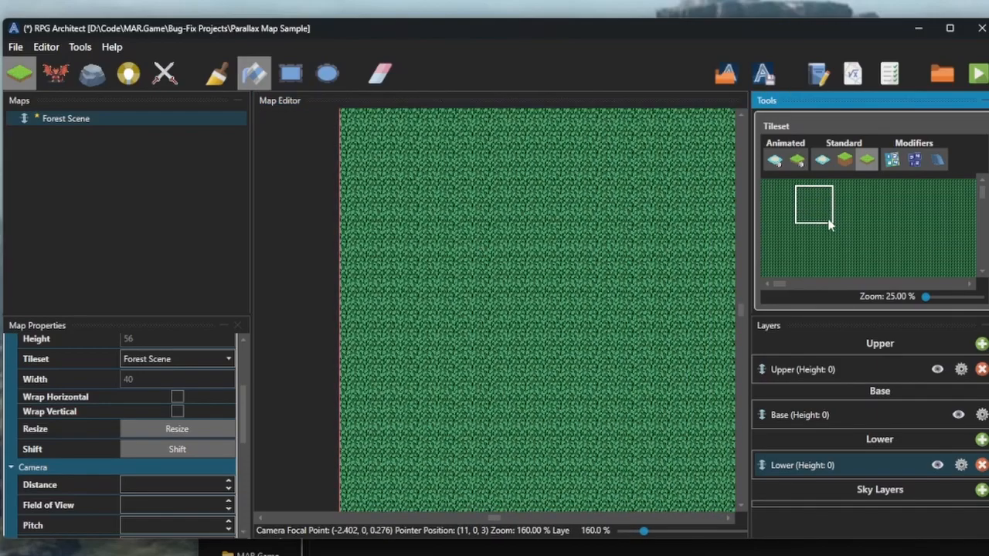
{"action": "left_click", "coordinate": [585, 230]}
{"action": "scroll", "coordinate": [612, 228], "scroll_direction": "down", "scroll_amount": 3}
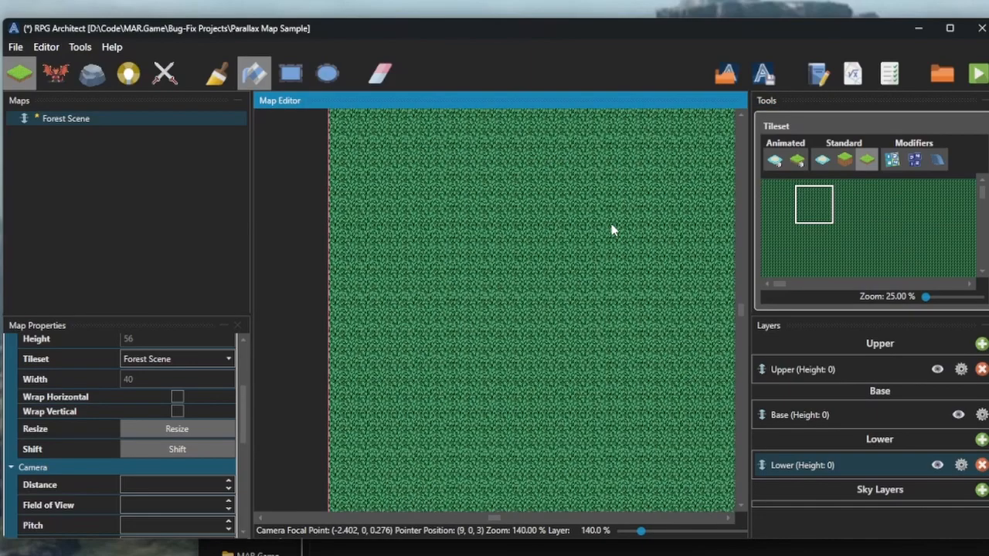
{"action": "scroll", "coordinate": [611, 228], "scroll_direction": "down", "scroll_amount": 3}
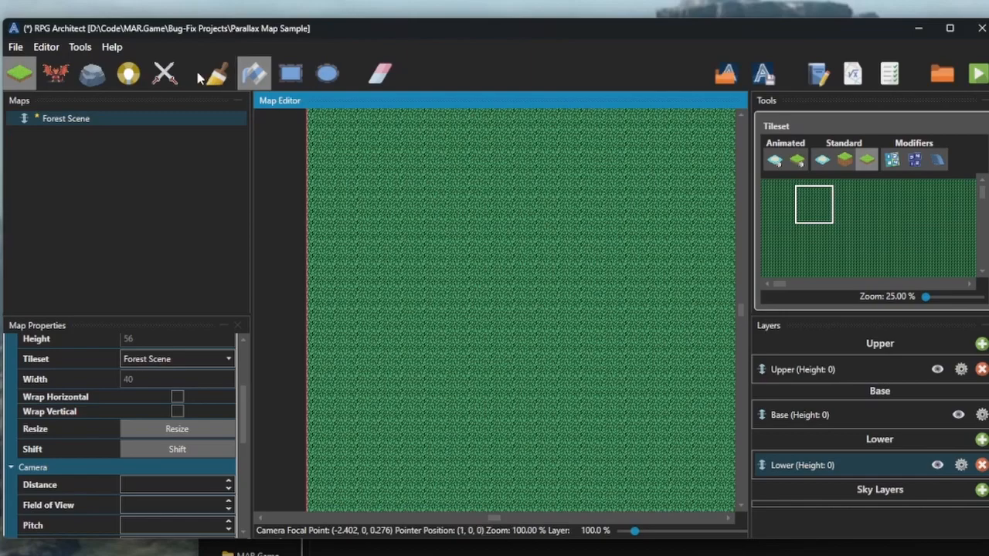
- Switch to the brush on the Base layer and bring up the blue tree border tiles in the tileset
{"action": "left_click", "coordinate": [220, 76]}
{"action": "left_click", "coordinate": [819, 415]}
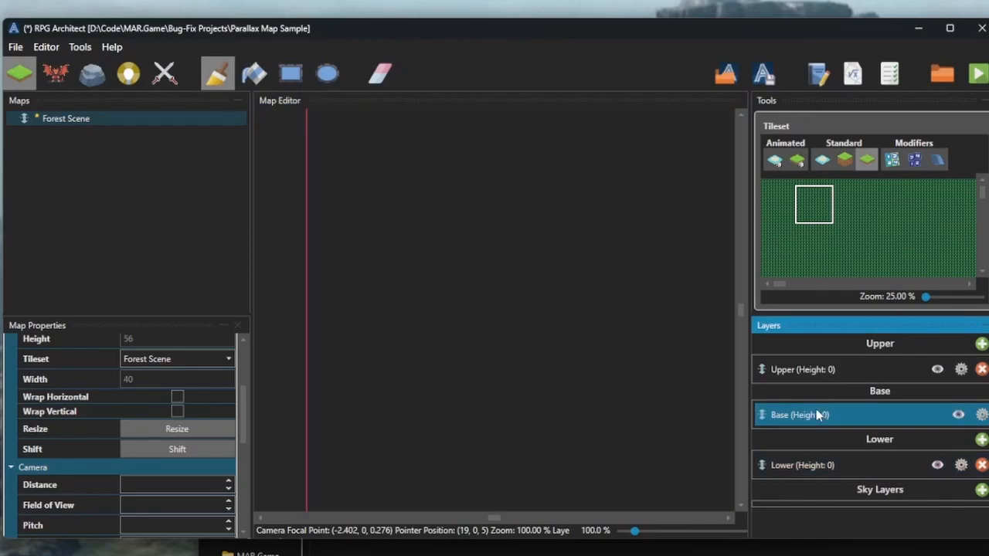
{"action": "scroll", "coordinate": [843, 221], "scroll_direction": "down", "scroll_amount": 1}
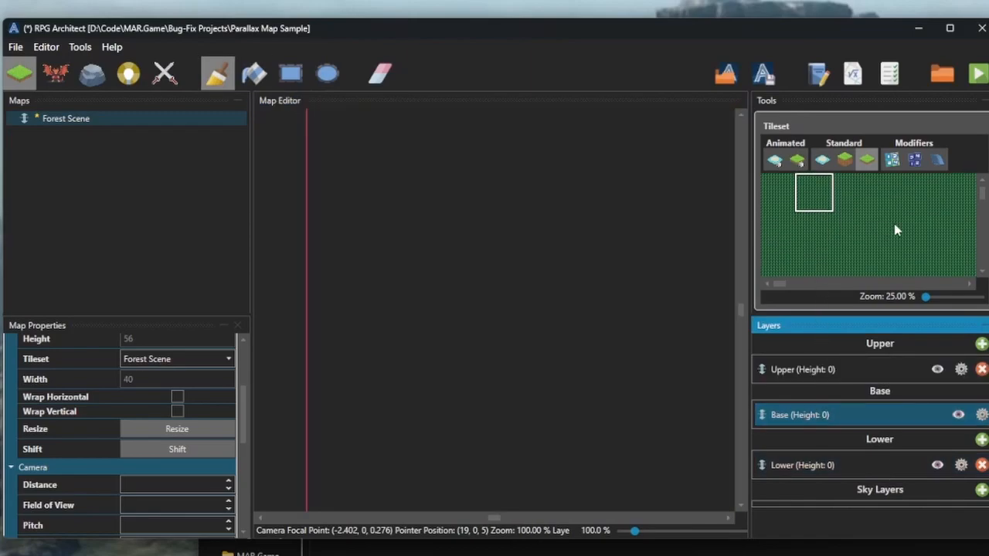
{"action": "left_click_drag", "start_coordinate": [979, 196], "coordinate": [979, 217]}
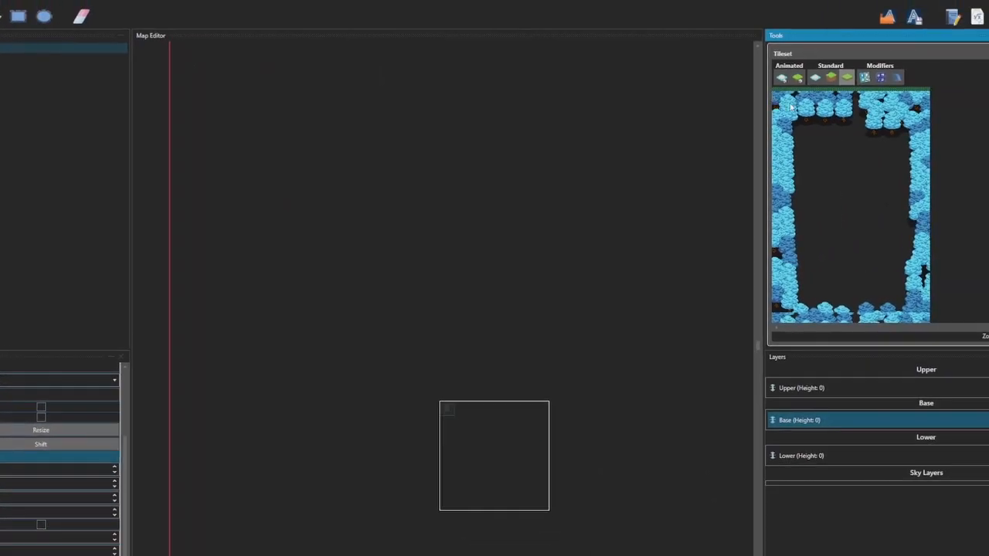
- Try stamping the blue tree border onto the Base layer, aligned with the map's upper-left corner
{"action": "mouse_move", "coordinate": [774, 94]}
{"action": "left_mouse_down"}
{"action": "mouse_move", "coordinate": [906, 223]}
{"action": "mouse_move", "coordinate": [930, 307]}
{"action": "left_mouse_up"}
{"action": "scroll", "coordinate": [364, 223], "scroll_direction": "down", "scroll_amount": 3}
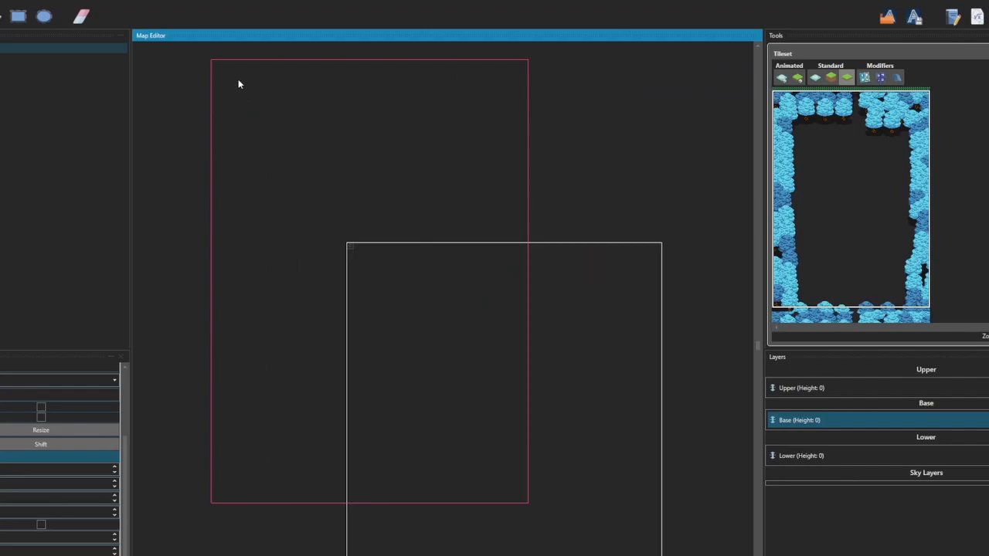
{"action": "left_click", "coordinate": [225, 69]}
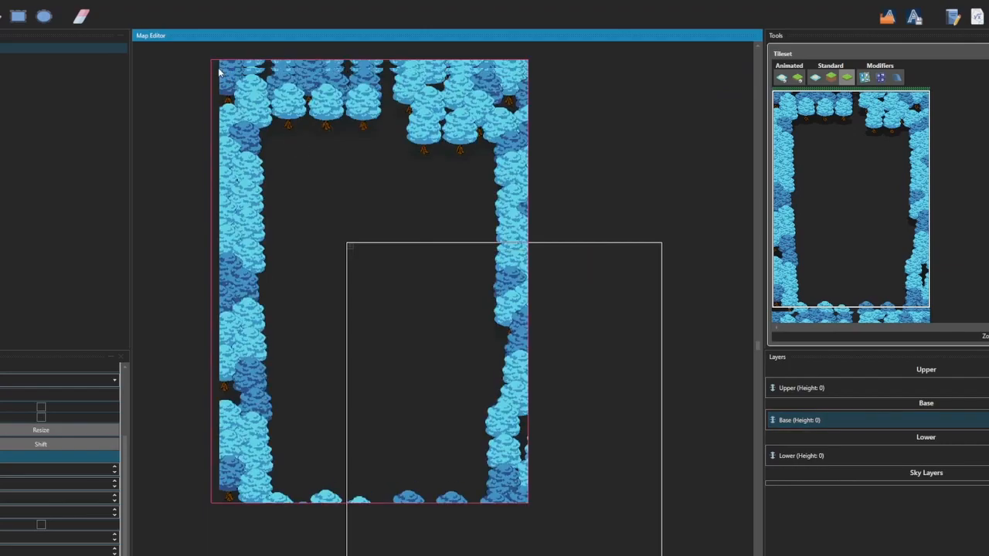
{"action": "left_click", "coordinate": [218, 68]}
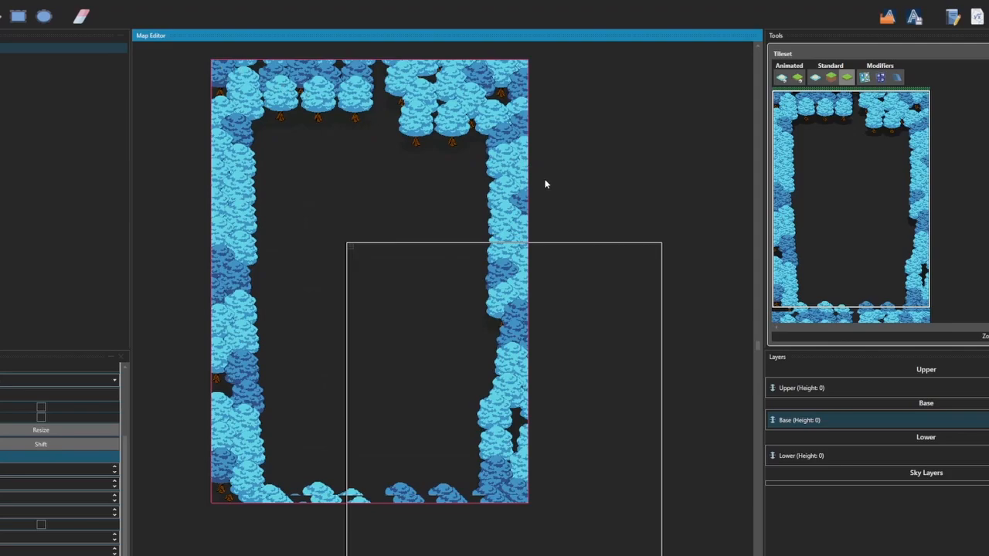
{"action": "right_click", "coordinate": [605, 164]}
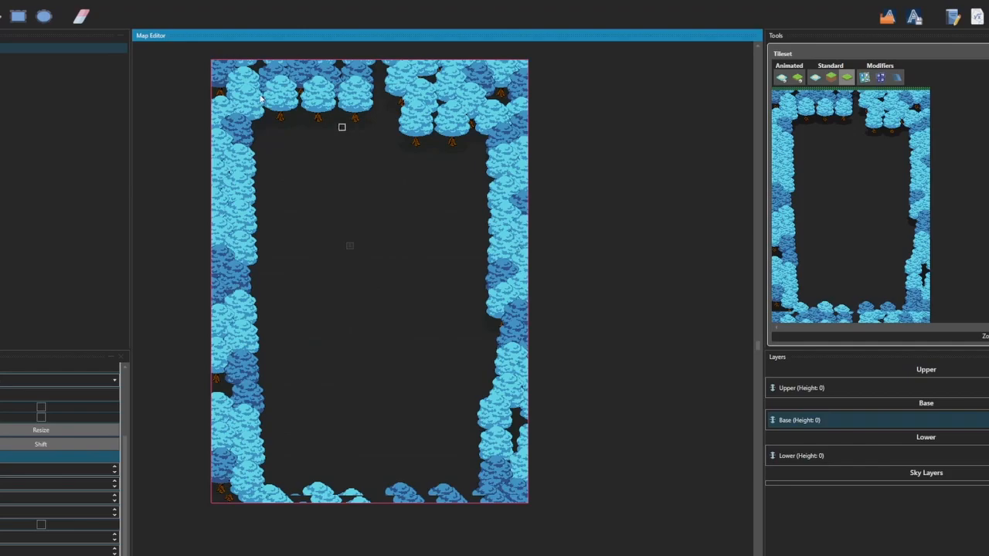
- Erase all the tree tiles from the Base layer with a rectangle covering the whole map
{"action": "left_click", "coordinate": [18, 16]}
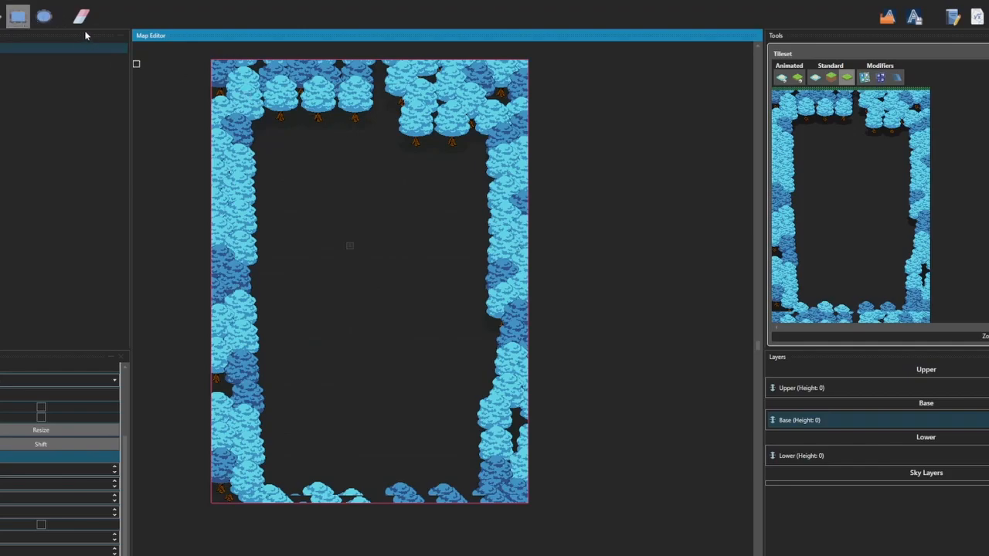
{"action": "left_click", "coordinate": [81, 16]}
{"action": "mouse_move", "coordinate": [226, 71]}
{"action": "left_mouse_down"}
{"action": "mouse_move", "coordinate": [327, 175]}
{"action": "mouse_move", "coordinate": [475, 441]}
{"action": "mouse_move", "coordinate": [530, 502]}
{"action": "left_mouse_up"}
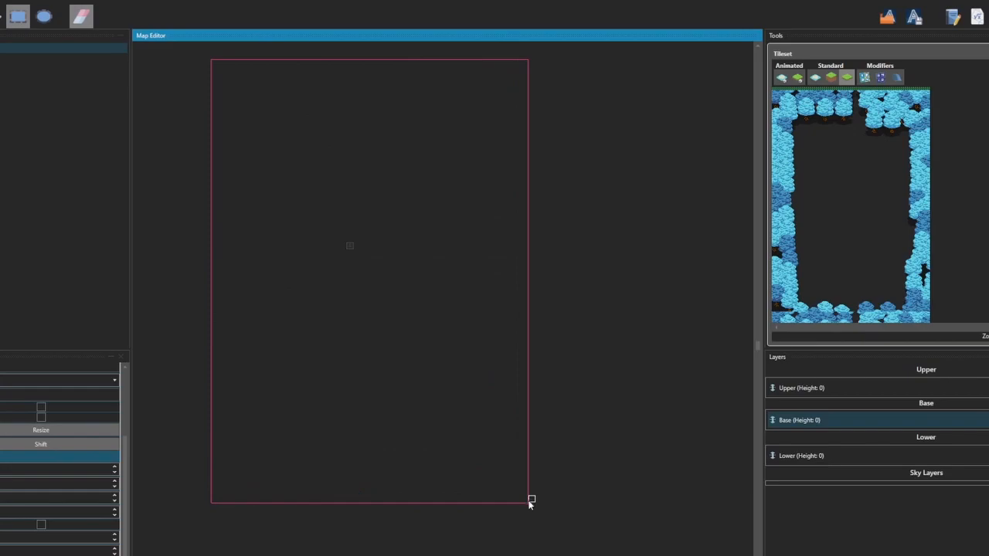
- Stamp the blue tree border onto the Base layer from the map's upper-left corner, including its remaining strip along the lower edge
{"action": "left_click", "coordinate": [18, 16]}
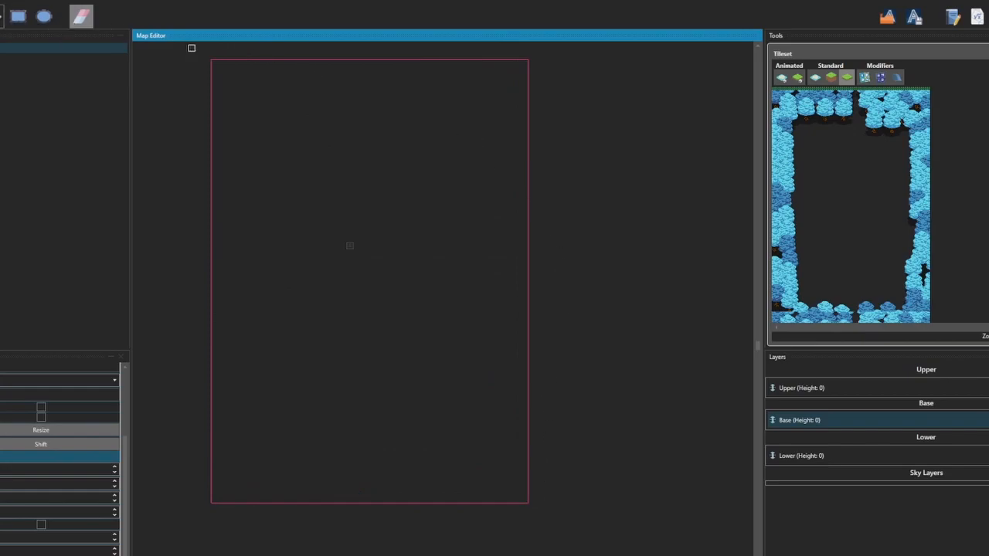
{"action": "left_click_drag", "start_coordinate": [774, 94], "coordinate": [929, 312]}
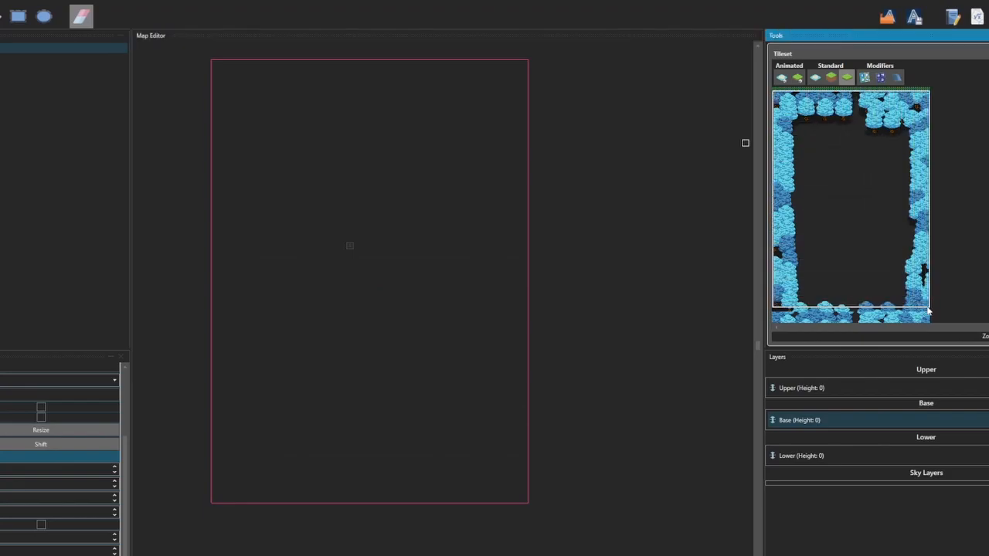
{"action": "left_click", "coordinate": [220, 69]}
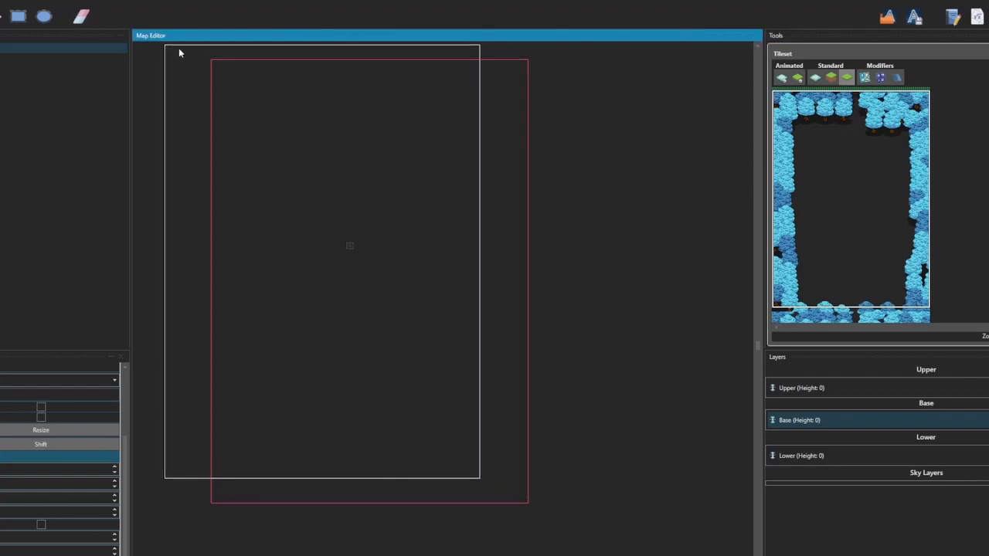
{"action": "left_click", "coordinate": [215, 68]}
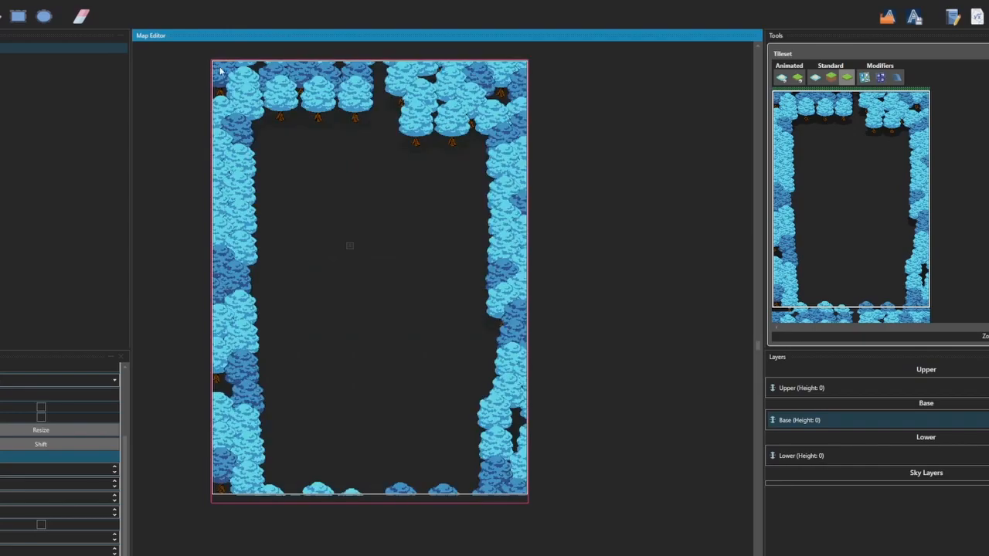
{"action": "left_click_drag", "start_coordinate": [774, 311], "coordinate": [932, 314]}
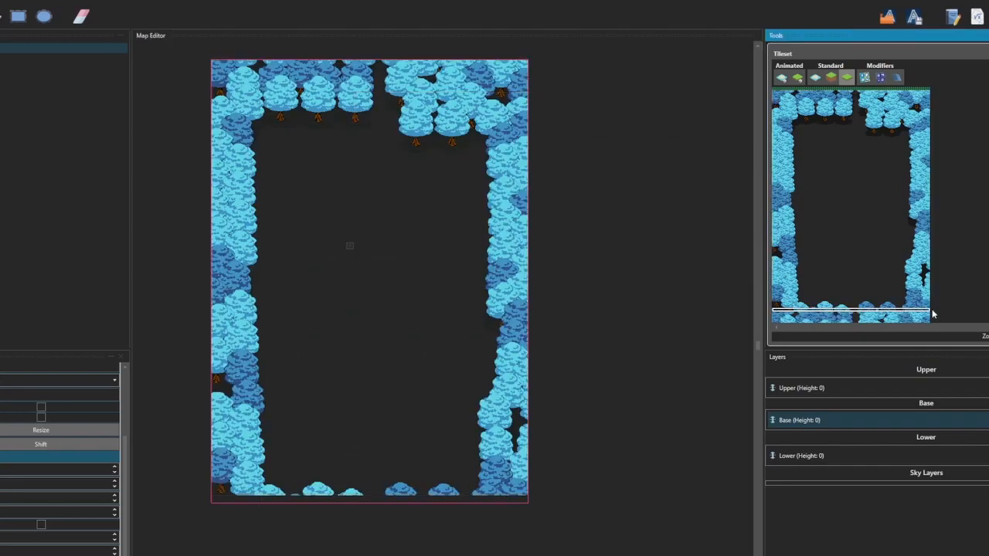
{"action": "left_click", "coordinate": [217, 500]}
- Make the Upper layer active and set its base height to 1
{"action": "scroll", "coordinate": [878, 293], "scroll_direction": "down", "scroll_amount": 2}
{"action": "middle_click_drag", "start_coordinate": [893, 244], "coordinate": [862, 420]}
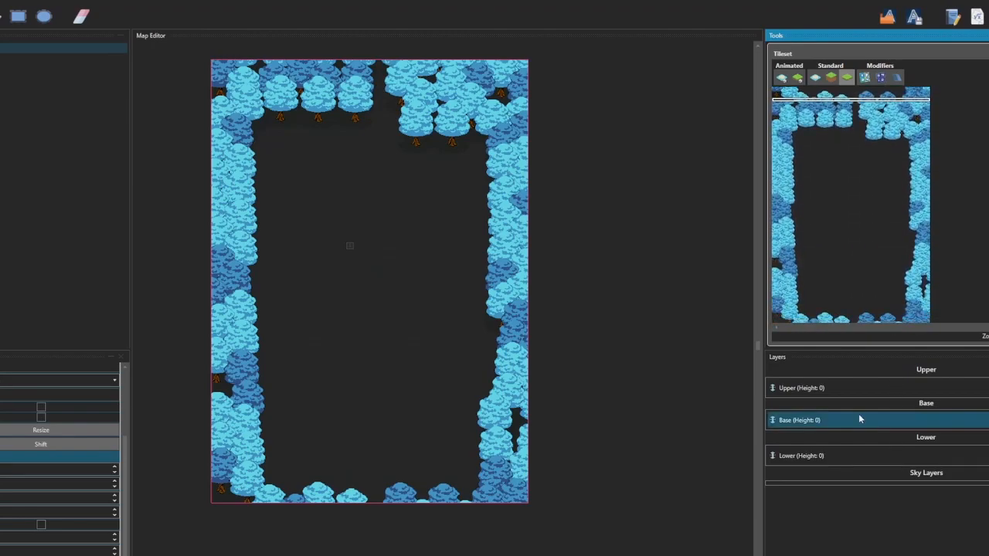
{"action": "left_click", "coordinate": [848, 388]}
{"action": "double_click", "coordinate": [847, 388]}
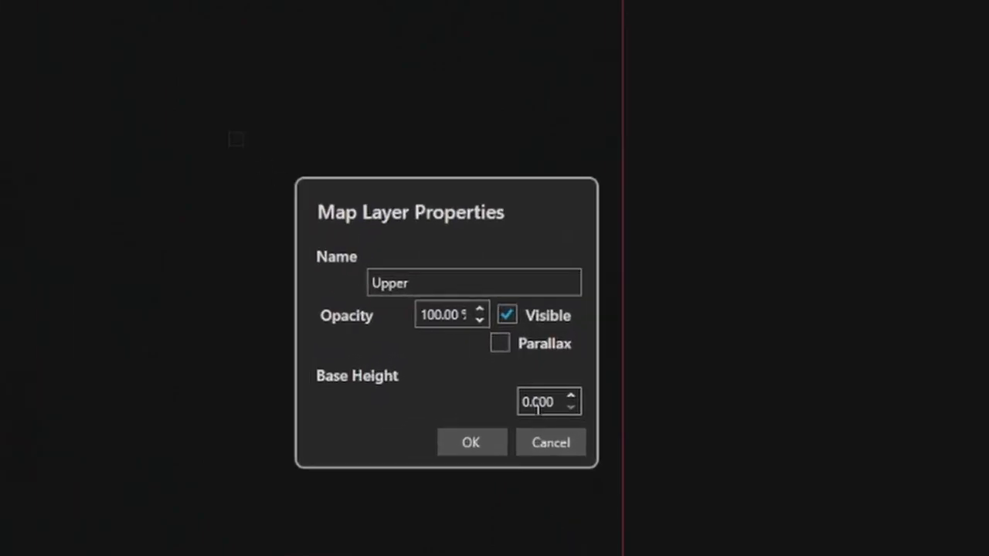
{"action": "left_click_drag", "start_coordinate": [530, 402], "coordinate": [516, 417]}
{"action": "type", "text": "1"}
{"action": "left_click", "coordinate": [468, 444]}
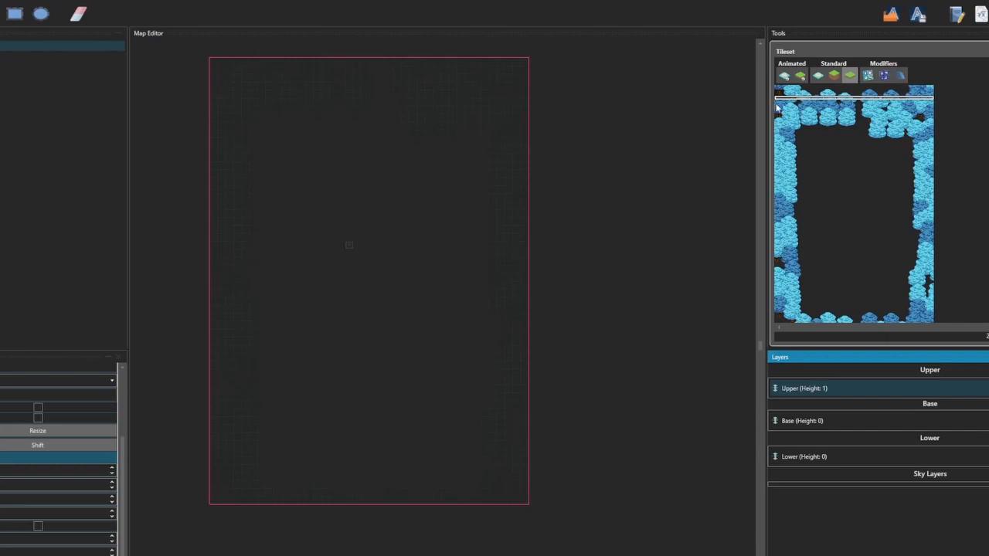
- Stamp the full blue treetop border from the tileset onto the Upper layer, aligned with the map's upper-left corner
{"action": "left_click", "coordinate": [776, 103]}
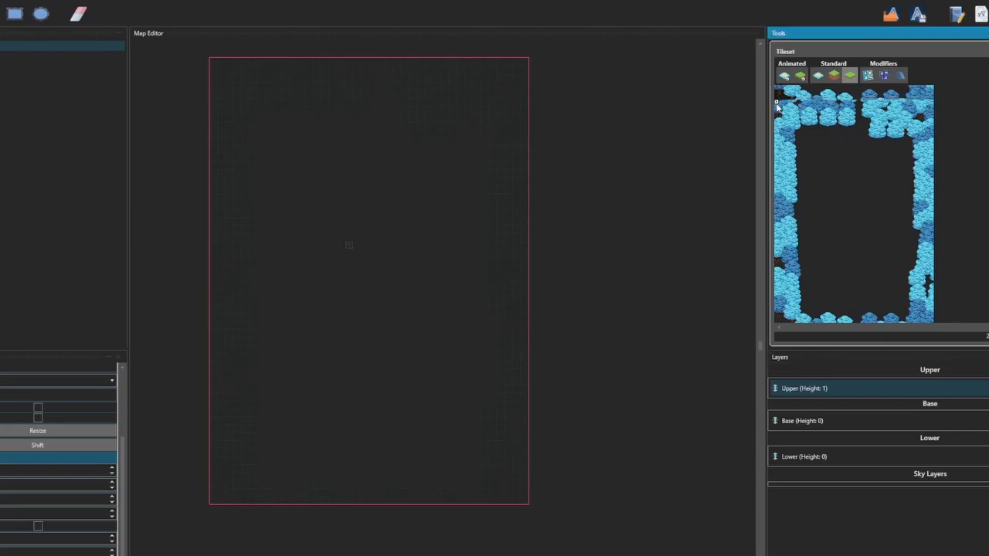
{"action": "left_click_drag", "start_coordinate": [777, 104], "coordinate": [933, 326]}
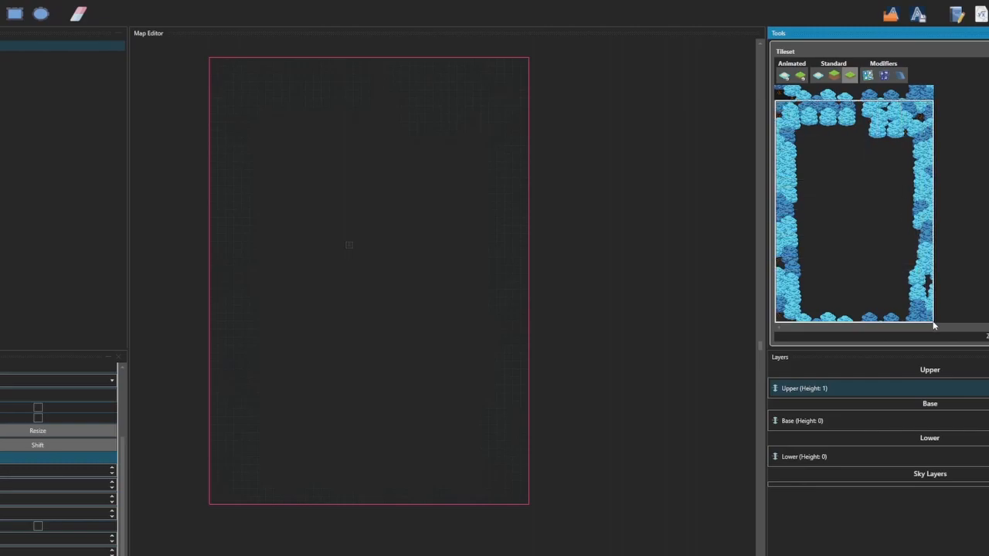
{"action": "left_click", "coordinate": [214, 65]}
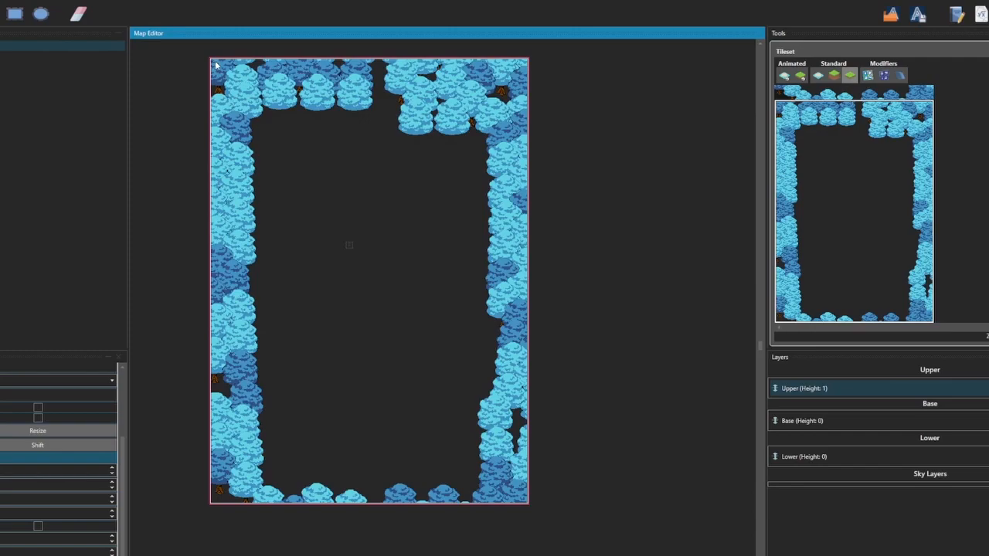
{"action": "right_click", "coordinate": [340, 199]}
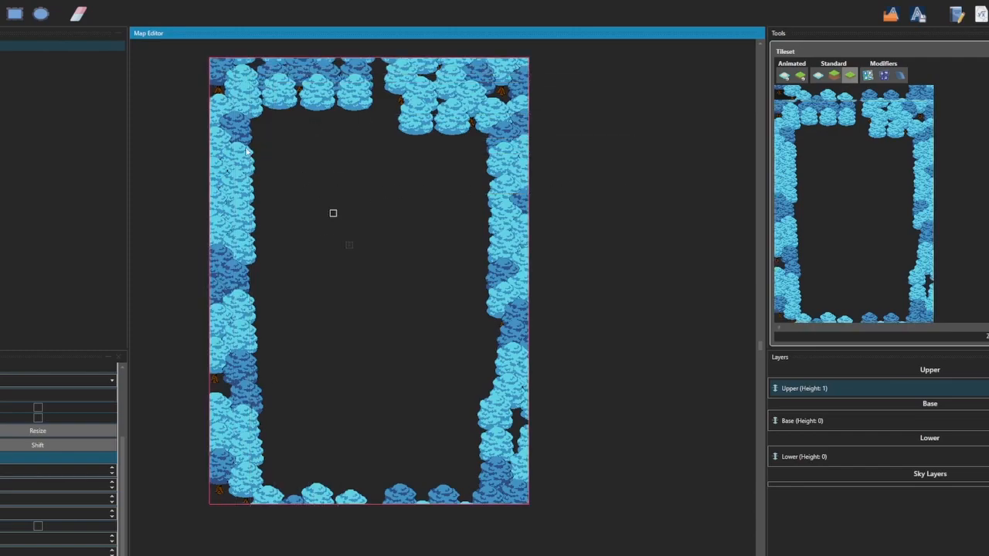
- Review the Base, Lower and Upper layers one after another, ending with Base as the active layer
{"action": "left_click", "coordinate": [838, 421]}
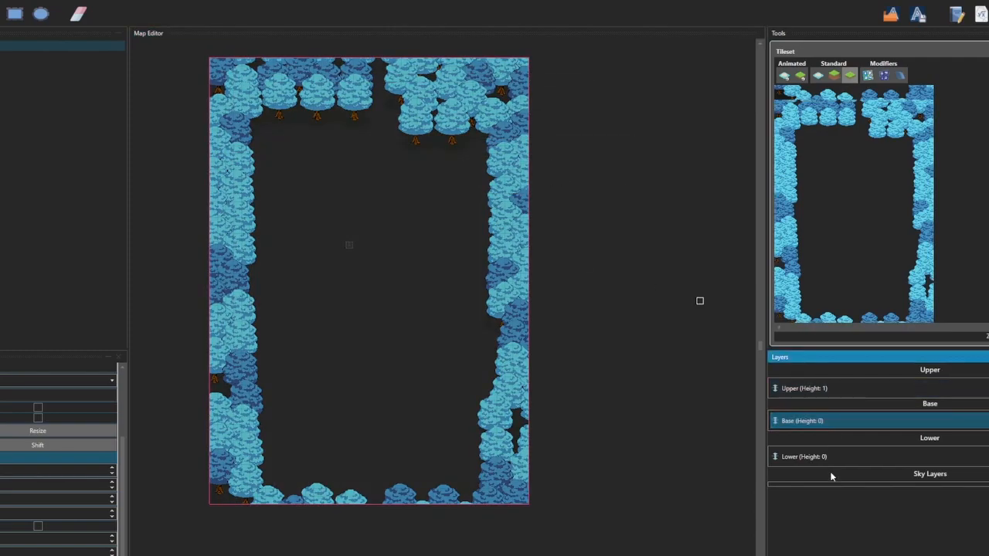
{"action": "left_click", "coordinate": [827, 459]}
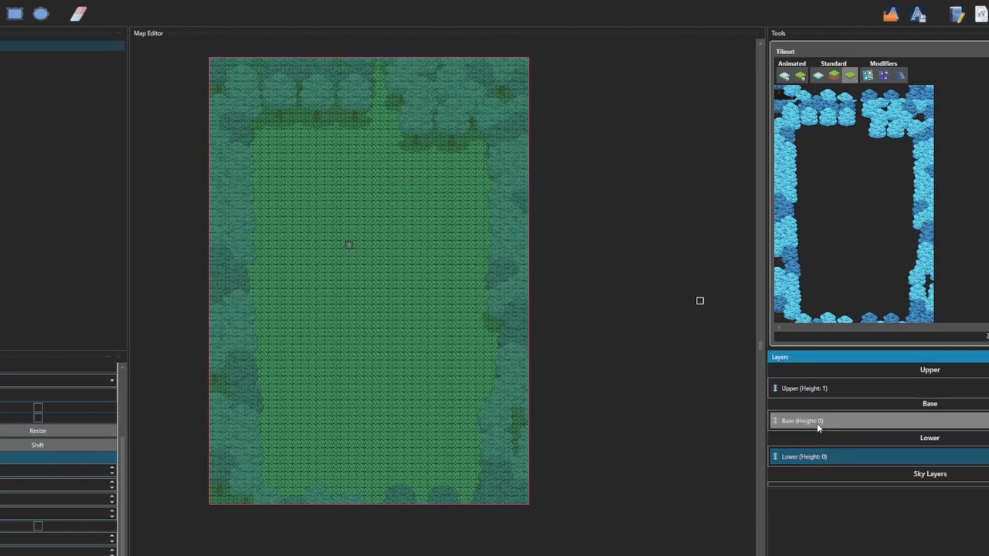
{"action": "left_click", "coordinate": [817, 423]}
{"action": "left_click", "coordinate": [806, 390]}
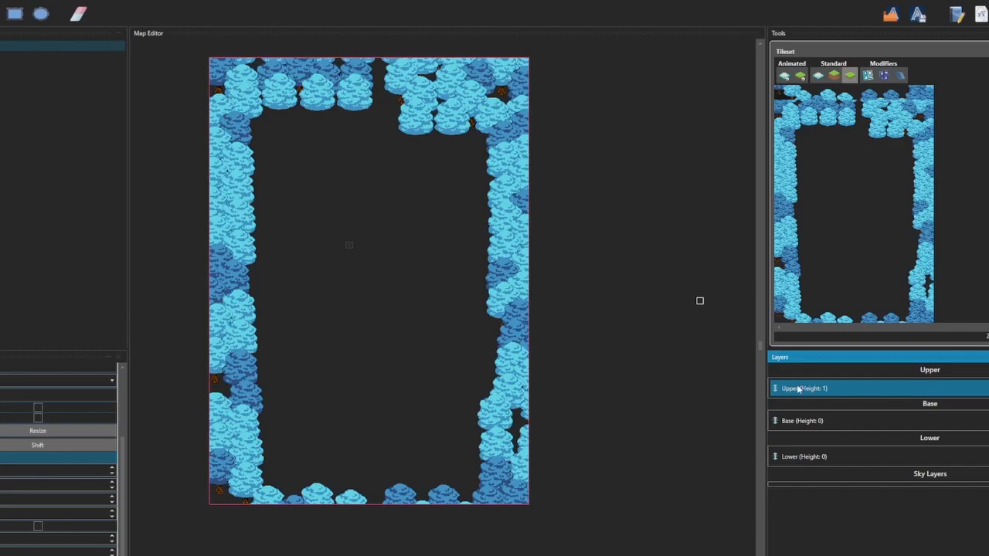
{"action": "left_click", "coordinate": [825, 424]}
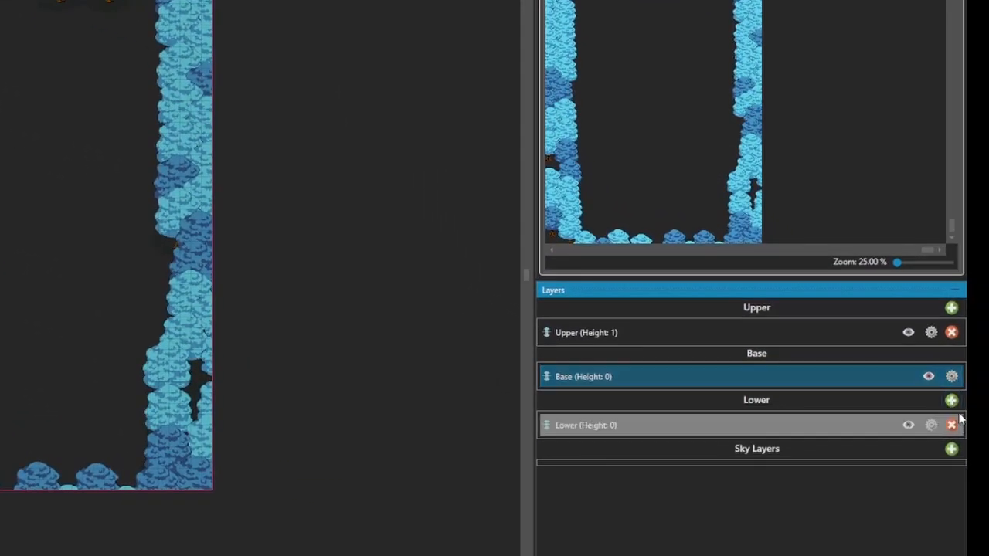
- Add a new layer to the Lower group and name it Collision Layer
{"action": "left_click", "coordinate": [951, 401]}
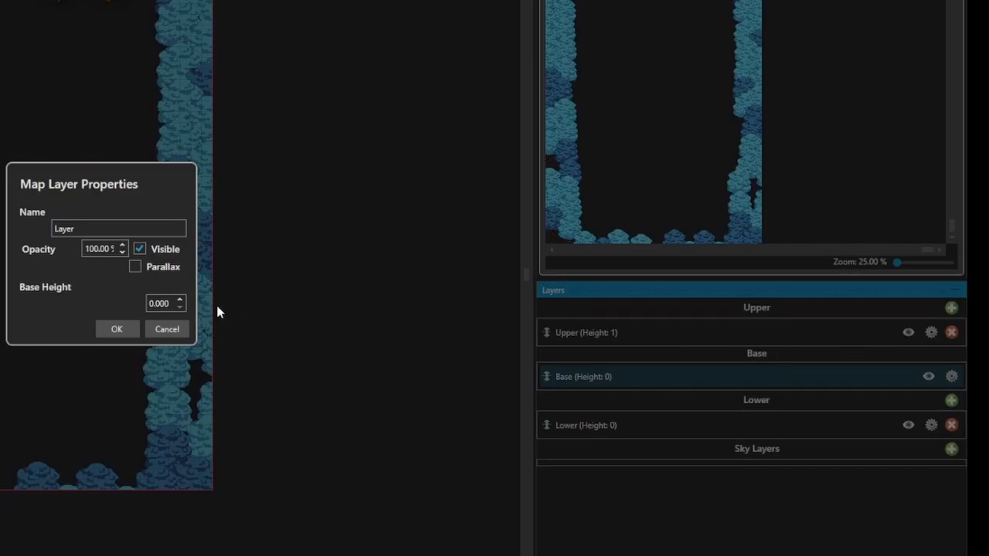
{"action": "left_click", "coordinate": [108, 329]}
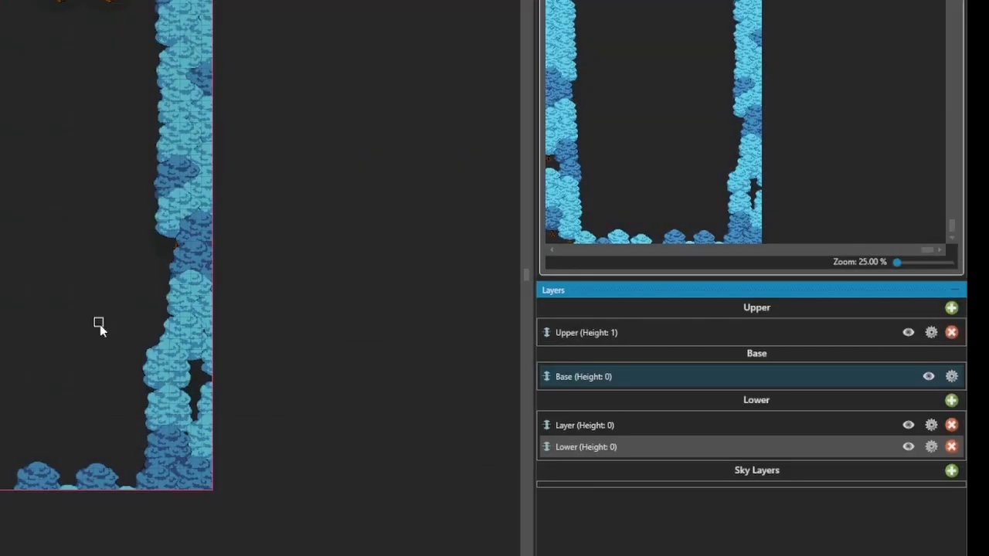
{"action": "left_click", "coordinate": [614, 430]}
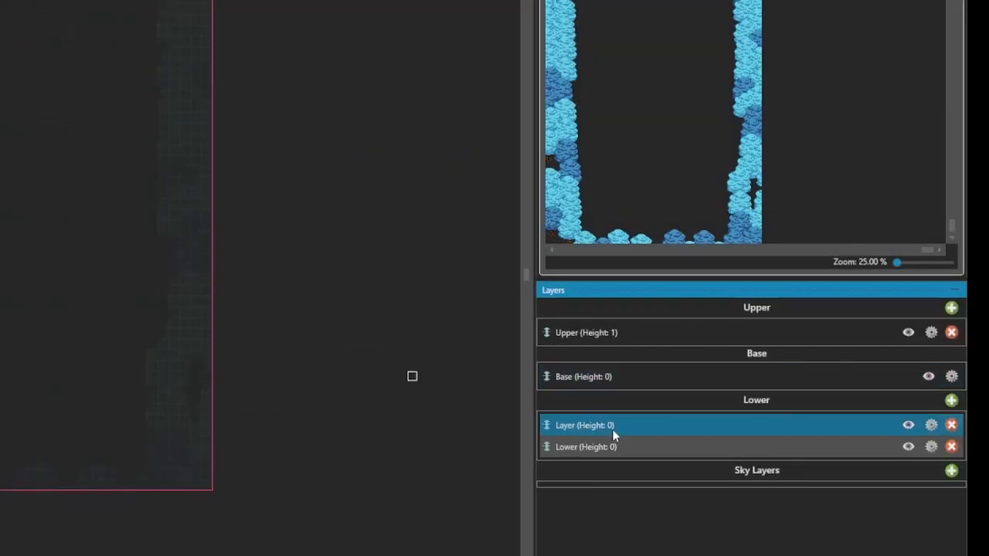
{"action": "left_click", "coordinate": [932, 426]}
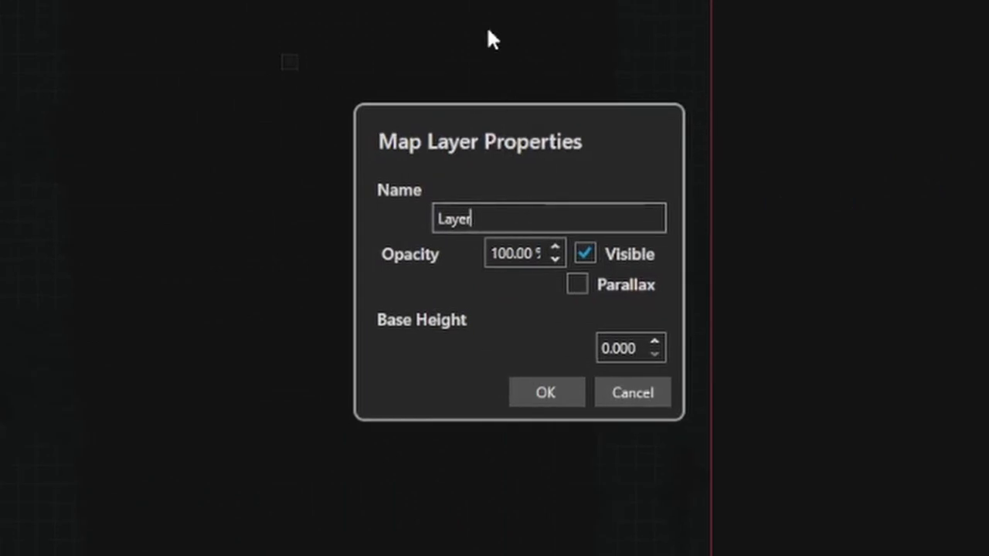
{"action": "type", "text": "Collision"}
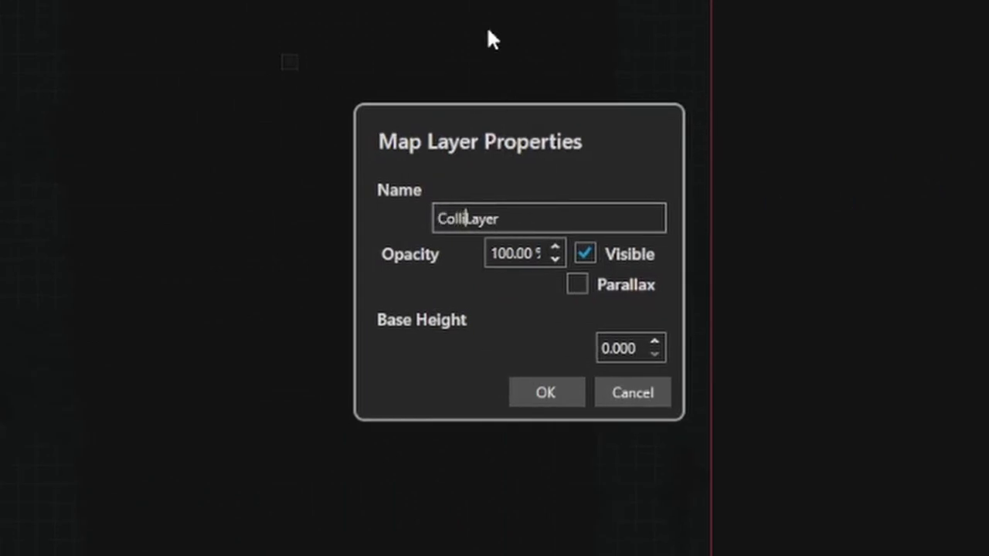
{"action": "key", "text": "Return"}
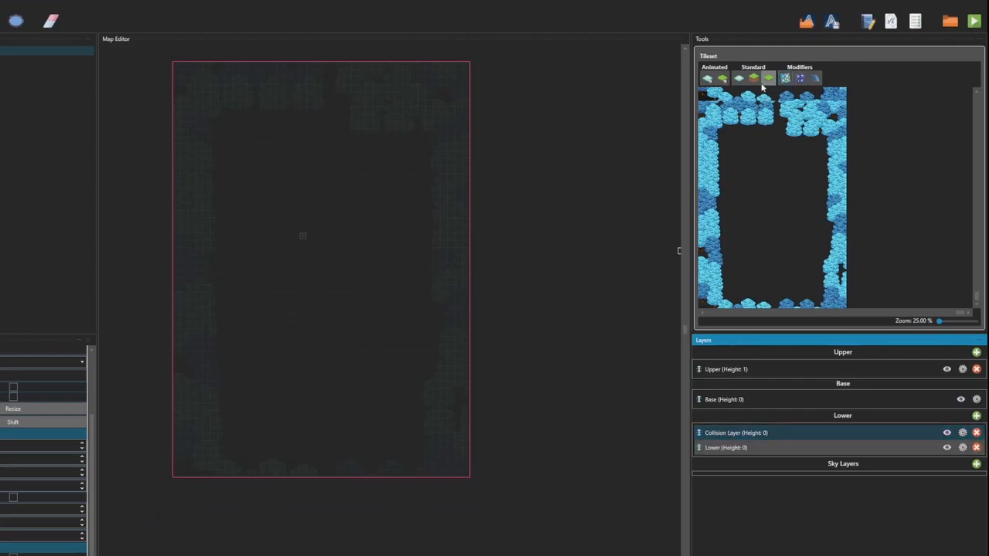
- Enable Collision Visualization and brush the tileset's blank tile along the tree border's inner upper-left corner on the Collision Layer
{"action": "left_click_drag", "start_coordinate": [980, 296], "coordinate": [978, 95]}
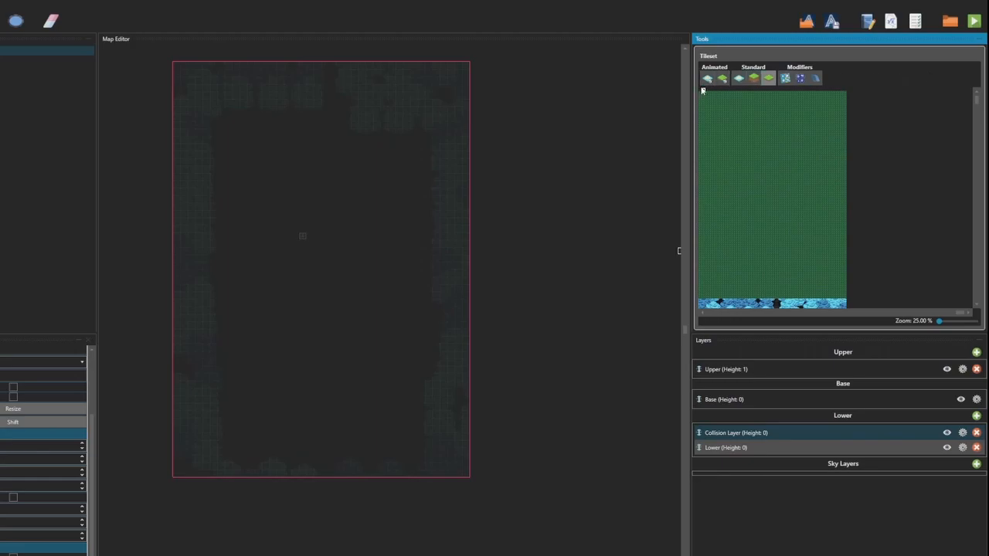
{"action": "scroll", "coordinate": [704, 94], "scroll_direction": "up", "scroll_amount": 8}
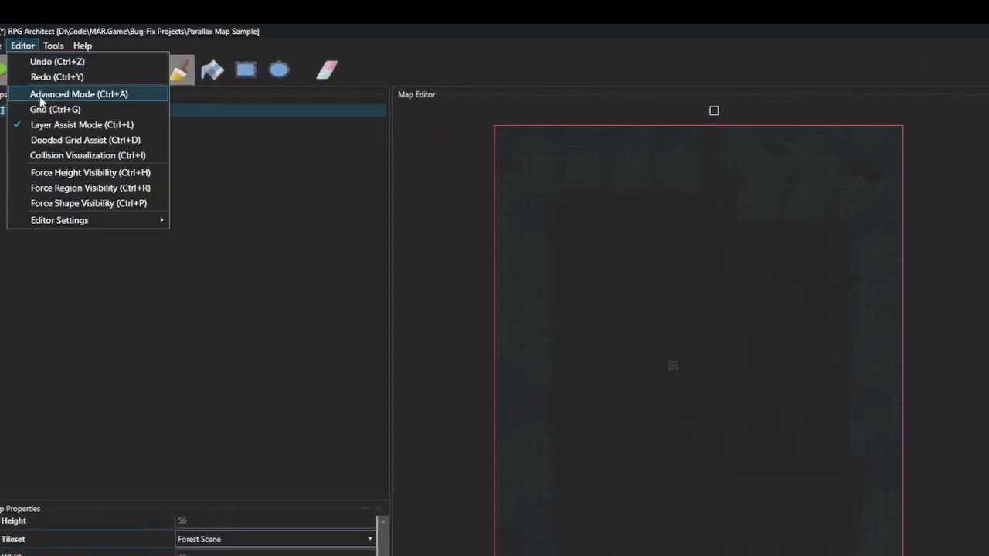
{"action": "left_click", "coordinate": [62, 155]}
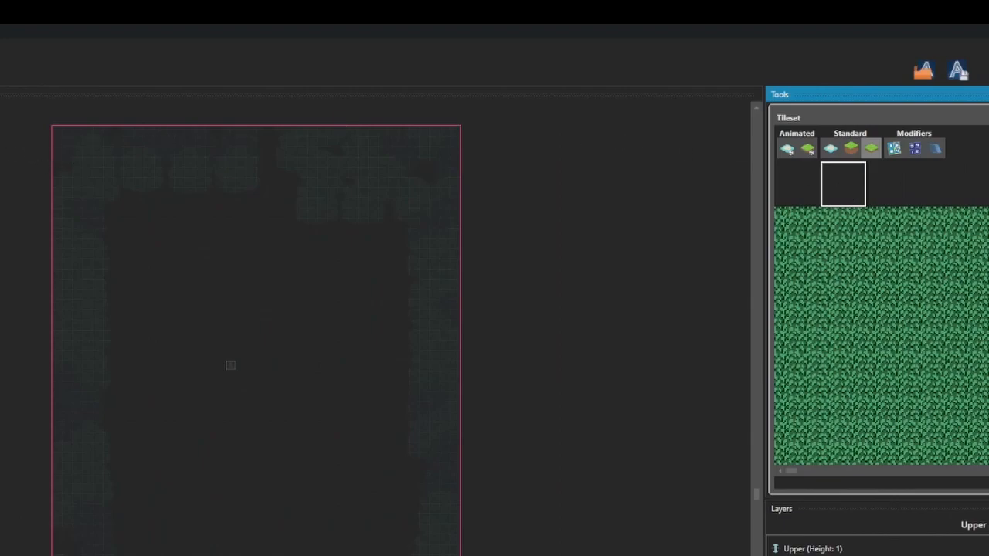
{"action": "left_click", "coordinate": [746, 457]}
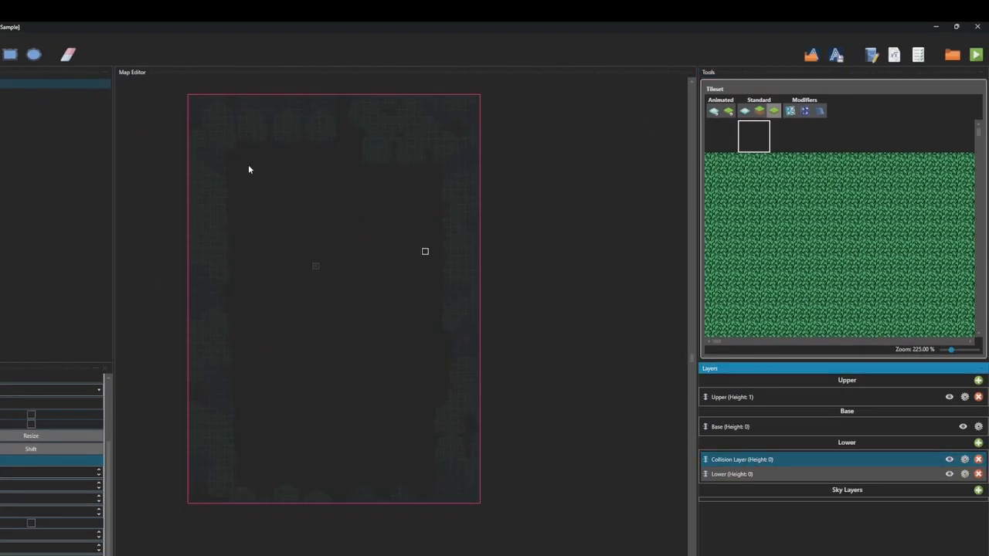
{"action": "left_click_drag", "start_coordinate": [235, 142], "coordinate": [259, 156]}
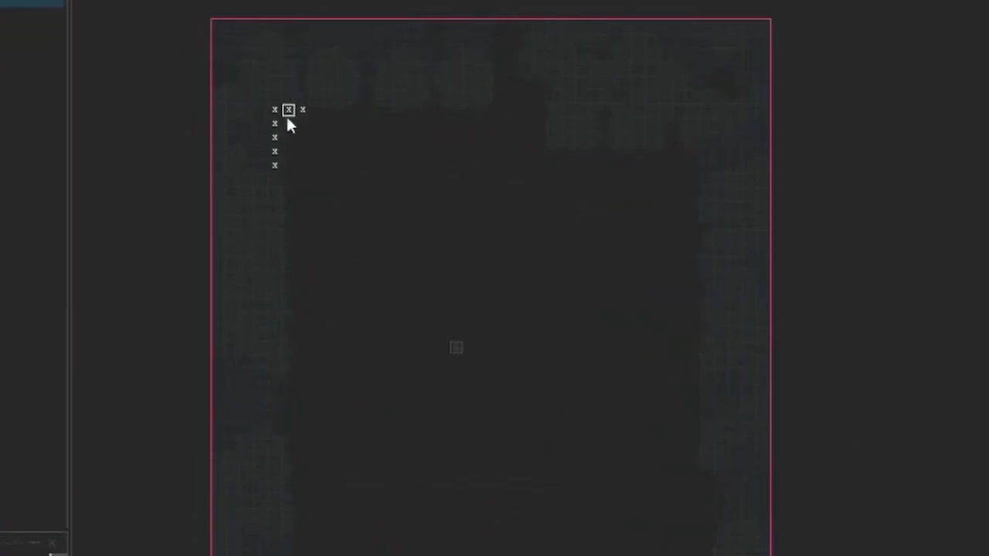
- Turn Collision Visualization off and back on to compare the map with and without collision markers
{"action": "left_click", "coordinate": [48, 47]}
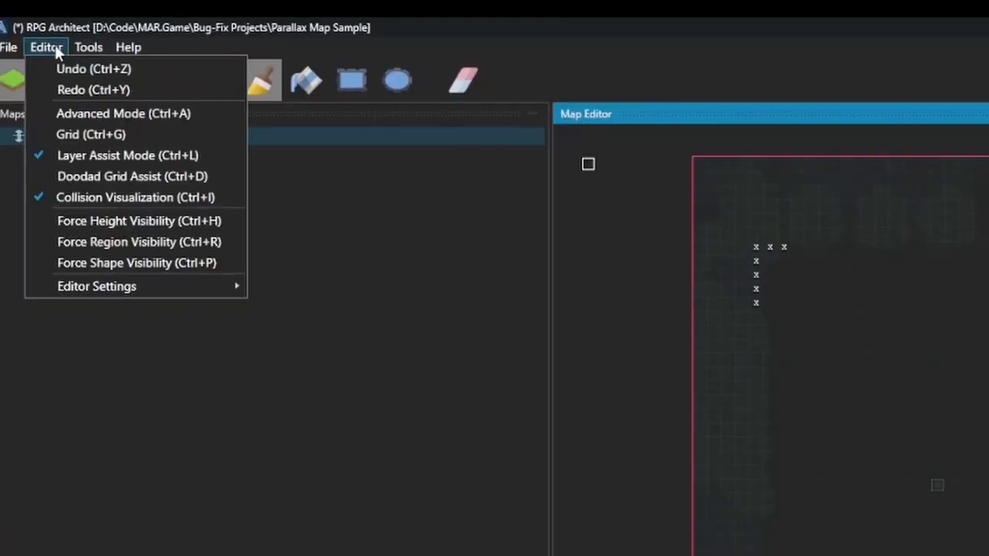
{"action": "left_click", "coordinate": [85, 197]}
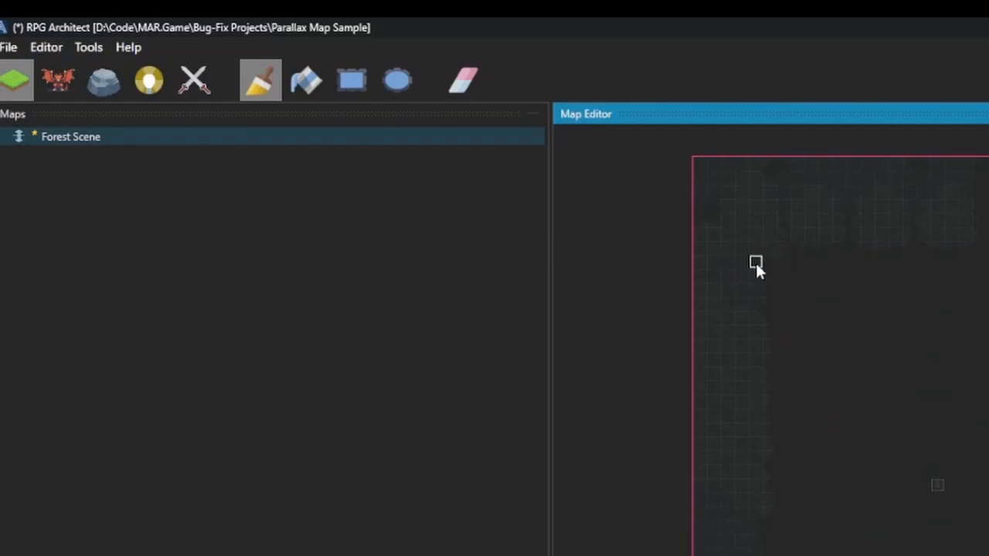
{"action": "left_click", "coordinate": [48, 47]}
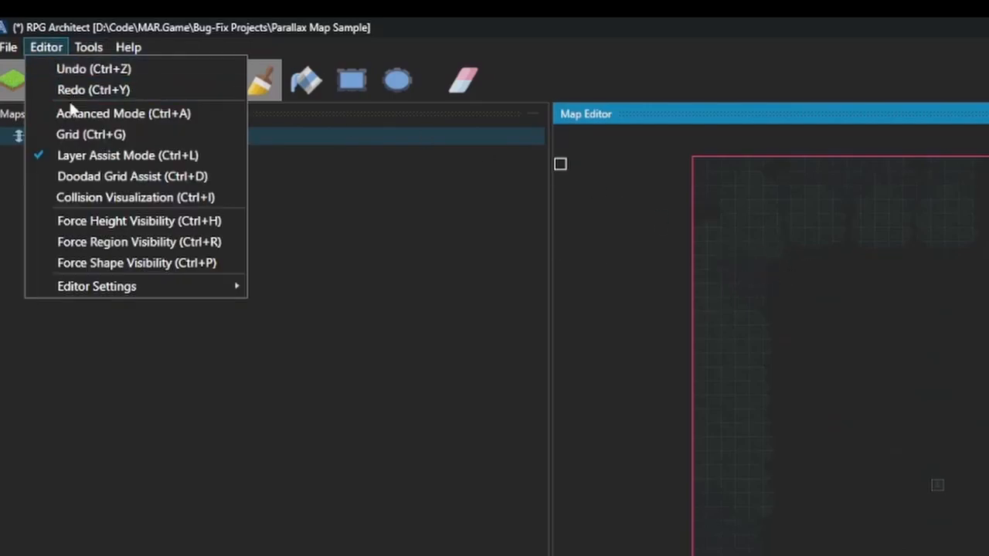
{"action": "left_click", "coordinate": [91, 197]}
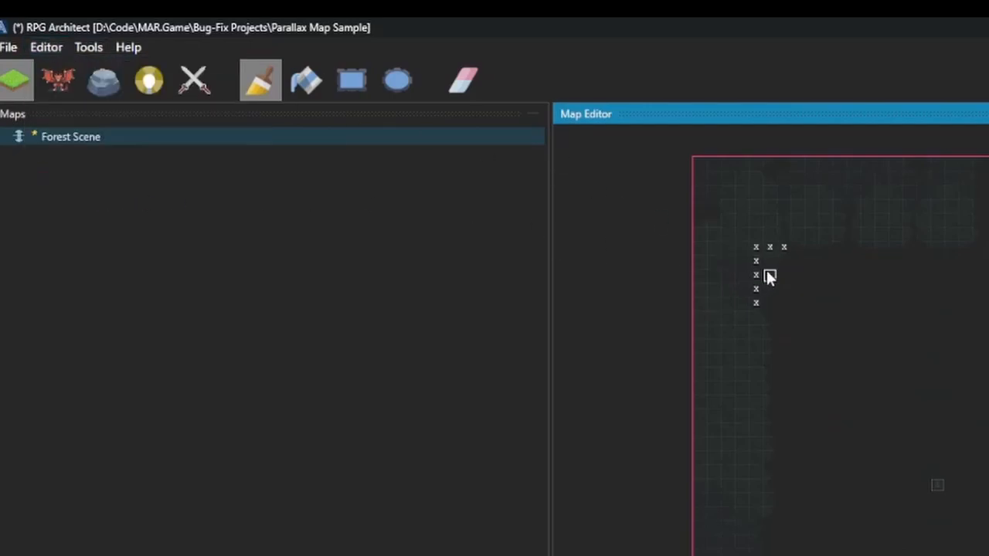
- Block the upper tree line, both sides of the upper path and the right-hand trees with rectangles of the blank tile
{"action": "left_click", "coordinate": [349, 83]}
{"action": "left_click_drag", "start_coordinate": [807, 247], "coordinate": [959, 262]}
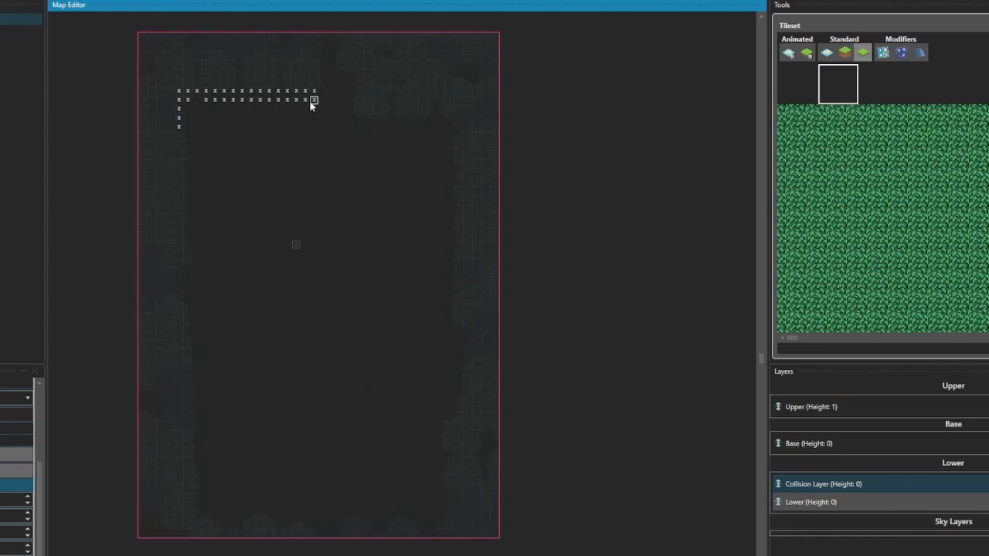
{"action": "left_click_drag", "start_coordinate": [313, 93], "coordinate": [298, 38]}
{"action": "mouse_move", "coordinate": [369, 70]}
{"action": "left_mouse_down"}
{"action": "mouse_move", "coordinate": [360, 91]}
{"action": "mouse_move", "coordinate": [373, 120]}
{"action": "mouse_move", "coordinate": [421, 133]}
{"action": "mouse_move", "coordinate": [468, 129]}
{"action": "mouse_move", "coordinate": [476, 91]}
{"action": "mouse_move", "coordinate": [375, 95]}
{"action": "mouse_move", "coordinate": [370, 109]}
{"action": "mouse_move", "coordinate": [364, 95]}
{"action": "left_mouse_up"}
{"action": "left_click_drag", "start_coordinate": [457, 138], "coordinate": [477, 329]}
- Outline the lower edge and left-hand trees with blank collision tiles, and close the gap at the lower right trees
{"action": "mouse_move", "coordinate": [450, 503]}
{"action": "left_mouse_down"}
{"action": "mouse_move", "coordinate": [467, 506]}
{"action": "mouse_move", "coordinate": [451, 419]}
{"action": "mouse_move", "coordinate": [452, 526]}
{"action": "mouse_move", "coordinate": [373, 543]}
{"action": "mouse_move", "coordinate": [332, 545]}
{"action": "mouse_move", "coordinate": [368, 530]}
{"action": "mouse_move", "coordinate": [377, 532]}
{"action": "mouse_move", "coordinate": [213, 538]}
{"action": "left_mouse_up"}
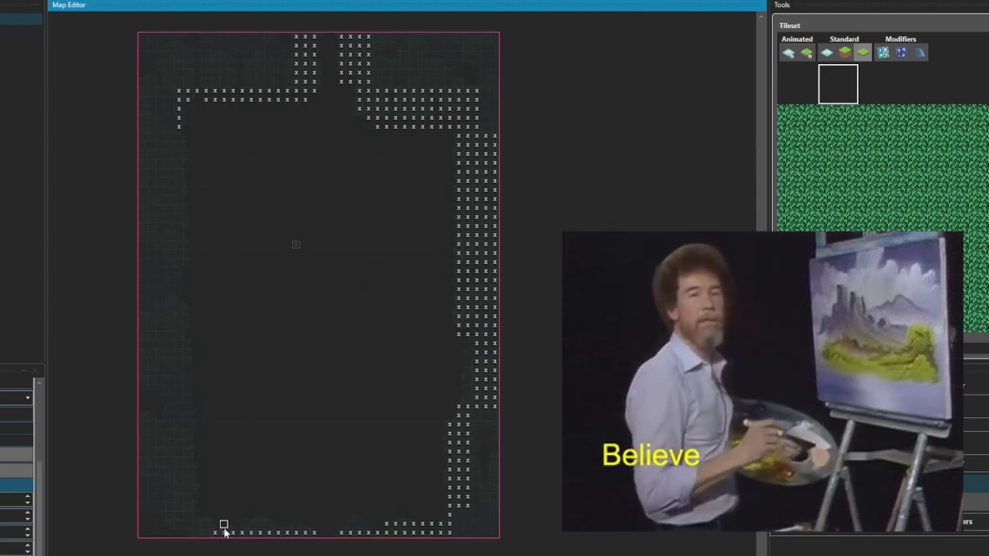
{"action": "left_click_drag", "start_coordinate": [206, 528], "coordinate": [182, 509]}
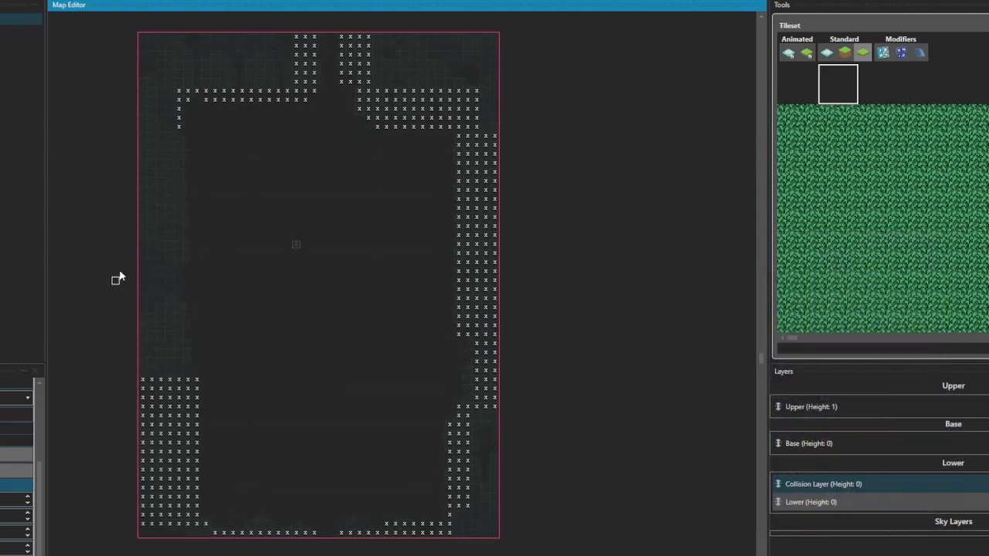
{"action": "mouse_move", "coordinate": [119, 272]}
{"action": "left_mouse_down"}
{"action": "mouse_move", "coordinate": [154, 283]}
{"action": "mouse_move", "coordinate": [149, 429]}
{"action": "mouse_move", "coordinate": [144, 309]}
{"action": "mouse_move", "coordinate": [177, 221]}
{"action": "mouse_move", "coordinate": [178, 136]}
{"action": "left_mouse_up"}
{"action": "left_click_drag", "start_coordinate": [469, 416], "coordinate": [485, 423]}
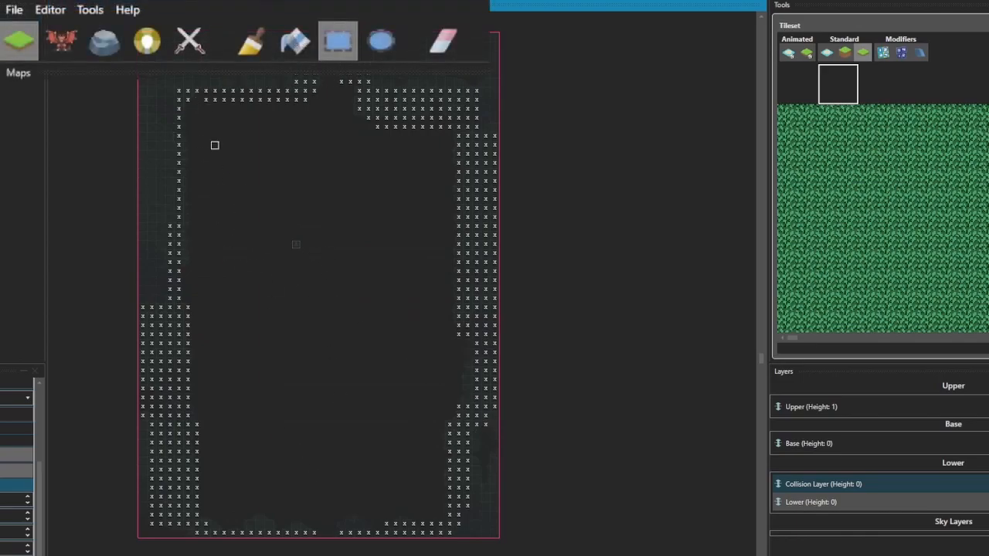
- Flood-fill the enclosed tree areas around the map border with the blank collision tile
{"action": "left_click", "coordinate": [295, 41]}
{"action": "left_click", "coordinate": [400, 75]}
{"action": "left_click", "coordinate": [181, 532]}
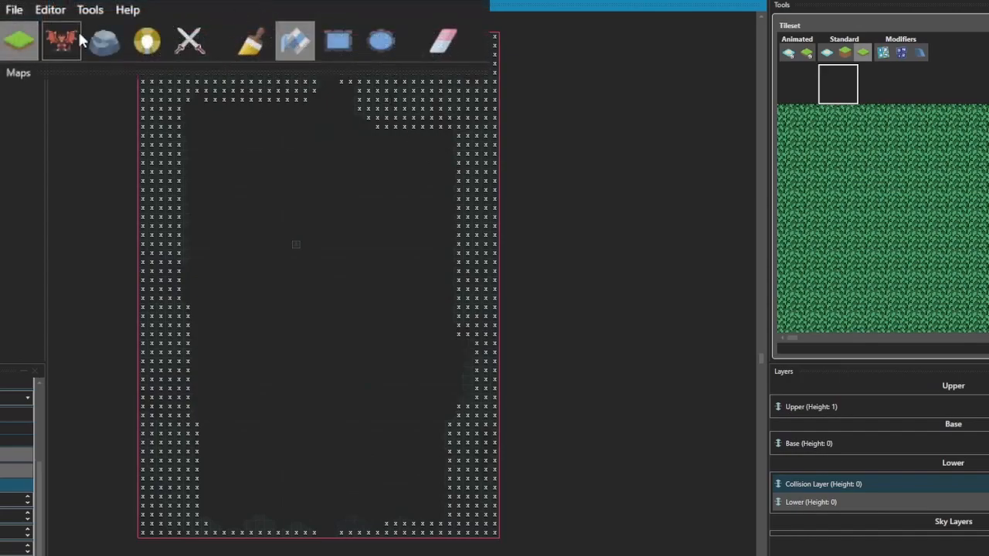
- Switch from tile editing to entity editing and launch a playtest of the Forest Scene map
{"action": "left_click", "coordinate": [77, 38]}
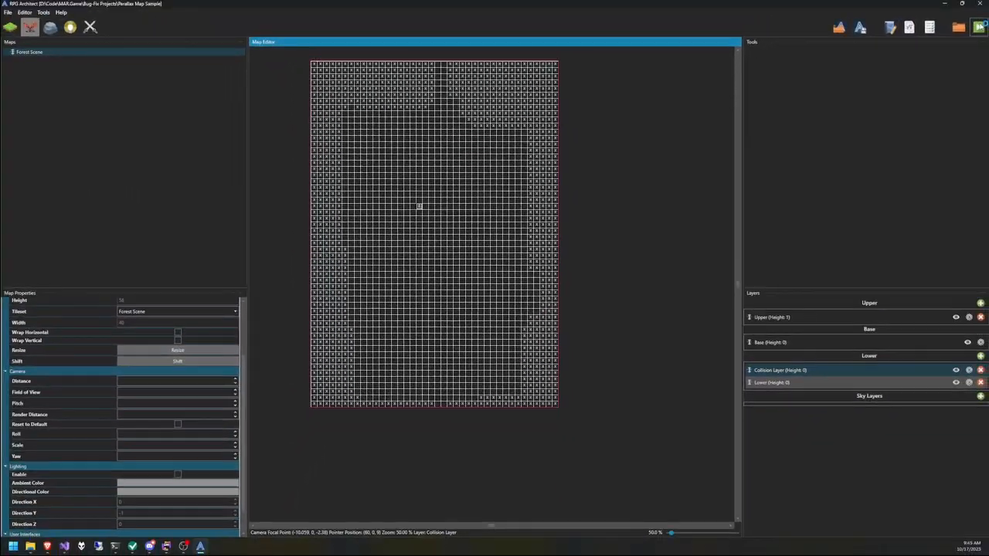
{"action": "left_click", "coordinate": [980, 28]}
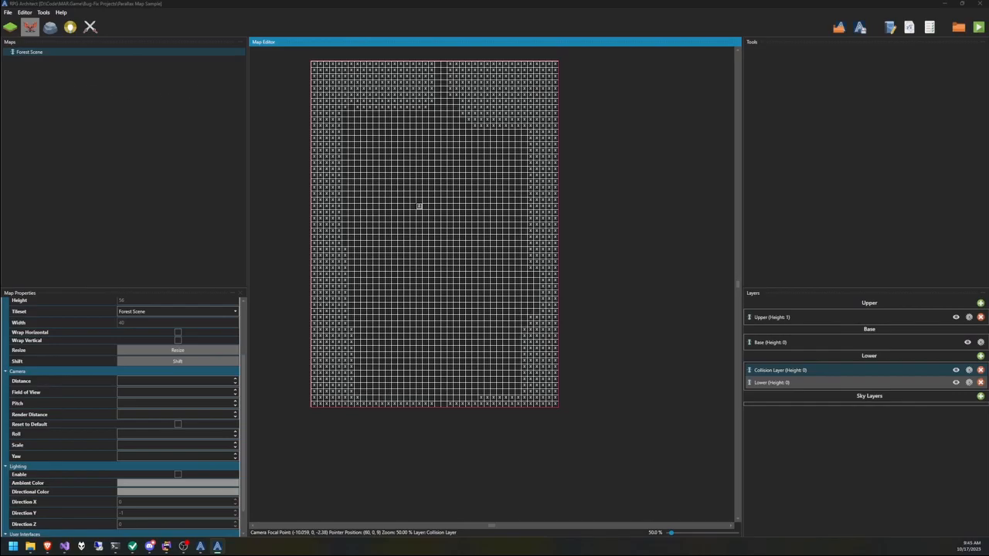
{"action": "left_click_drag", "start_coordinate": [441, 111], "coordinate": [588, 90]}
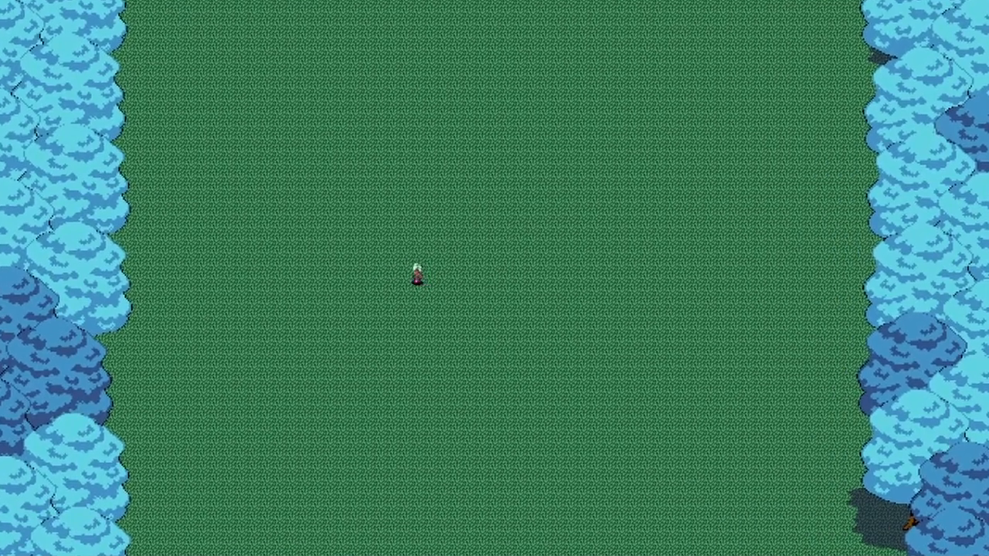
- Walk the character diagonally down and left across the clearing to the left-hand trees to test the map
{"action": "key", "text": "Down"}
{"action": "key", "text": "Left"}
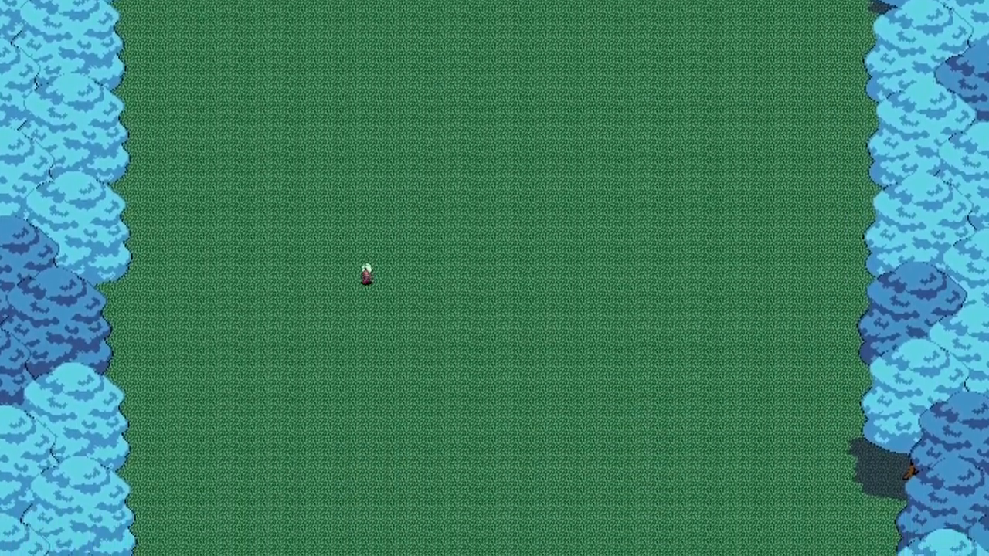
{"action": "key", "text": "Down"}
{"action": "key", "text": "Left"}
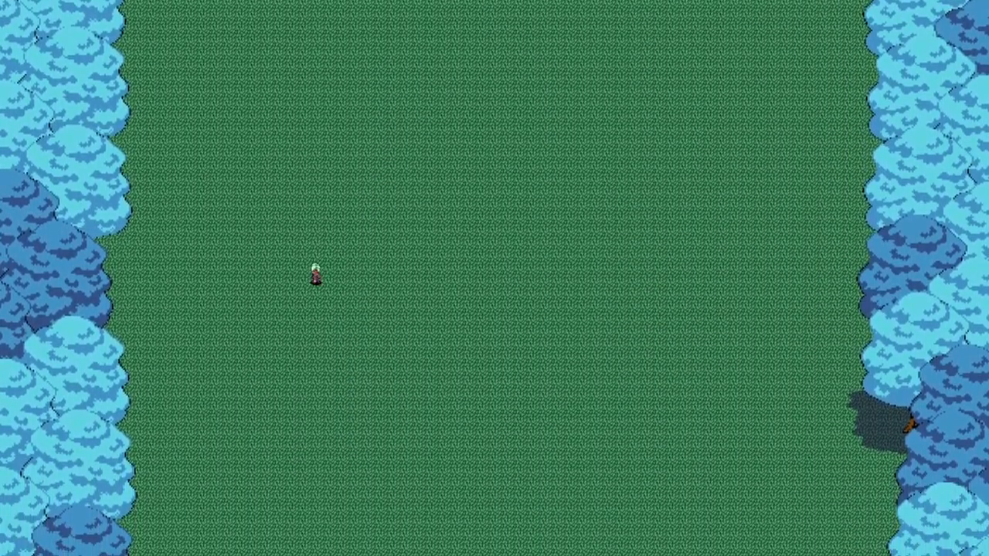
{"action": "key", "text": "Down"}
{"action": "key", "text": "Left"}
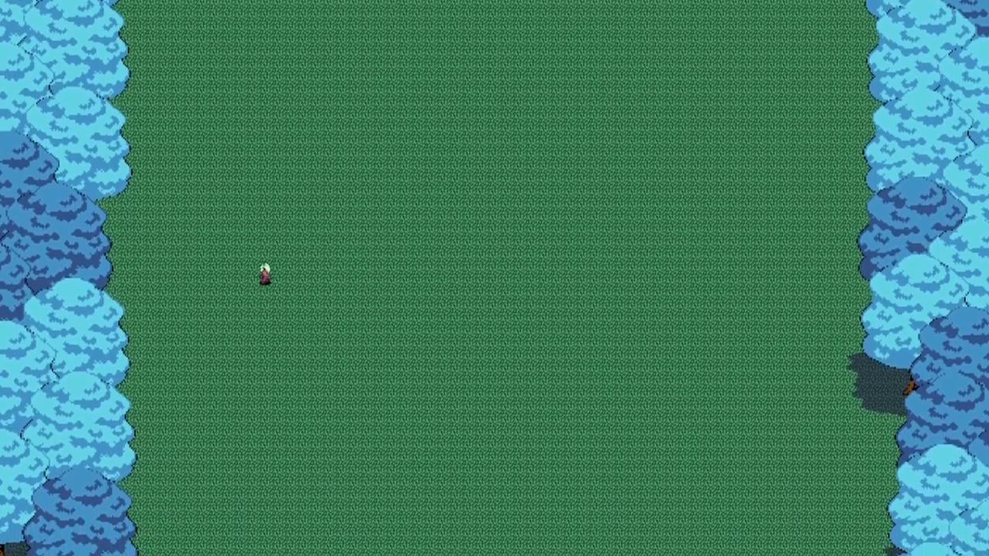
{"action": "key", "text": "Down"}
{"action": "key", "text": "Left"}
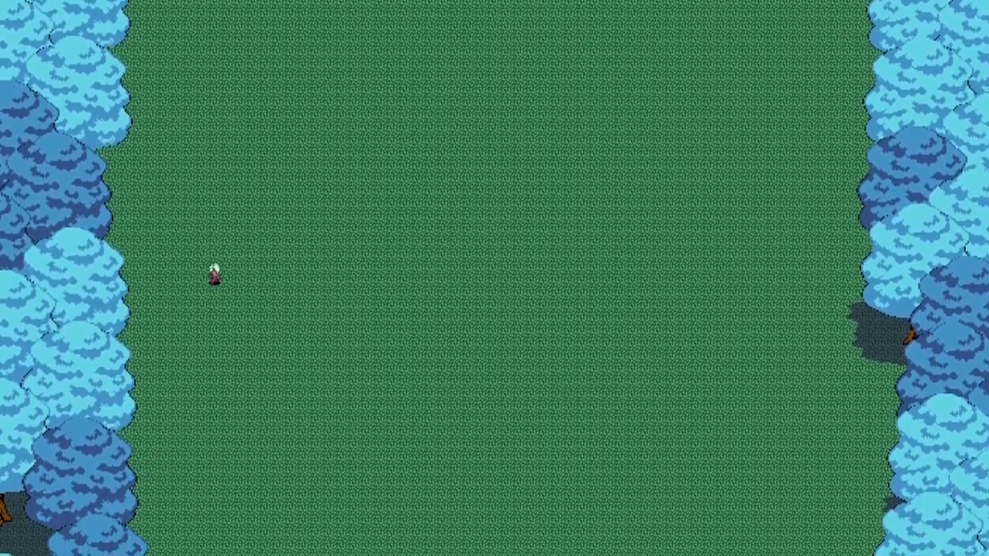
{"action": "key", "text": "Down"}
{"action": "key", "text": "Left"}
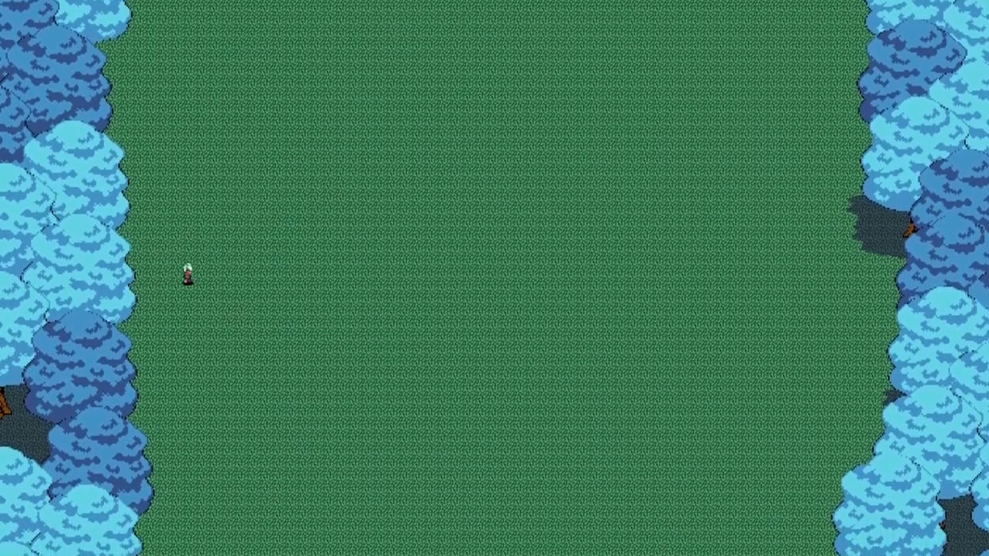
{"action": "key", "text": "Down"}
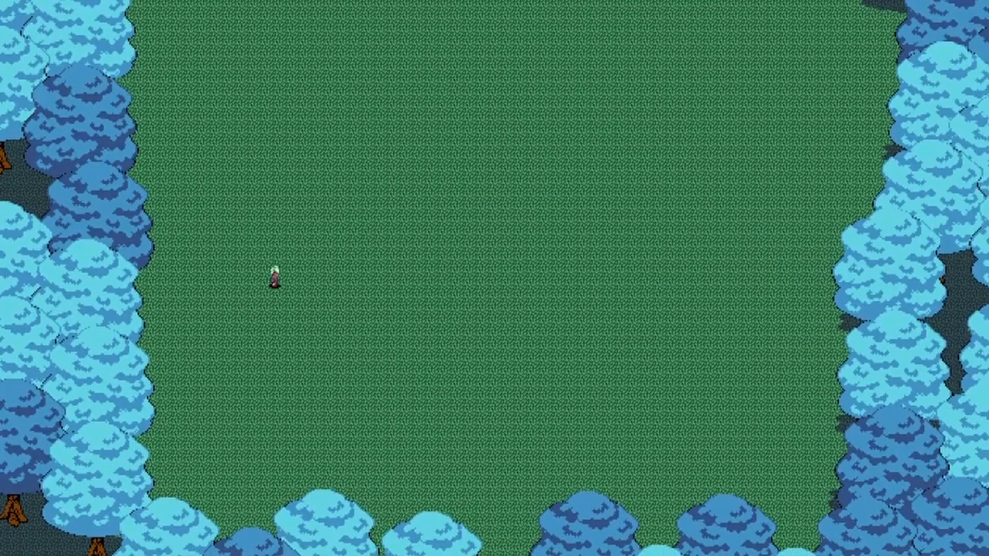
- Walk the character around the lower tree line and back up to the right to test the collision tiles
{"action": "key", "text": "Down"}
{"action": "key", "text": "Down"}
{"action": "key", "text": "Down"}
{"action": "key", "text": "Down"}
{"action": "key", "text": "Down"}
{"action": "key", "text": "Right"}
{"action": "key", "text": "Left"}
{"action": "key", "text": "Left"}
{"action": "key", "text": "Down"}
{"action": "key", "text": "Left"}
{"action": "key", "text": "Right"}
{"action": "key", "text": "Up"}
{"action": "key", "text": "Right"}
{"action": "key", "text": "Right"}
{"action": "key", "text": "Up"}
{"action": "key", "text": "Up"}
{"action": "key", "text": "Right"}
{"action": "key", "text": "Up"}
{"action": "key", "text": "Right"}
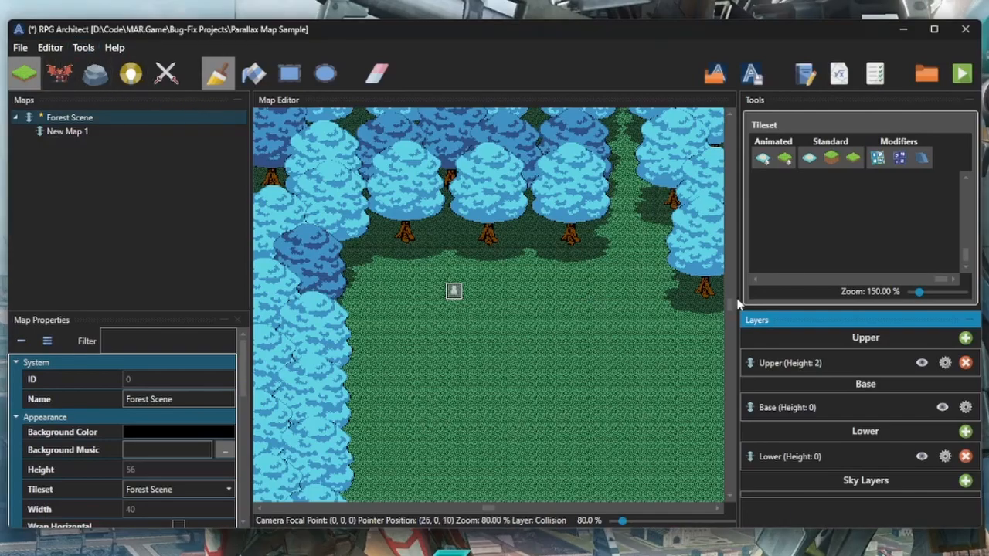
- Save the project and open the database
{"action": "left_click", "coordinate": [20, 48]}
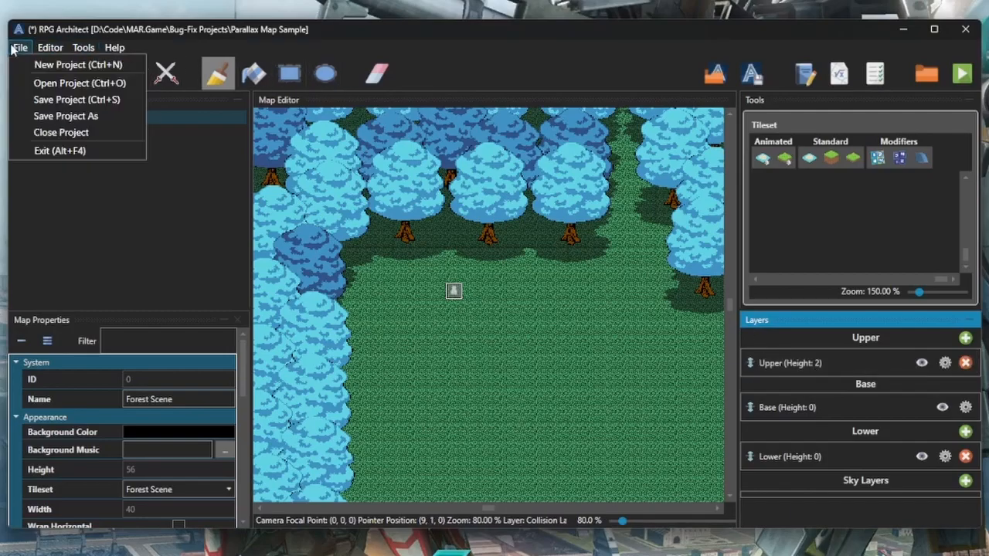
{"action": "left_click", "coordinate": [46, 99]}
{"action": "left_click", "coordinate": [82, 48]}
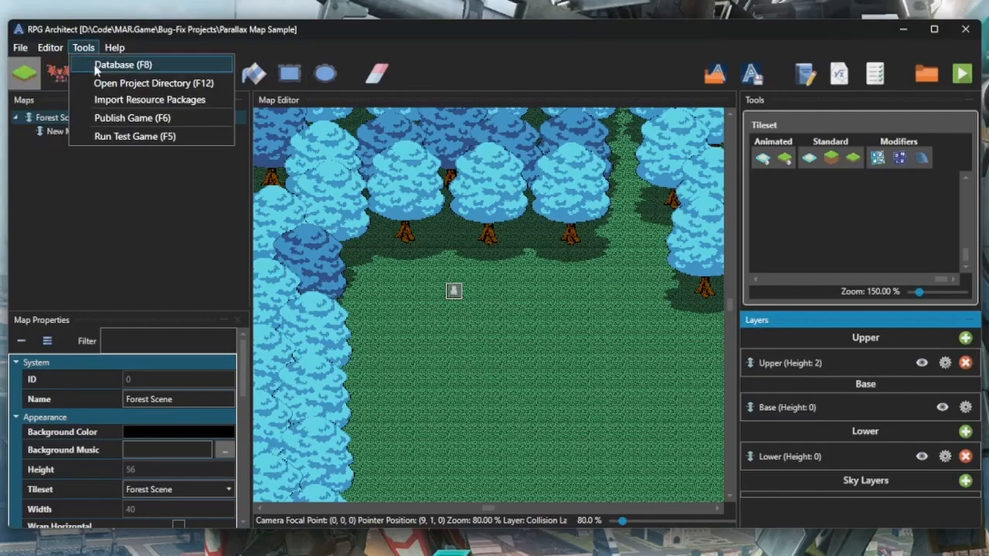
{"action": "left_click", "coordinate": [96, 68]}
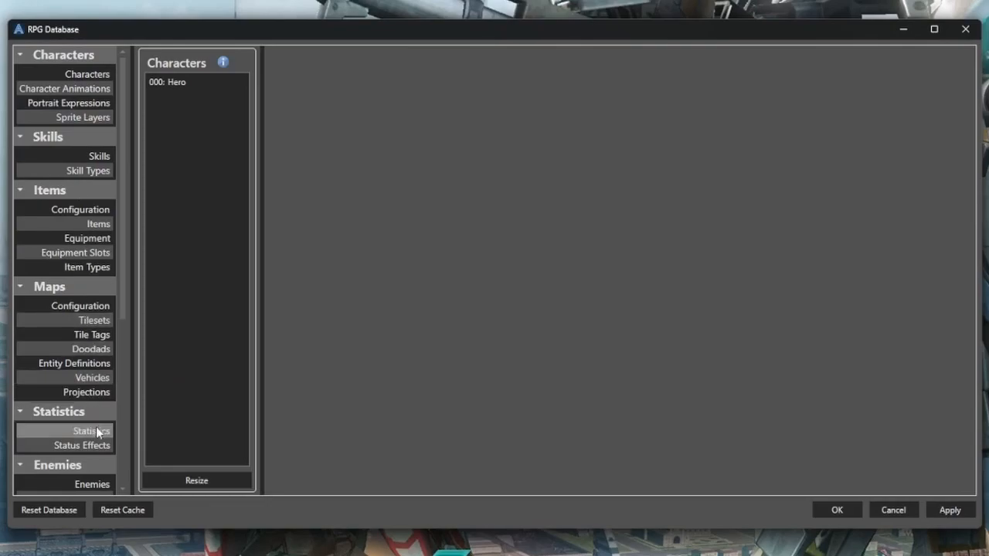
- Open structure tileset 0 of the Forest Scene tileset and check which pictures are available in the Tiles folder
{"action": "left_click", "coordinate": [93, 320]}
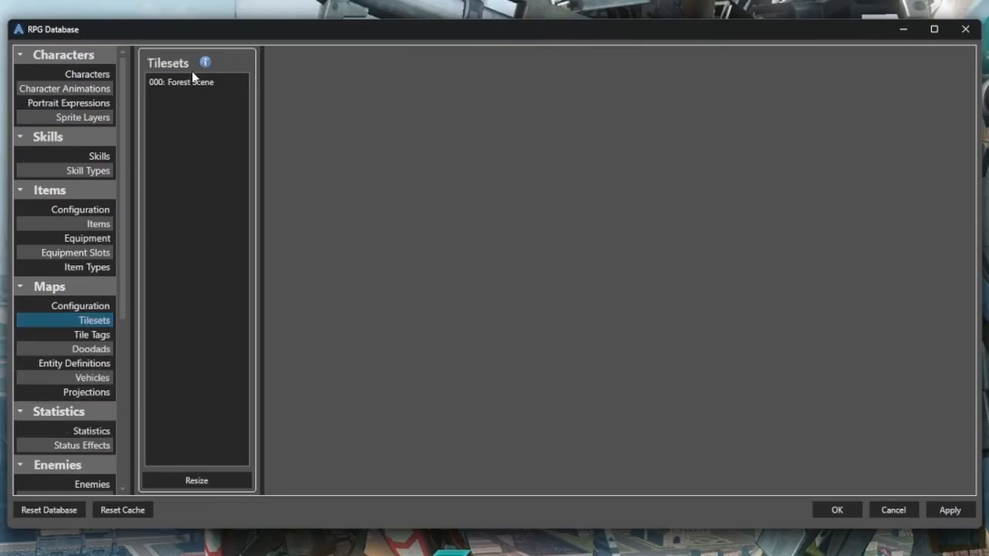
{"action": "left_click", "coordinate": [194, 83]}
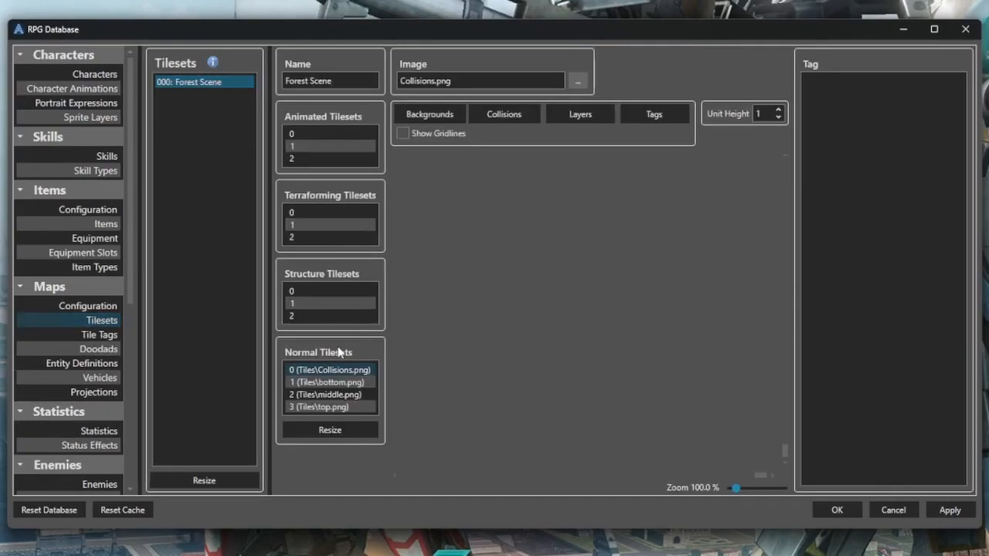
{"action": "left_click", "coordinate": [336, 371]}
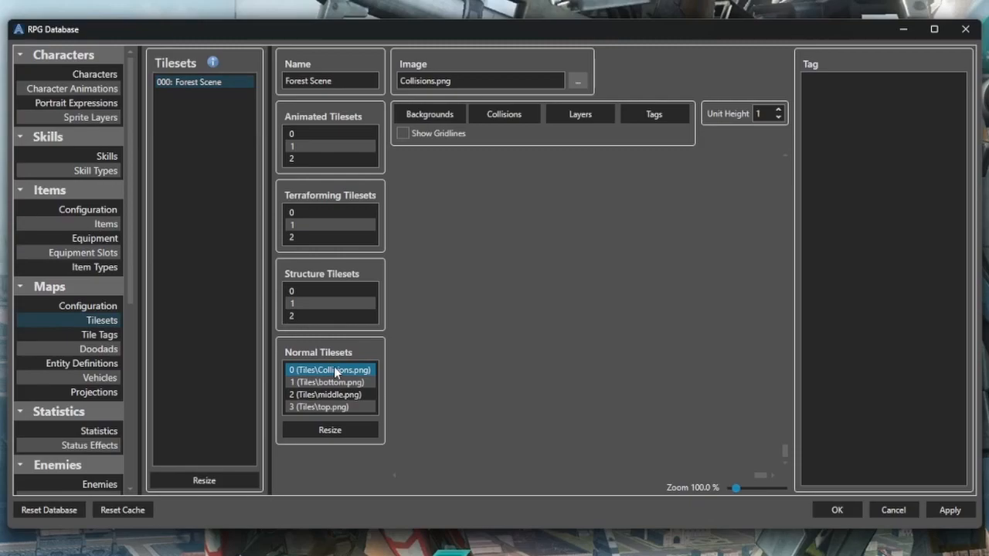
{"action": "left_click", "coordinate": [309, 292]}
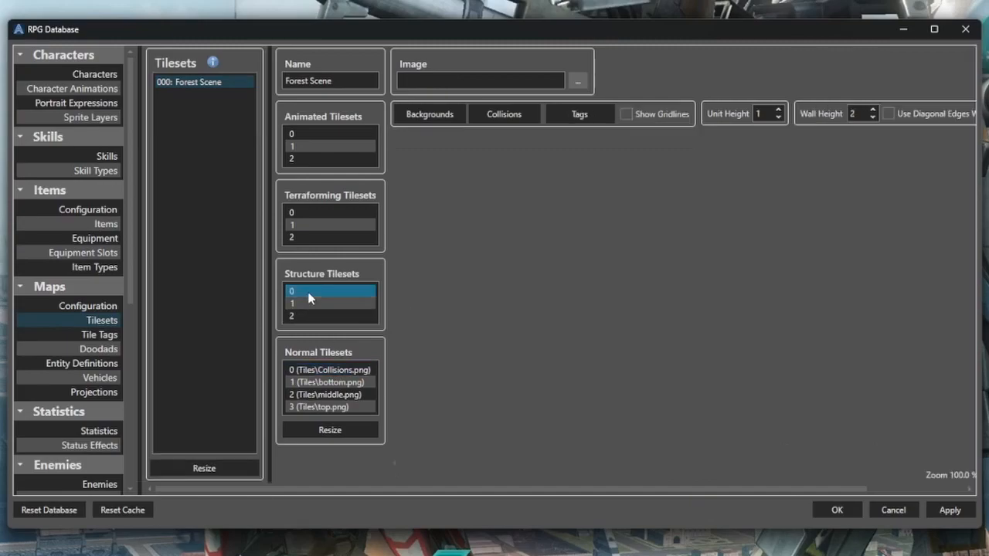
{"action": "left_click", "coordinate": [574, 81]}
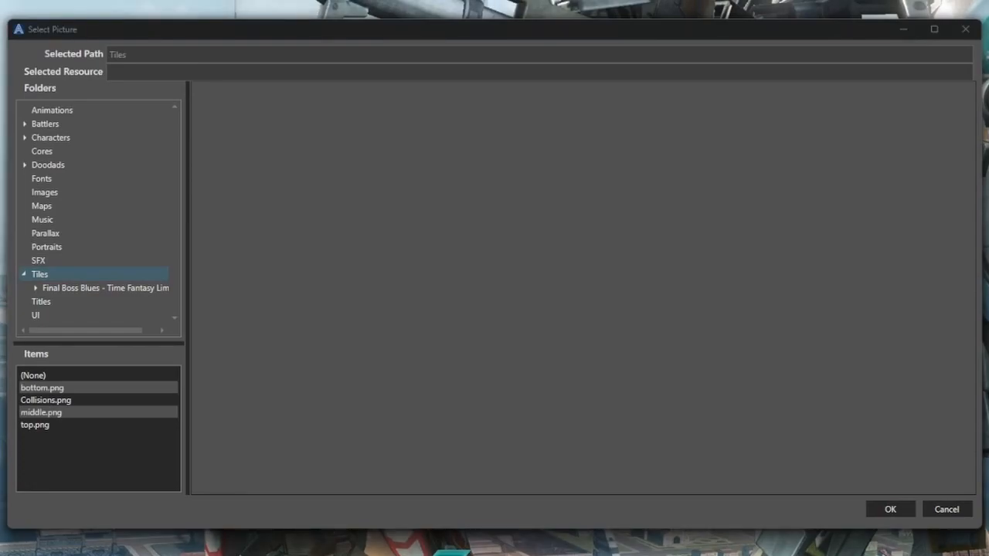
{"action": "left_click", "coordinate": [947, 510]}
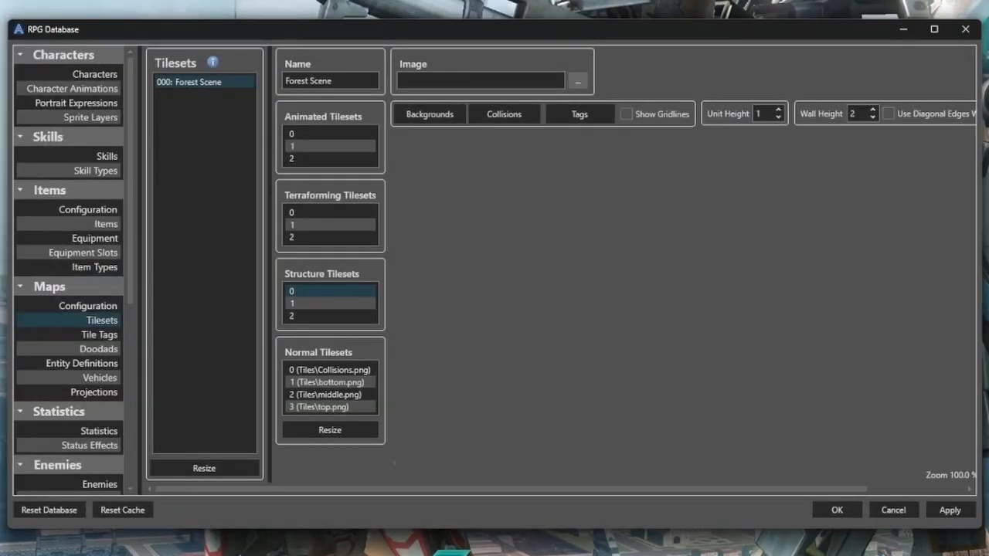
- Switch to paint.net and erase the new image's entire white canvas to transparency using the Magic Wand
{"action": "left_click_drag", "start_coordinate": [0, 9], "coordinate": [594, 15]}
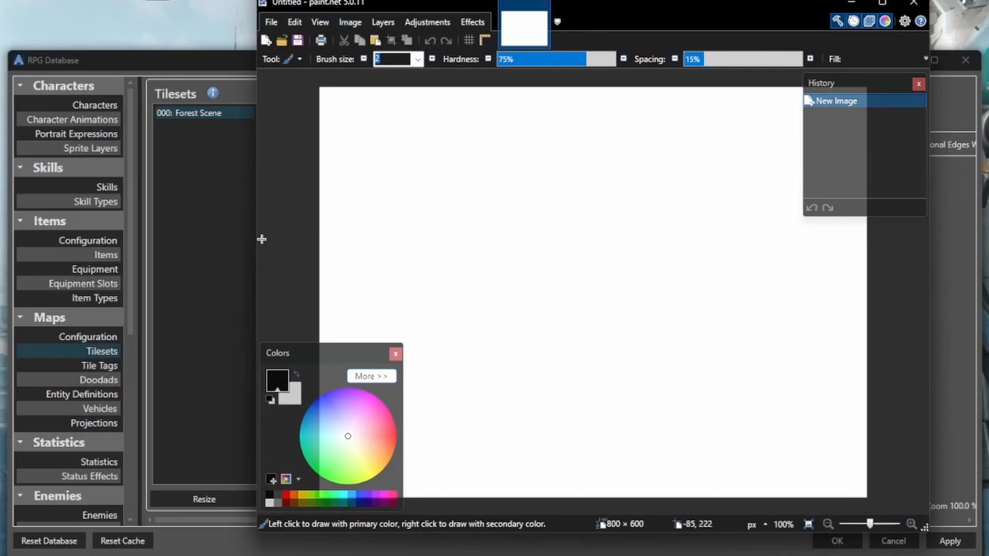
{"action": "key", "text": "s"}
{"action": "left_click", "coordinate": [487, 252]}
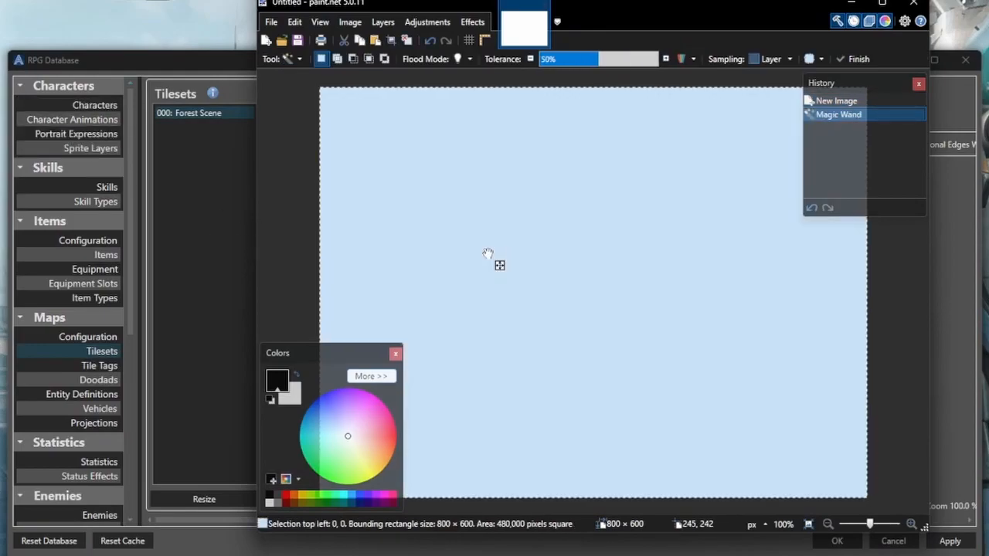
{"action": "key", "text": "Delete"}
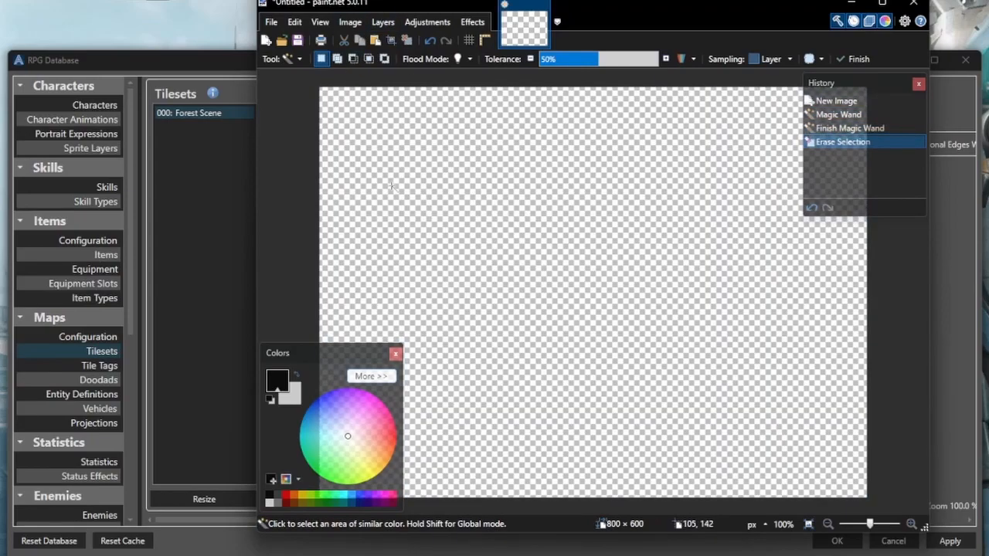
- Resize the transparent image to 64 pixels wide by 128 pixels high
{"action": "left_click", "coordinate": [351, 23]}
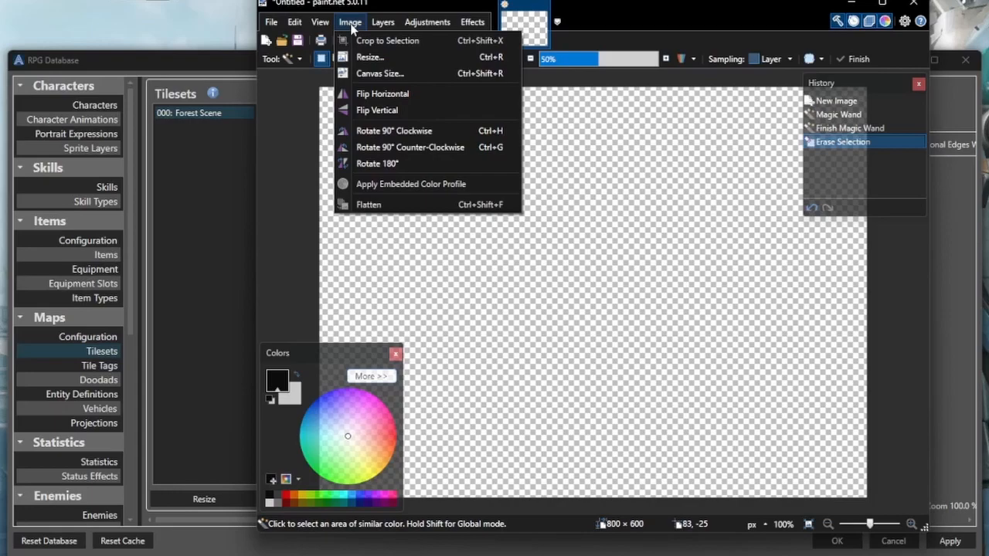
{"action": "left_click", "coordinate": [369, 57]}
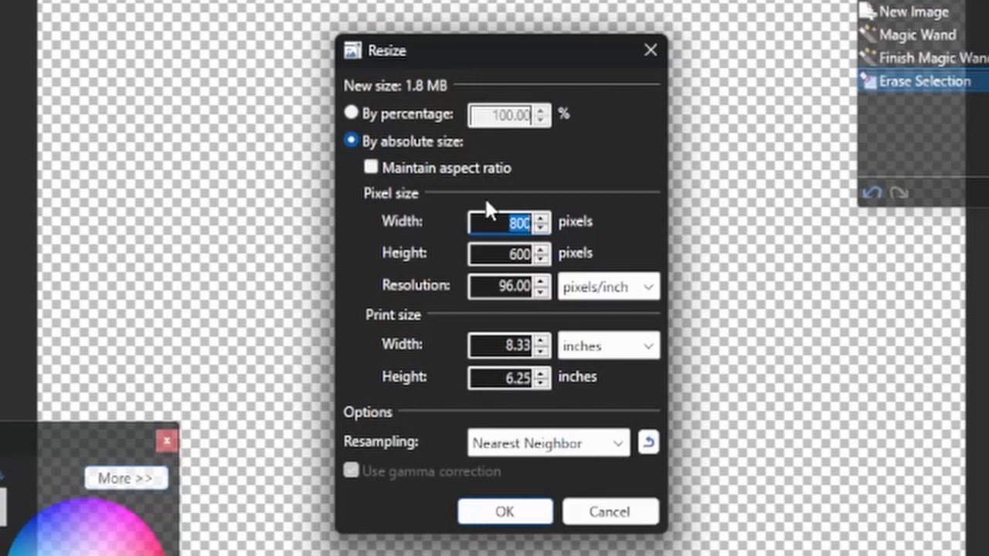
{"action": "type", "text": "64"}
{"action": "key", "text": "Tab"}
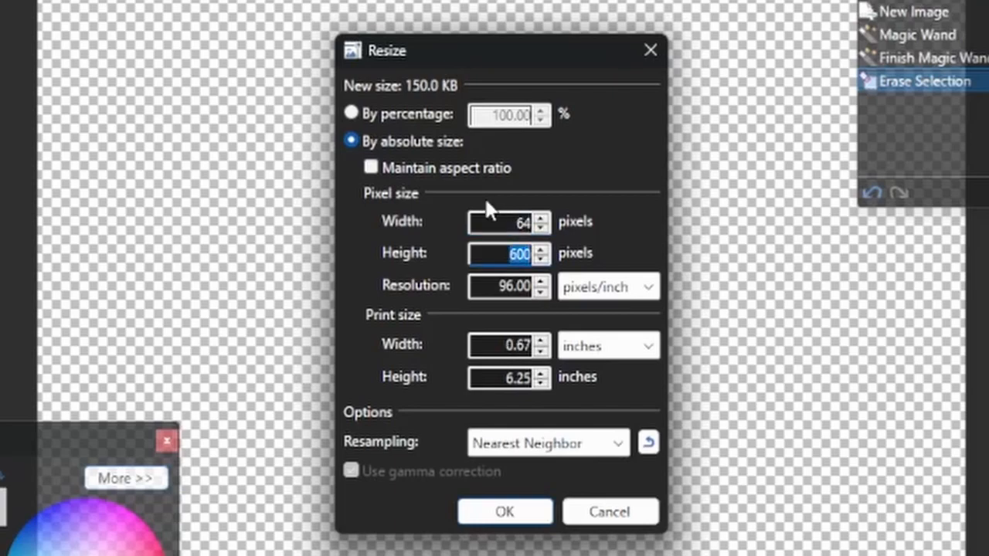
{"action": "type", "text": "128"}
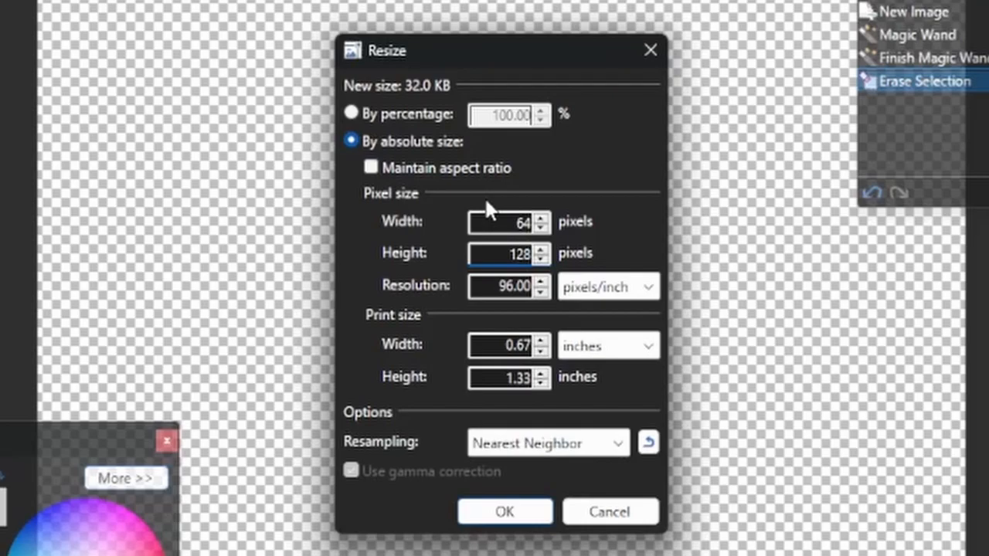
{"action": "key", "text": "Return"}
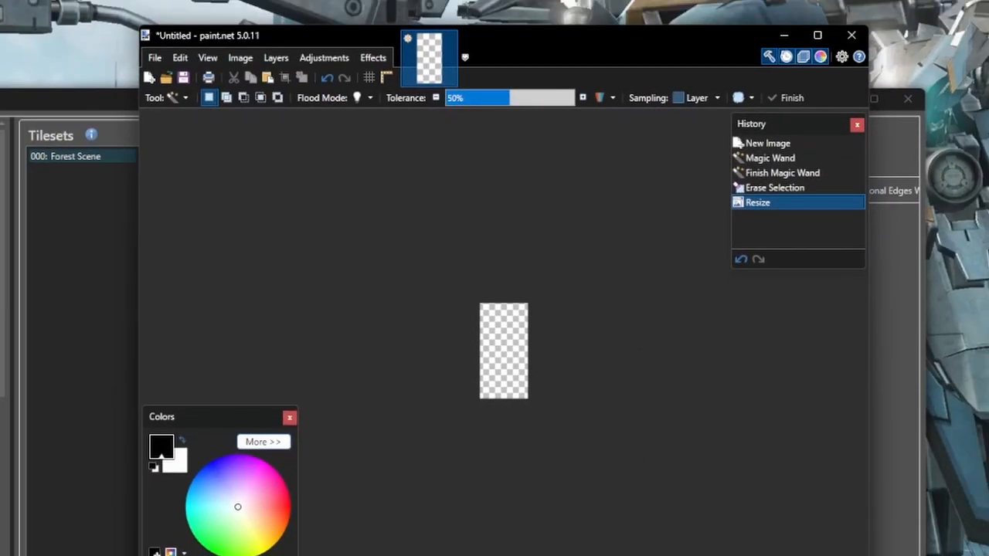
- Save the image as Collision-Structure.png in the project's Tiles folder with the default PNG settings, and close paint.net
{"action": "key", "text": "ctrl+s"}
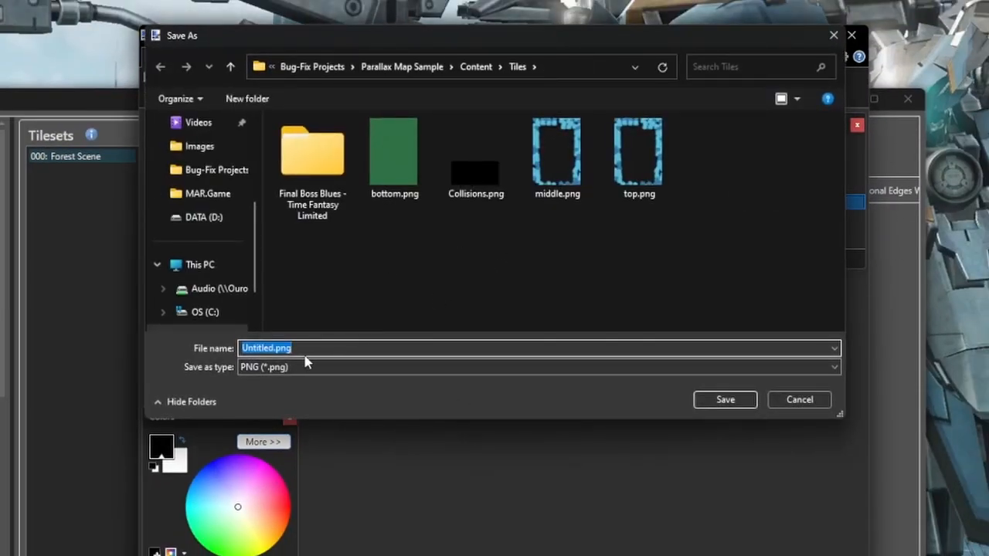
{"action": "type", "text": "Colliiso"}
{"action": "key", "text": "BackSpace"}
{"action": "key", "text": "BackSpace"}
{"action": "type", "text": "sion-Structure"}
{"action": "key", "text": "Return"}
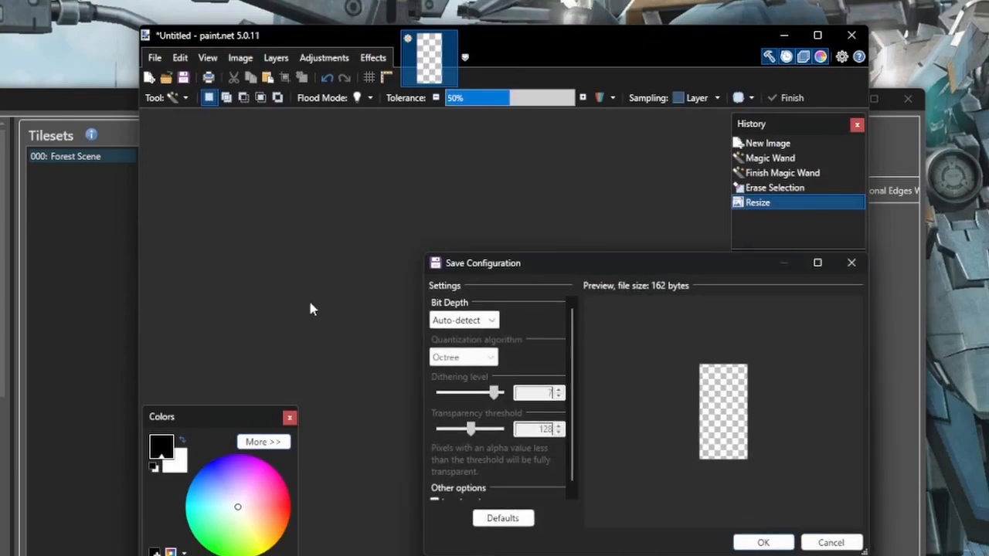
{"action": "left_click", "coordinate": [761, 542]}
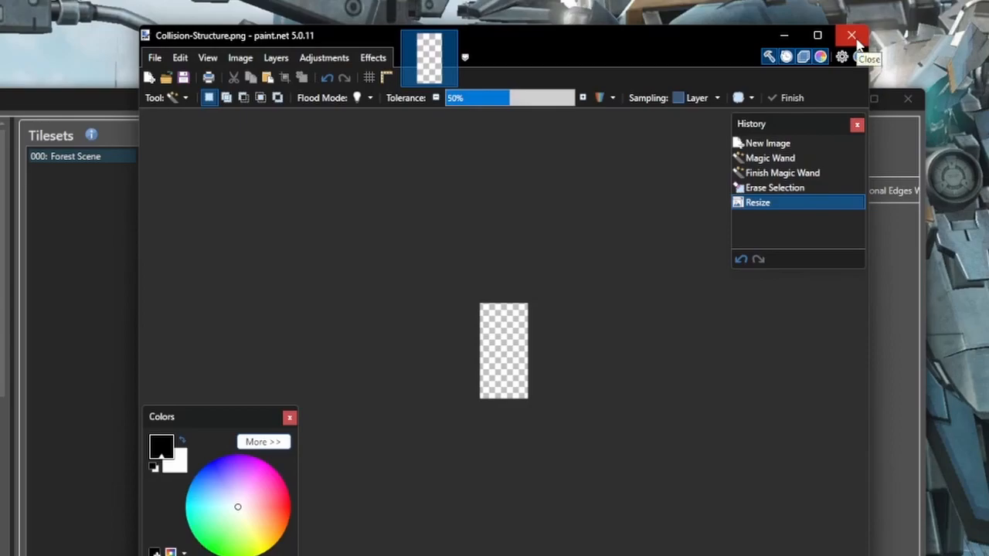
{"action": "left_click", "coordinate": [856, 40]}
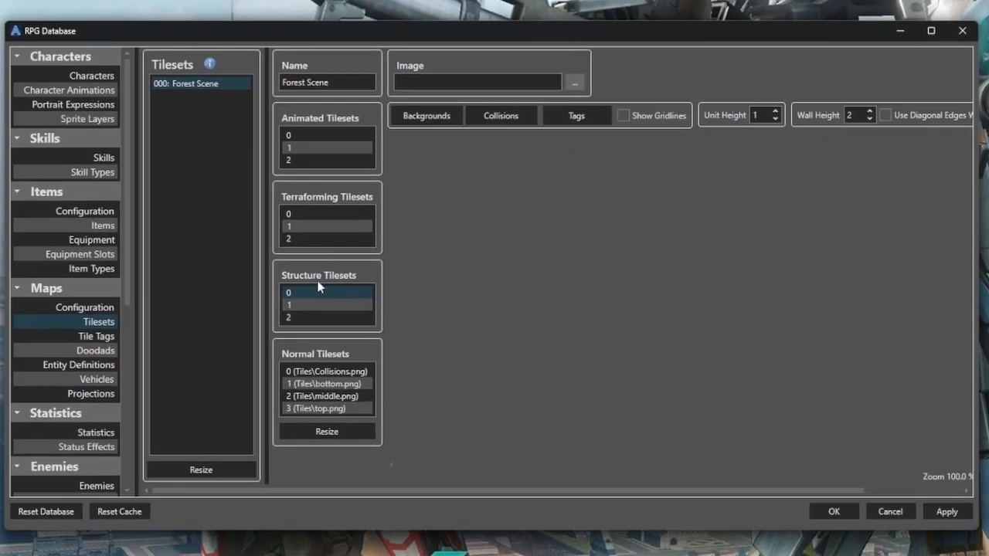
- Assign Collision-Structure.png as the image of structure tileset 0 and lower its wall height
{"action": "left_click", "coordinate": [574, 82]}
{"action": "left_click", "coordinate": [78, 402]}
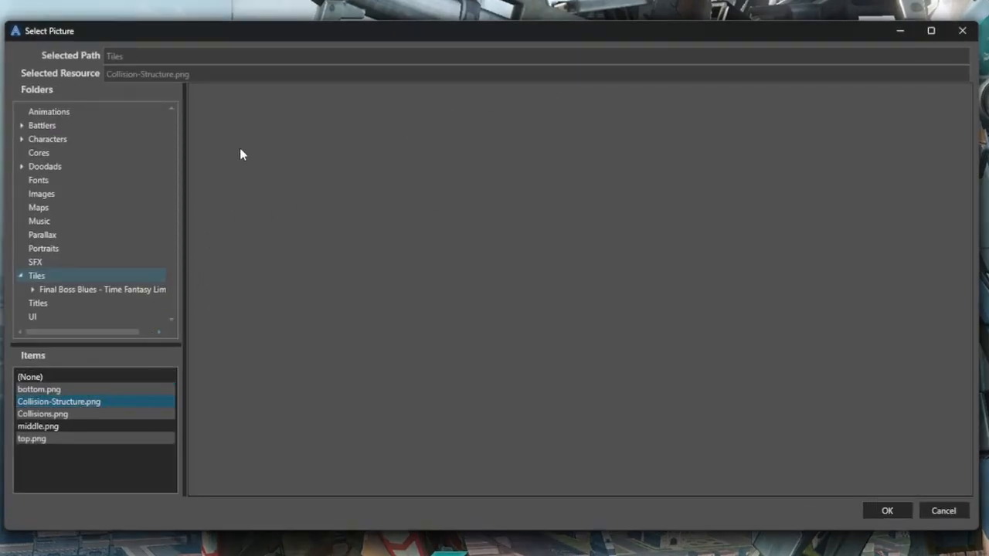
{"action": "left_click", "coordinate": [888, 513]}
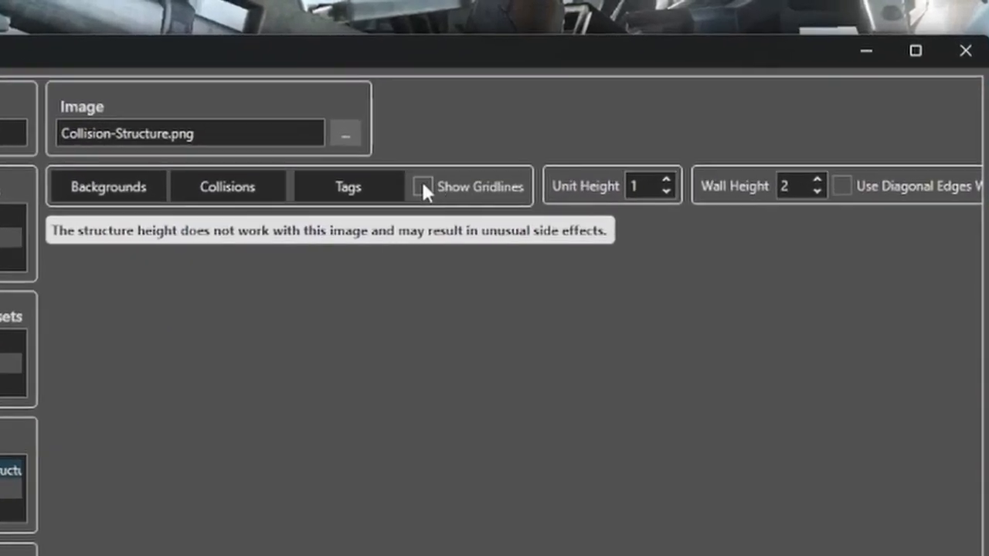
{"action": "left_click_drag", "start_coordinate": [987, 150], "coordinate": [988, 169]}
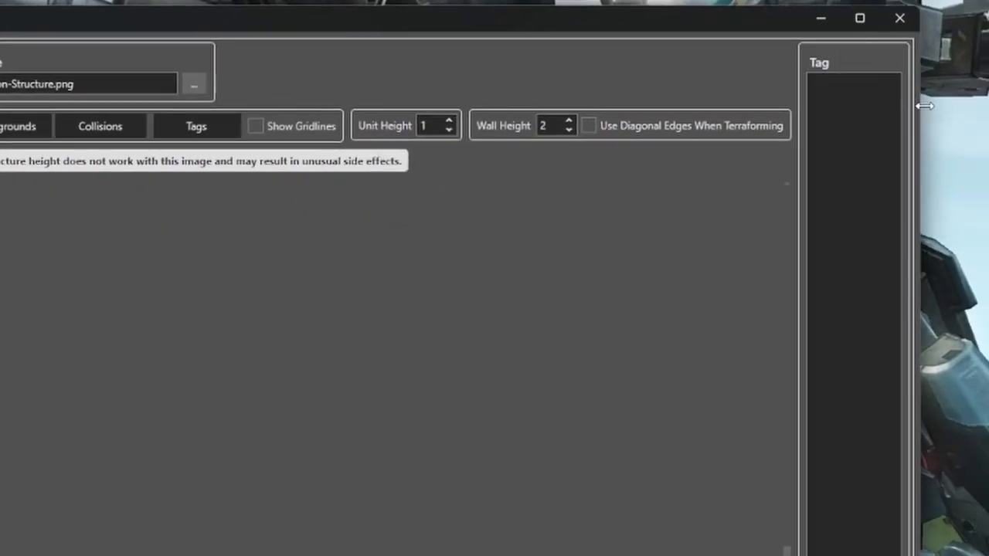
{"action": "left_click", "coordinate": [573, 131]}
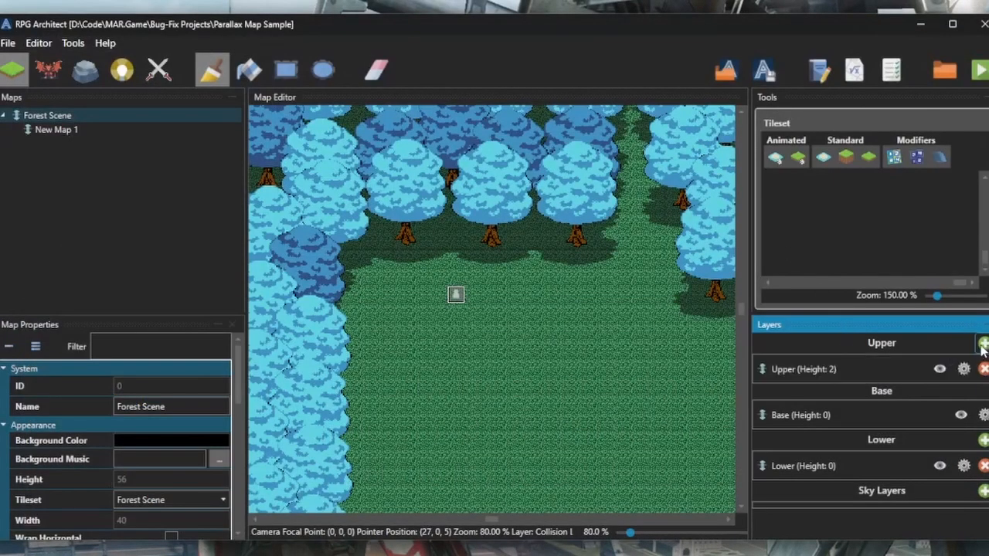
- Add a new Upper layer named Layer with base height 0 and default properties, and select it for editing
{"action": "left_click", "coordinate": [983, 344]}
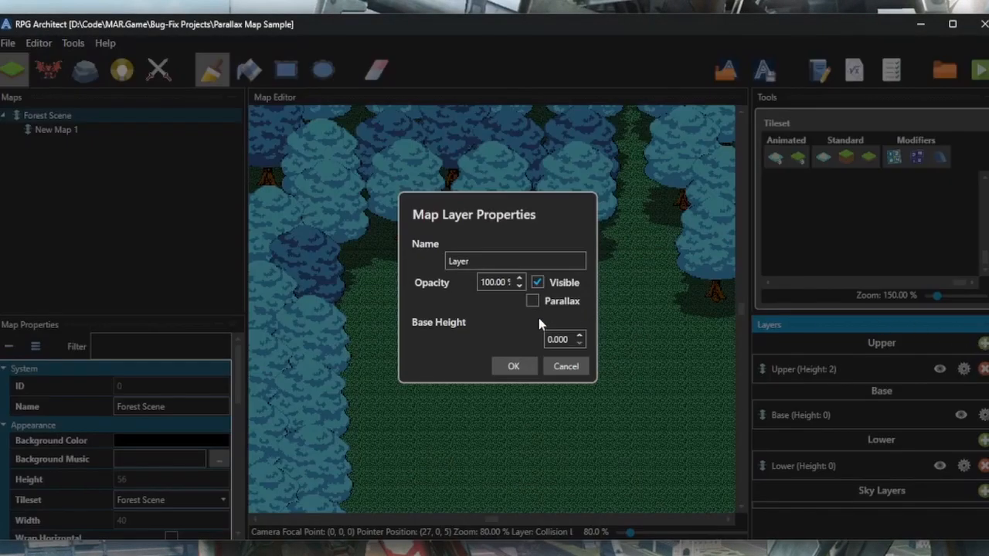
{"action": "left_click", "coordinate": [515, 366]}
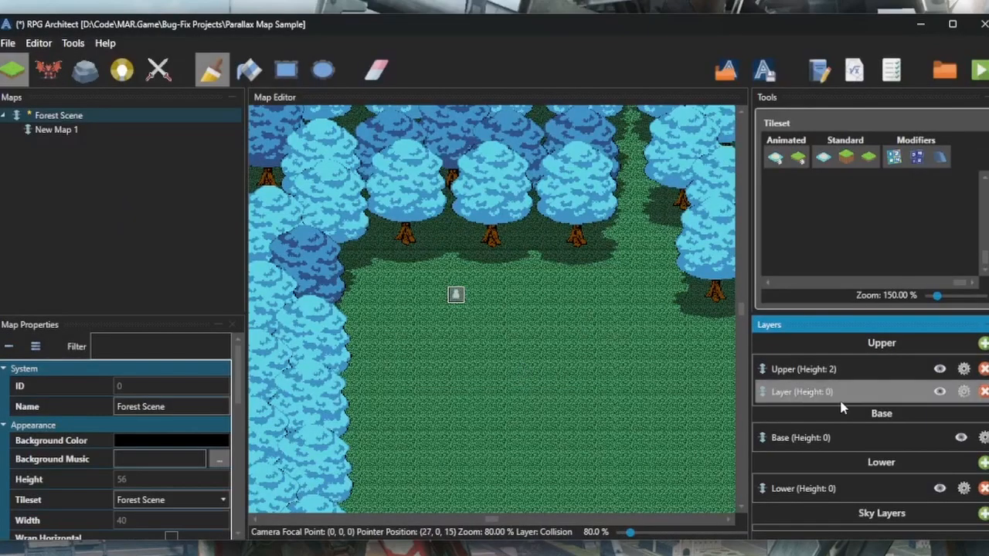
{"action": "left_click", "coordinate": [869, 395]}
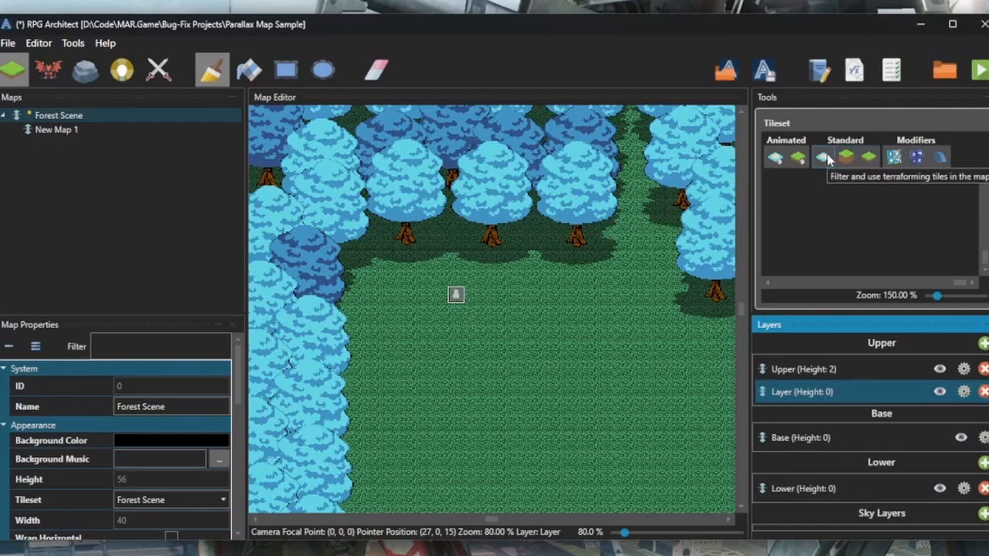
- Choose the structure tiles, turn on Layer Assist Mode, and switch to New Map 1
{"action": "left_click", "coordinate": [846, 157]}
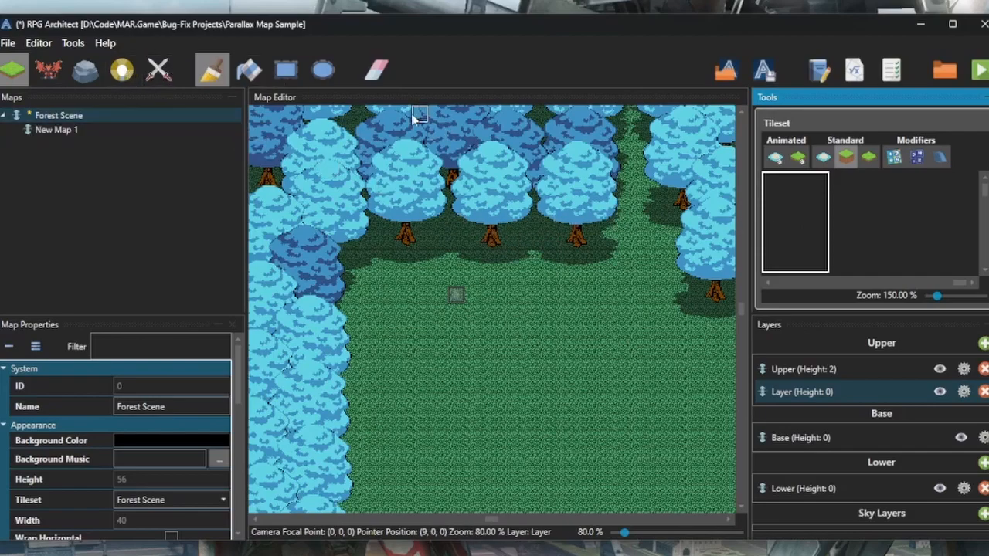
{"action": "left_click", "coordinate": [39, 43]}
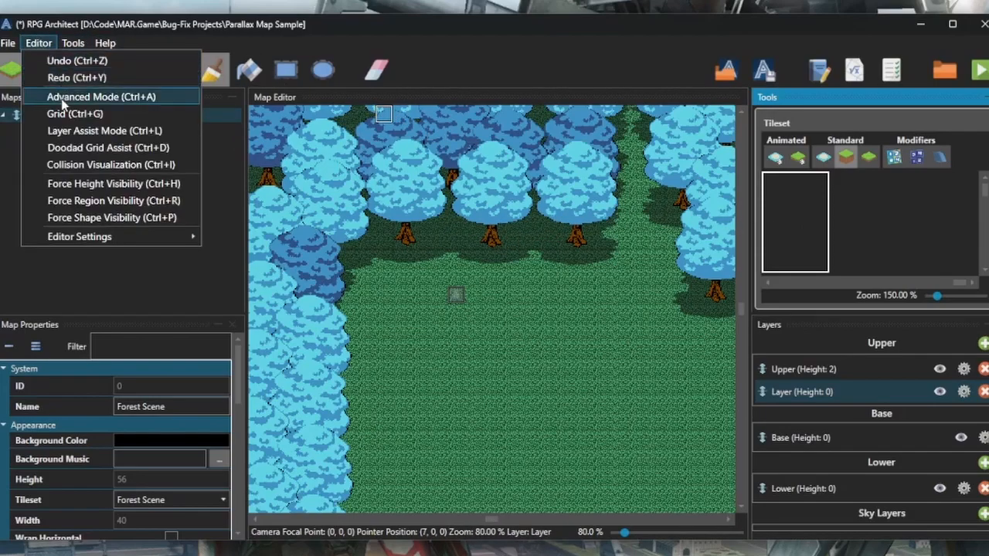
{"action": "left_click", "coordinate": [70, 130]}
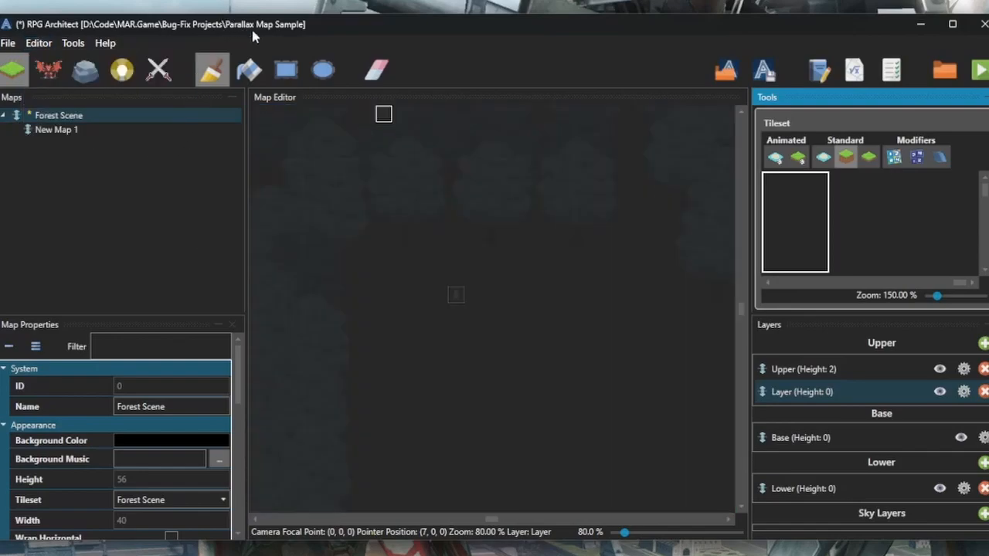
{"action": "left_click", "coordinate": [108, 133]}
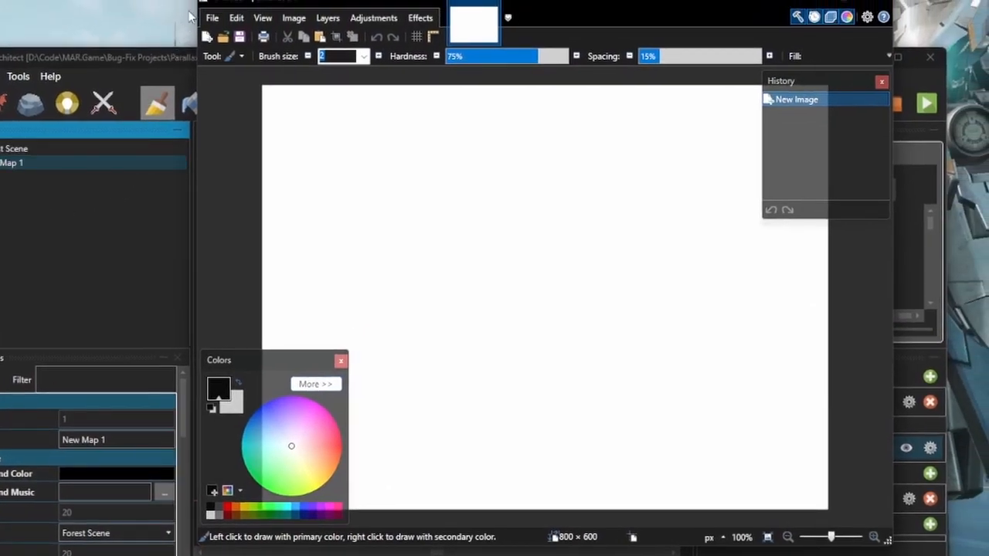
- Open the 64 × 128 transparent collision image in paint.net and flood-fill the whole canvas with solid red
{"action": "left_click", "coordinate": [212, 17]}
{"action": "mouse_move", "coordinate": [273, 74]}
{"action": "left_click", "coordinate": [431, 83]}
{"action": "scroll", "coordinate": [585, 341], "scroll_direction": "up", "scroll_amount": 4, "text": "ctrl"}
{"action": "left_click", "coordinate": [332, 434]}
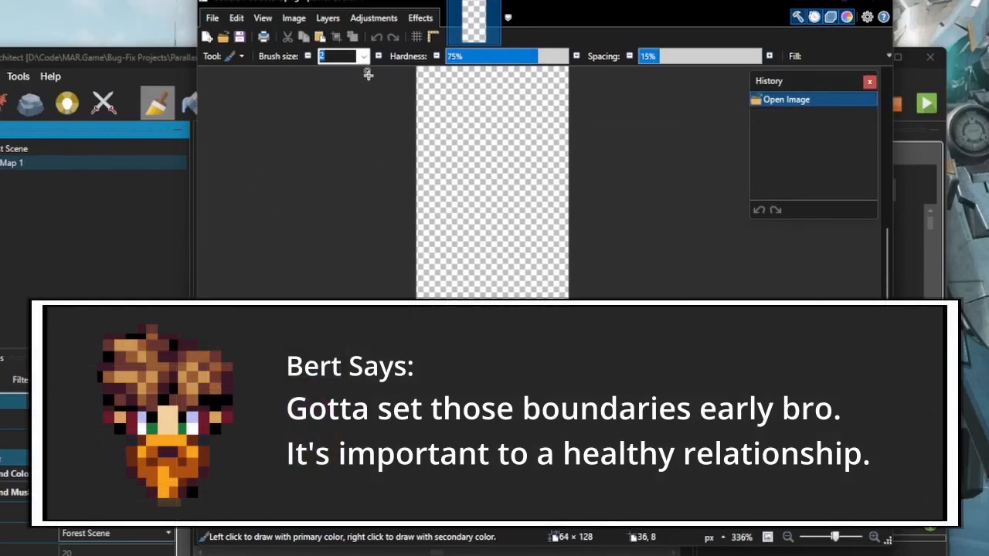
{"action": "key", "text": "f"}
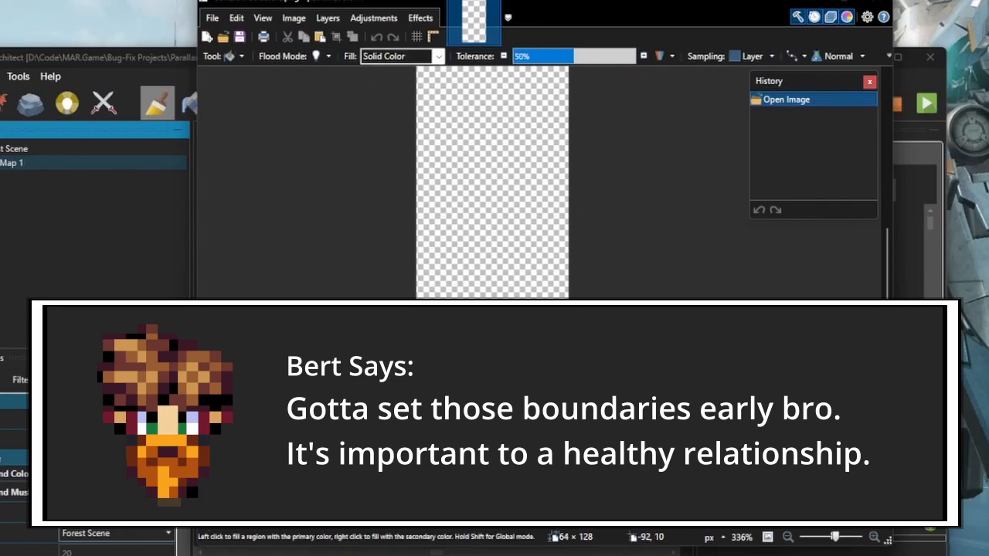
{"action": "left_click", "coordinate": [474, 200]}
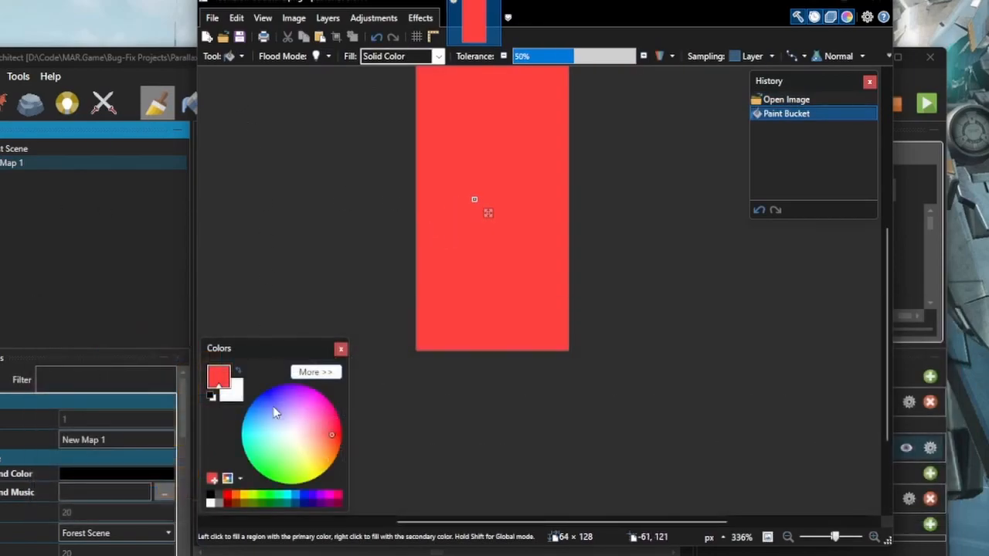
- Lower the red fill's opacity to 143, save the image with the default PNG settings, and return to RPG Architect
{"action": "left_click", "coordinate": [315, 372]}
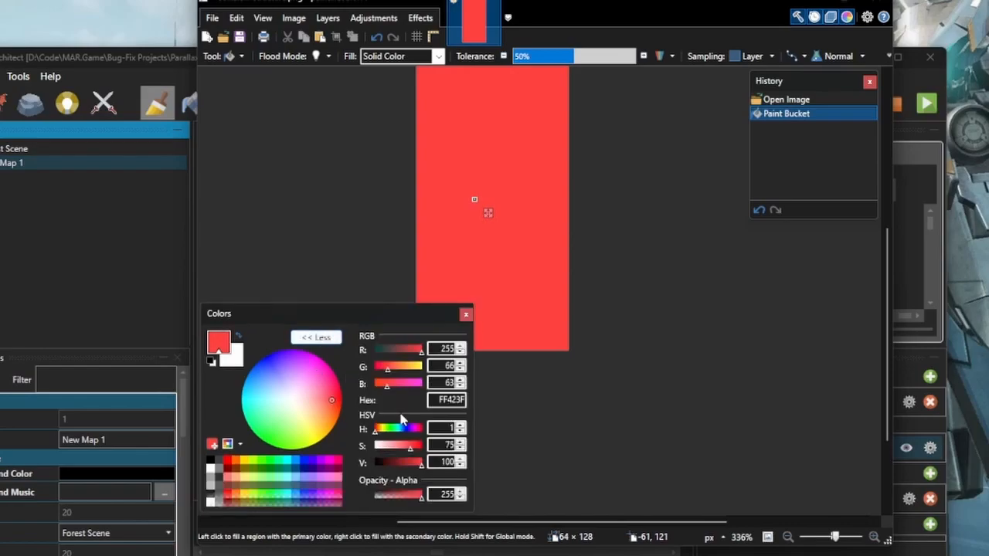
{"action": "left_click_drag", "start_coordinate": [421, 502], "coordinate": [401, 503]}
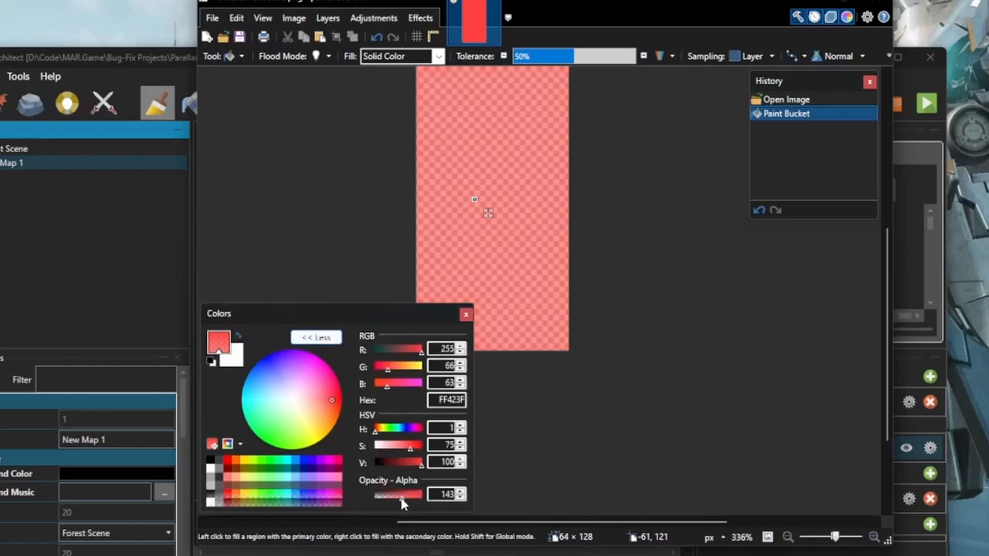
{"action": "left_click", "coordinate": [466, 316]}
{"action": "key", "text": "ctrl+s"}
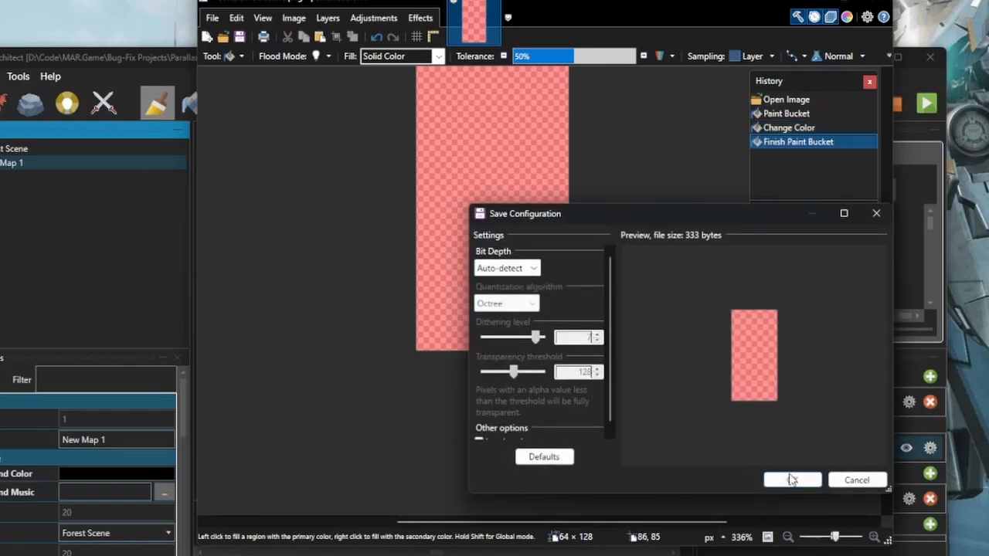
{"action": "left_click", "coordinate": [791, 480]}
{"action": "key", "text": "alt+Tab"}
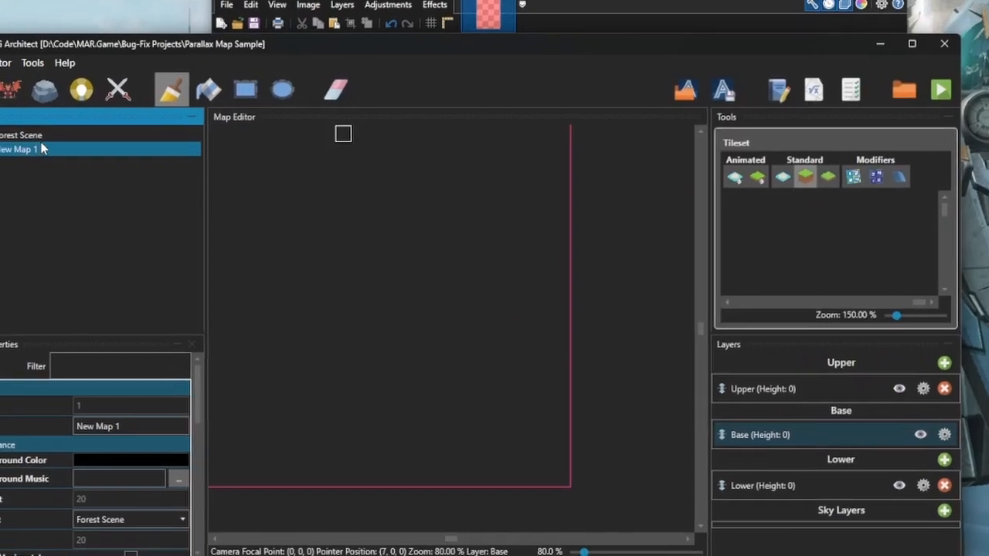
- Open the Forest Scene map, make Layer active, and pick the red structure tile for painting
{"action": "left_click", "coordinate": [39, 137]}
{"action": "left_click", "coordinate": [781, 248]}
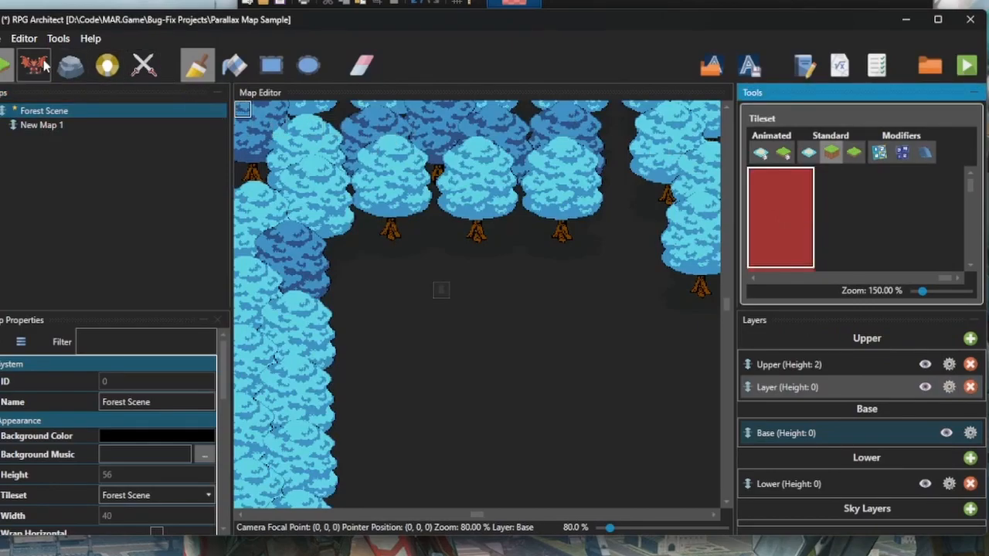
{"action": "left_click", "coordinate": [795, 387]}
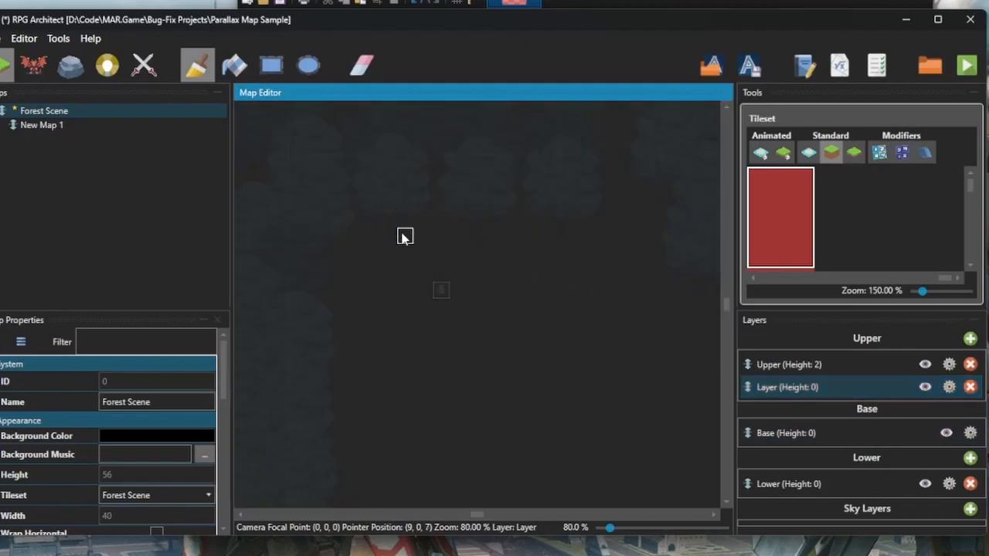
{"action": "left_click", "coordinate": [779, 216]}
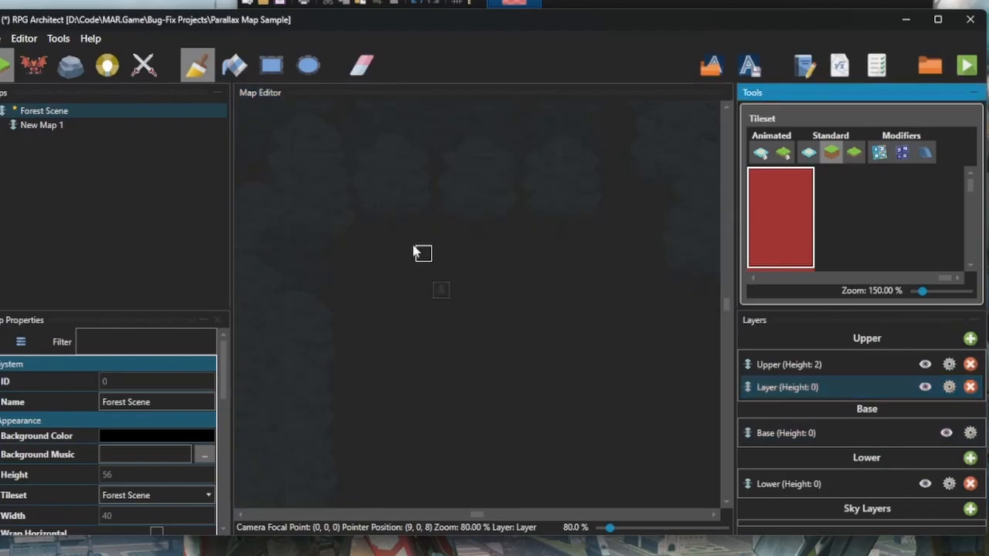
- Cover the upper rows of trees and their trunks with red collision tiles, filling the remaining gaps with the rectangle tool
{"action": "left_click", "coordinate": [423, 254]}
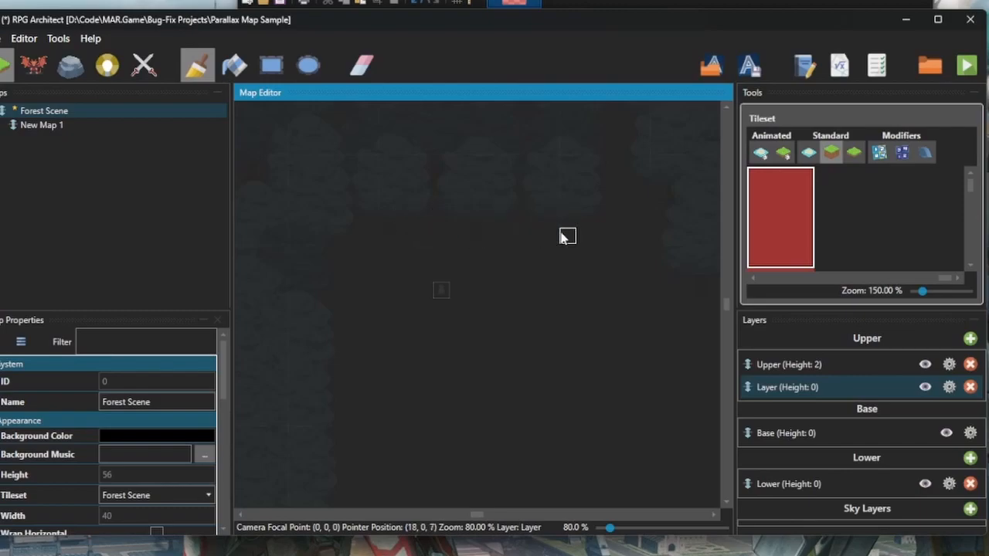
{"action": "left_click", "coordinate": [271, 67]}
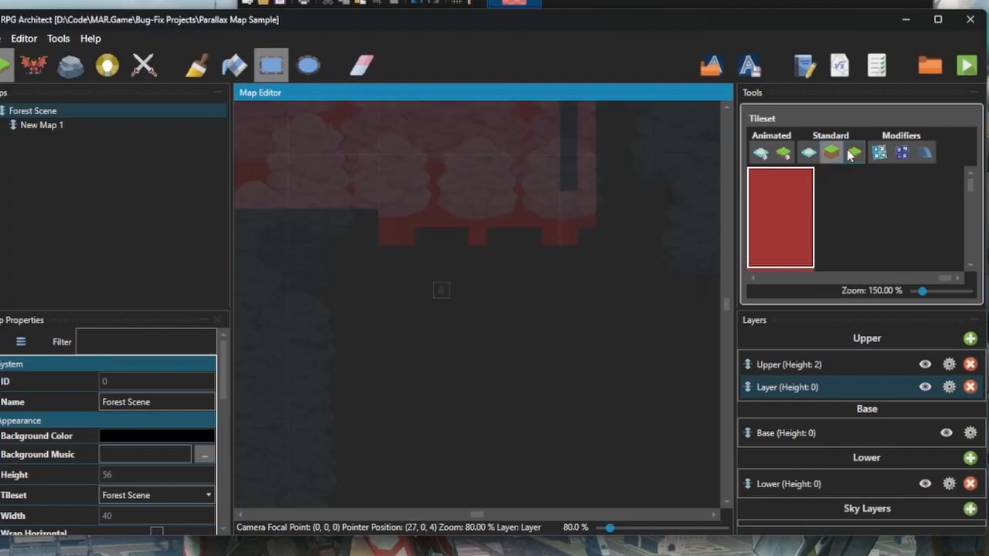
{"action": "left_click_drag", "start_coordinate": [568, 182], "coordinate": [551, 108]}
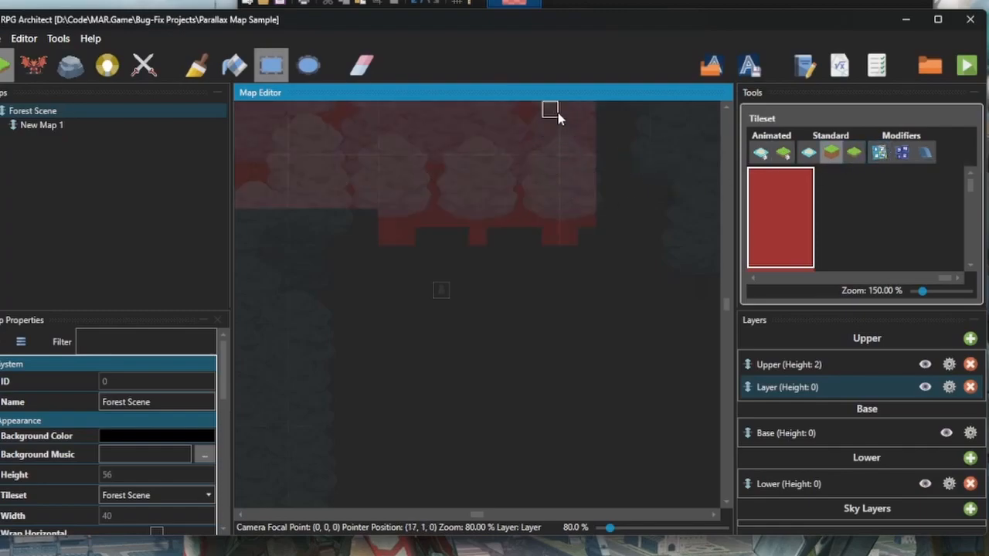
{"action": "left_click", "coordinate": [365, 226]}
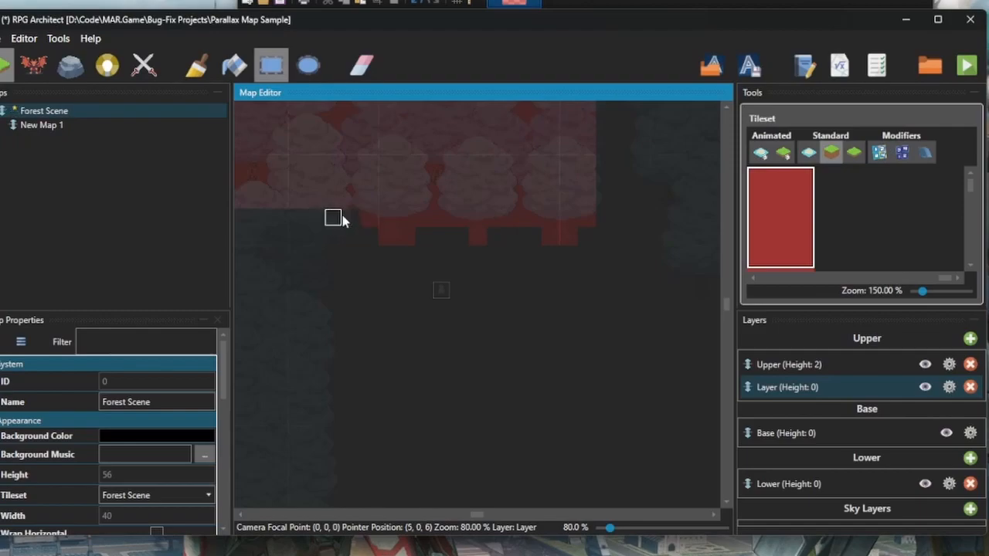
- Fill the vertical tree column along the map's west side with a rectangle of collision tiles, and save the project
{"action": "left_click", "coordinate": [340, 219]}
{"action": "mouse_move", "coordinate": [314, 218]}
{"action": "left_mouse_down"}
{"action": "mouse_move", "coordinate": [243, 415]}
{"action": "mouse_move", "coordinate": [215, 545]}
{"action": "left_mouse_up"}
{"action": "key", "text": "ctrl+s"}
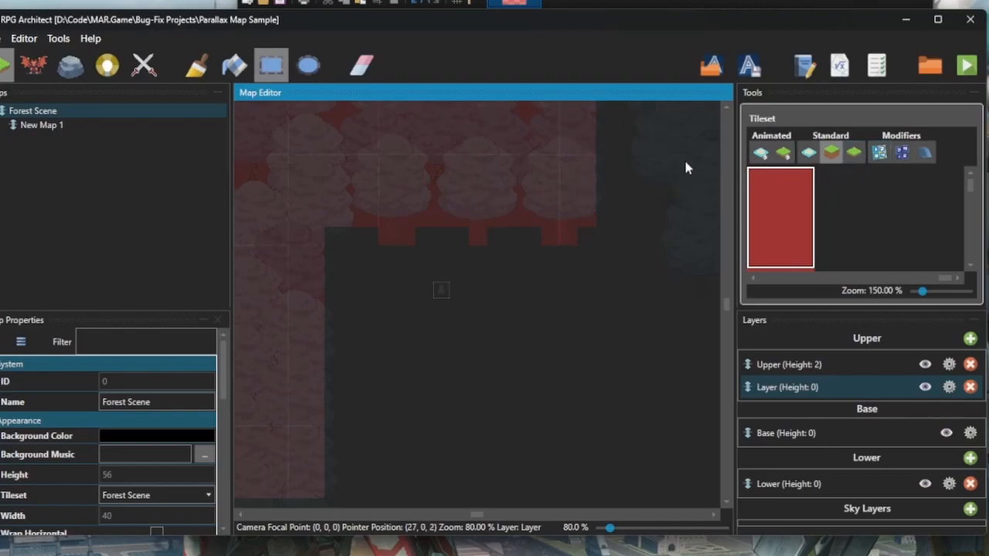
- Erase the two collision tiles in the gaps between the lower row's three tree trunks, and save the project
{"action": "left_click", "coordinate": [441, 217]}
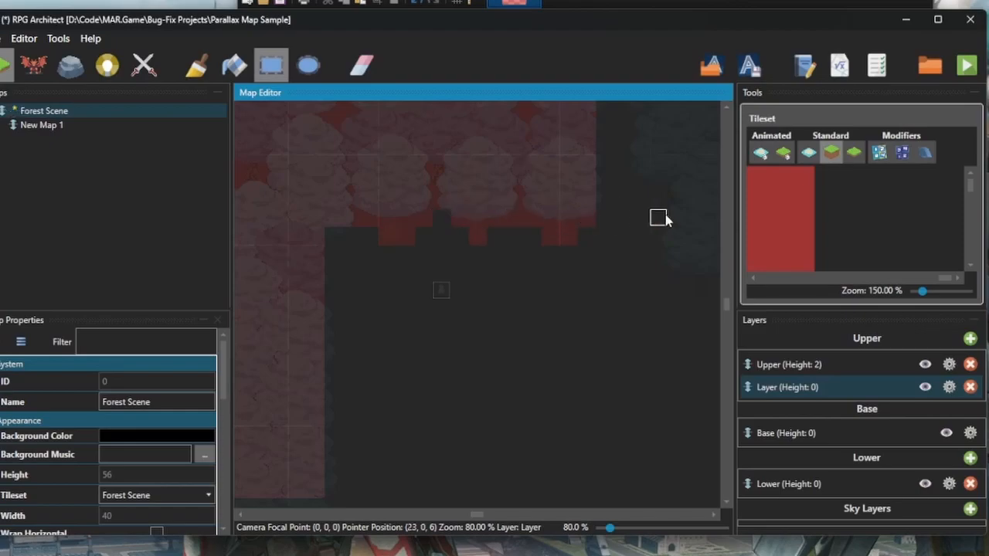
{"action": "left_click", "coordinate": [514, 219]}
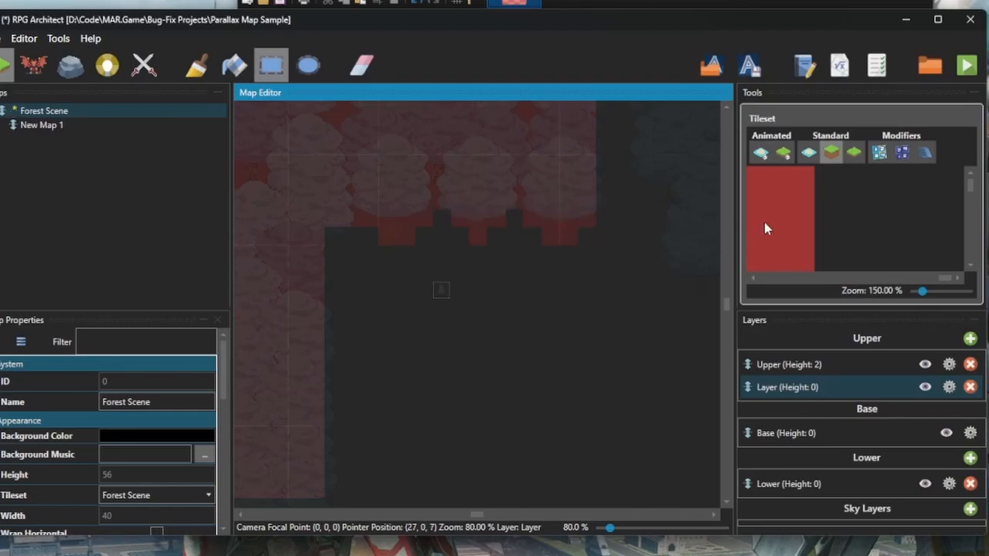
{"action": "key", "text": "ctrl+s"}
- Toggle Force Height Visibility and Force Shape Visibility for the map editor
{"action": "left_click", "coordinate": [34, 38]}
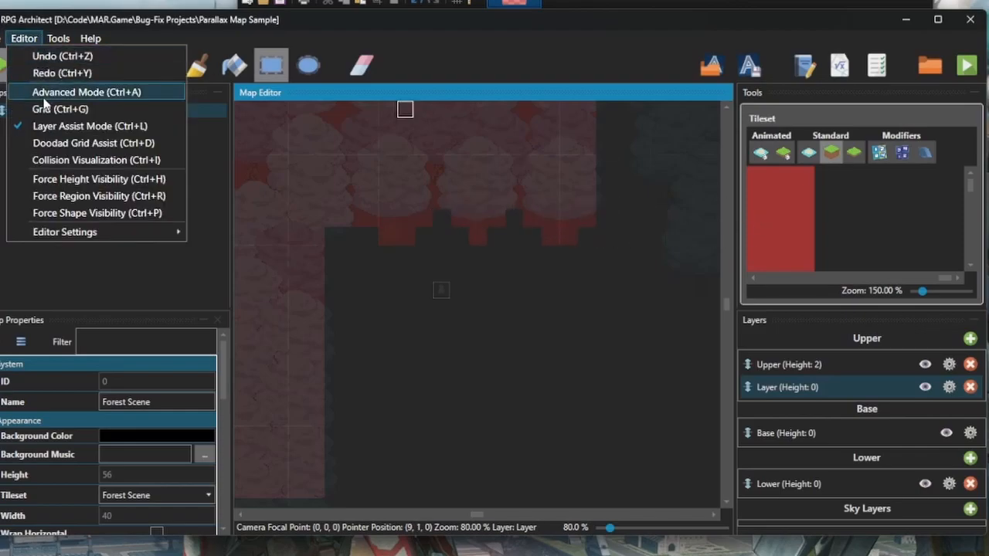
{"action": "left_click", "coordinate": [71, 178]}
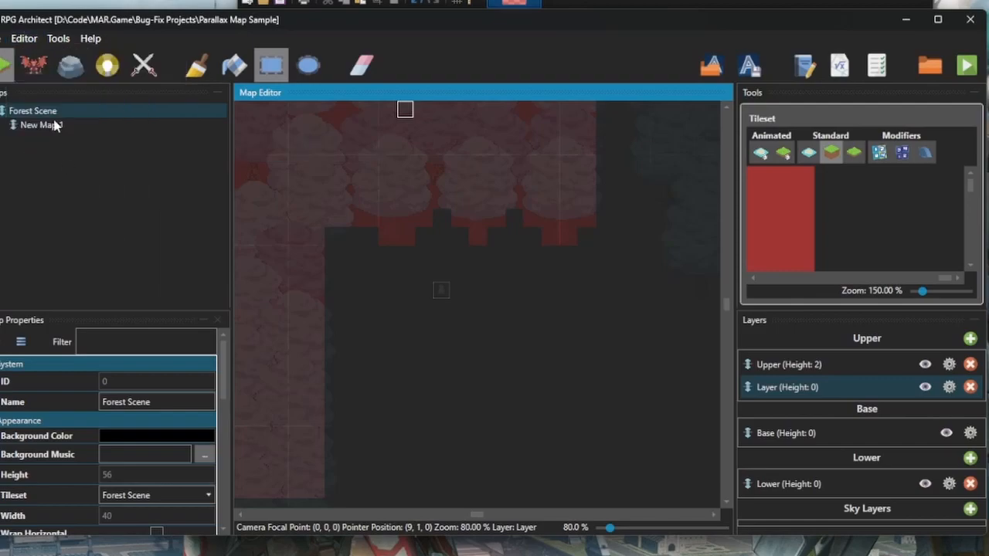
{"action": "left_click", "coordinate": [23, 38]}
{"action": "left_click", "coordinate": [59, 212]}
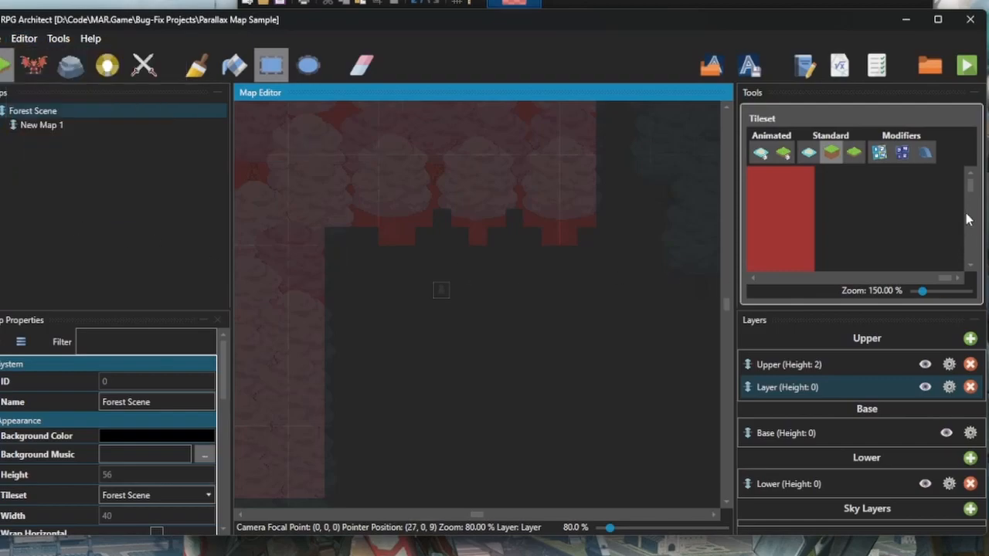
- Show the region modifiers and rename the Upper layer called Layer to Collision Layer
{"action": "left_click", "coordinate": [904, 153]}
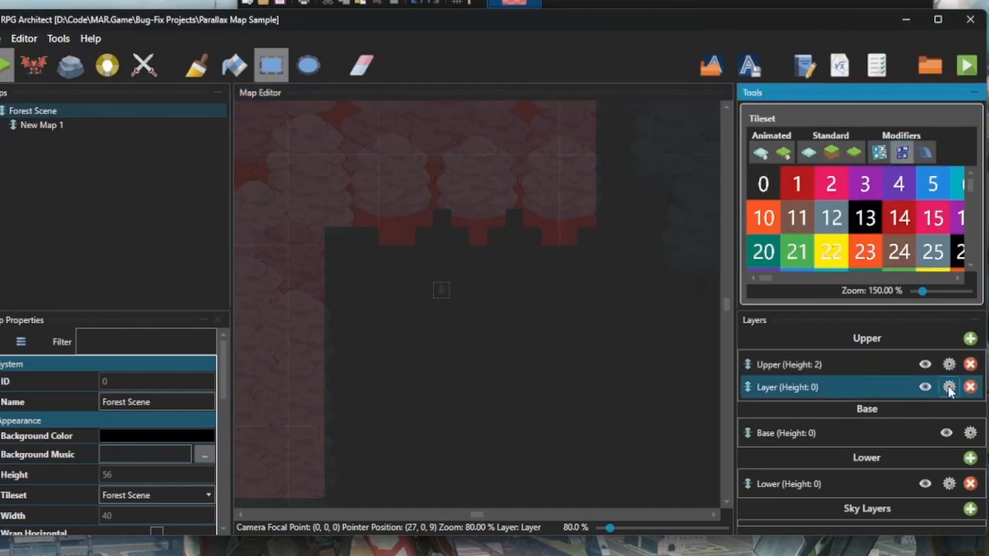
{"action": "left_click", "coordinate": [948, 387]}
{"action": "type", "text": "Collision"}
{"action": "key", "text": "Return"}
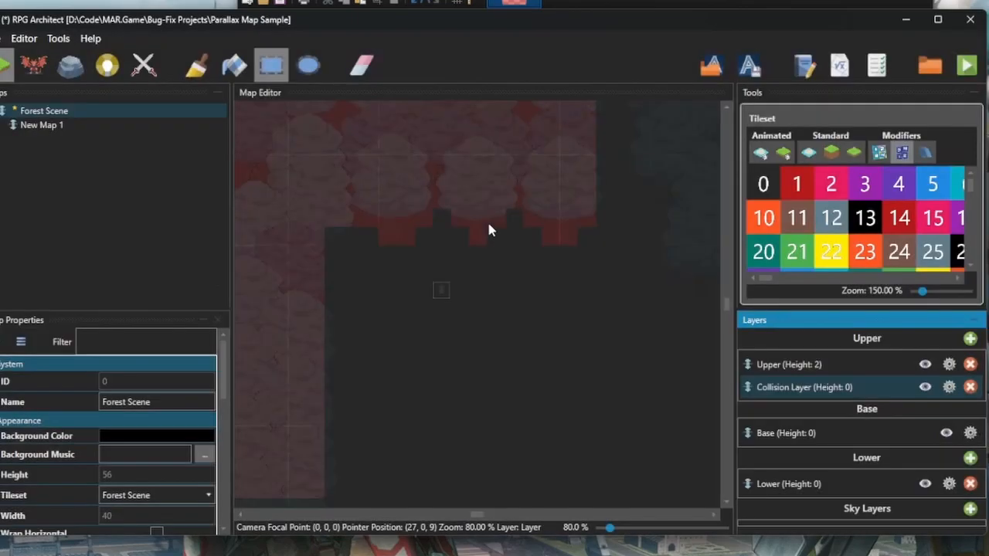
- Try painting region 1 onto the collision tiles around the easternmost red-covered trunk
{"action": "left_click", "coordinate": [799, 185]}
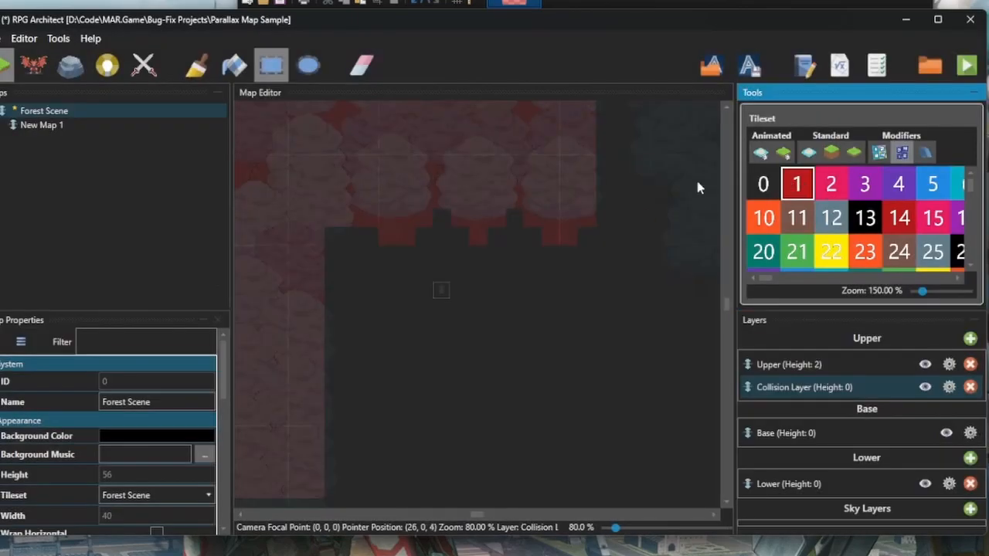
{"action": "left_click", "coordinate": [560, 236]}
{"action": "left_click_drag", "start_coordinate": [559, 215], "coordinate": [559, 216]}
{"action": "right_click", "coordinate": [560, 195]}
- Pick the northwest edge shape and apply it to two collision tiles on the southeast side of the easternmost red-covered tree
{"action": "left_click", "coordinate": [925, 152]}
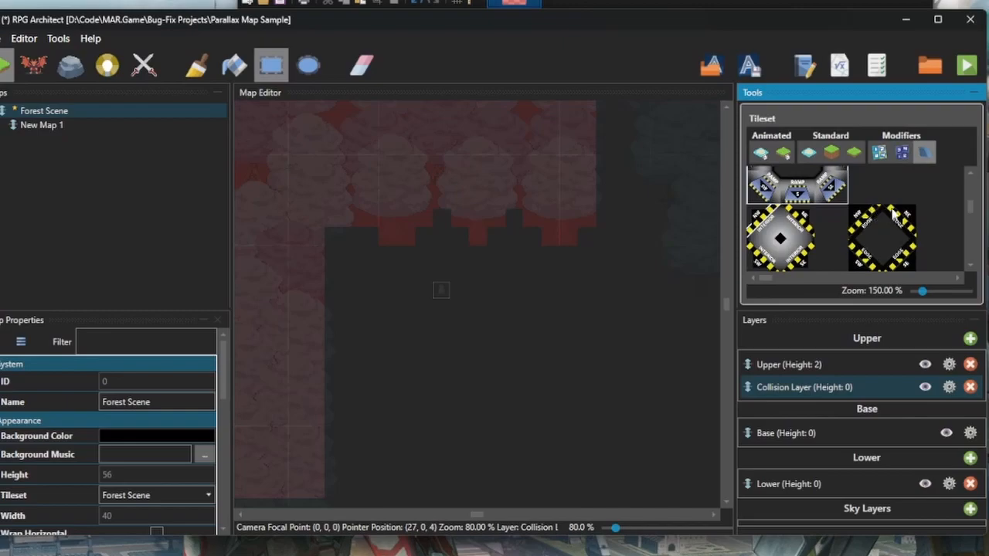
{"action": "left_click", "coordinate": [865, 222]}
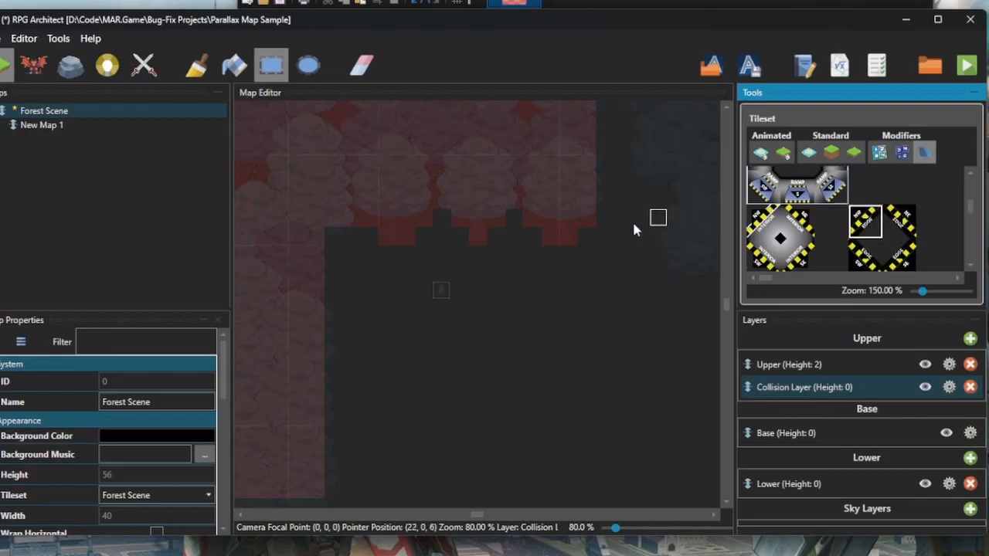
{"action": "left_click", "coordinate": [569, 235]}
{"action": "left_click", "coordinate": [581, 217]}
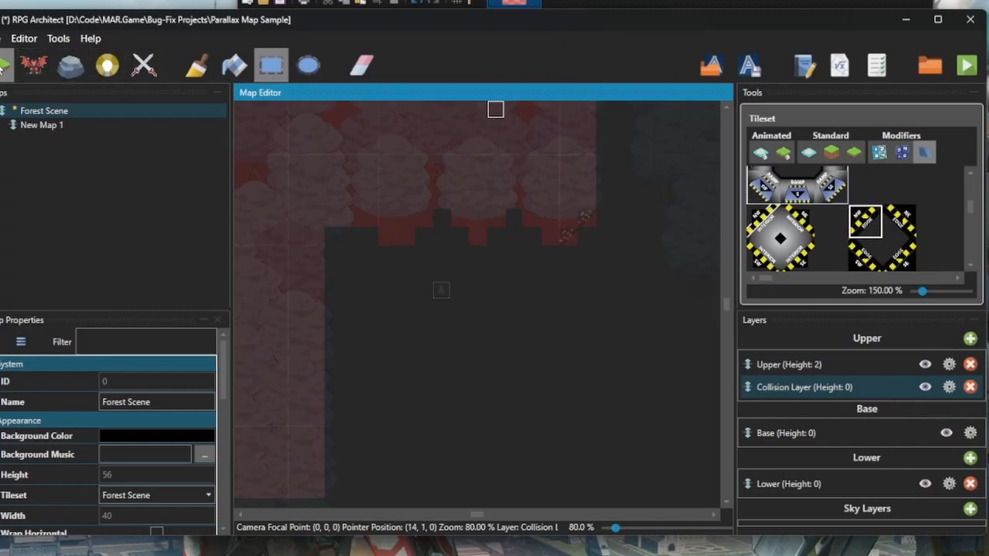
- Brush the northwest edge shape onto the collision tiles beside the middle and western trunks and at the inner corner of the west tree column
{"action": "left_click", "coordinate": [193, 65]}
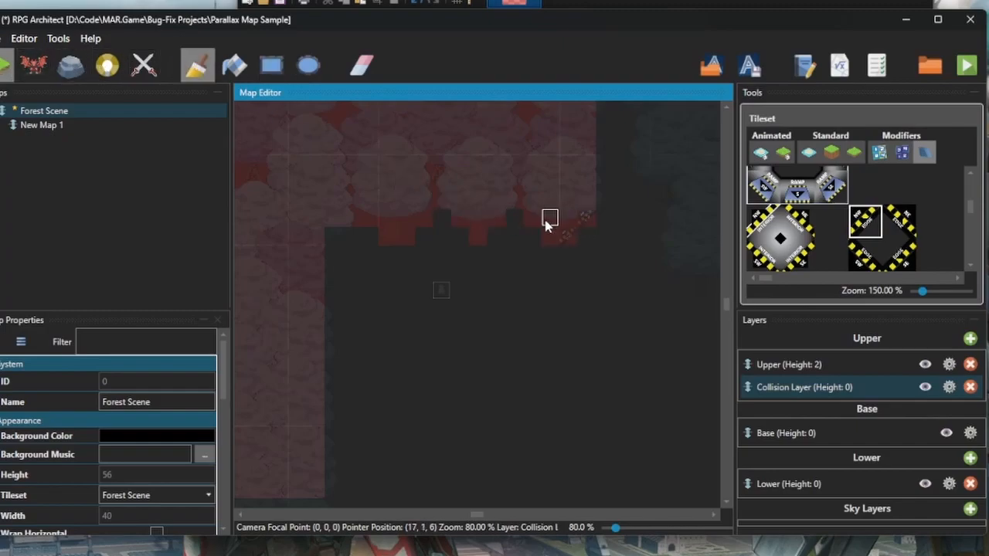
{"action": "left_click", "coordinate": [497, 217]}
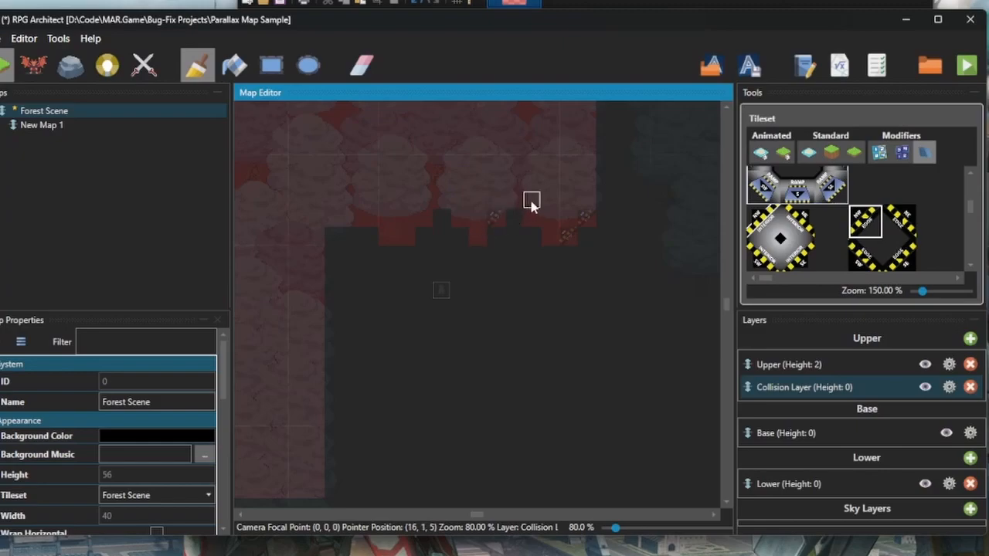
{"action": "left_click", "coordinate": [421, 217]}
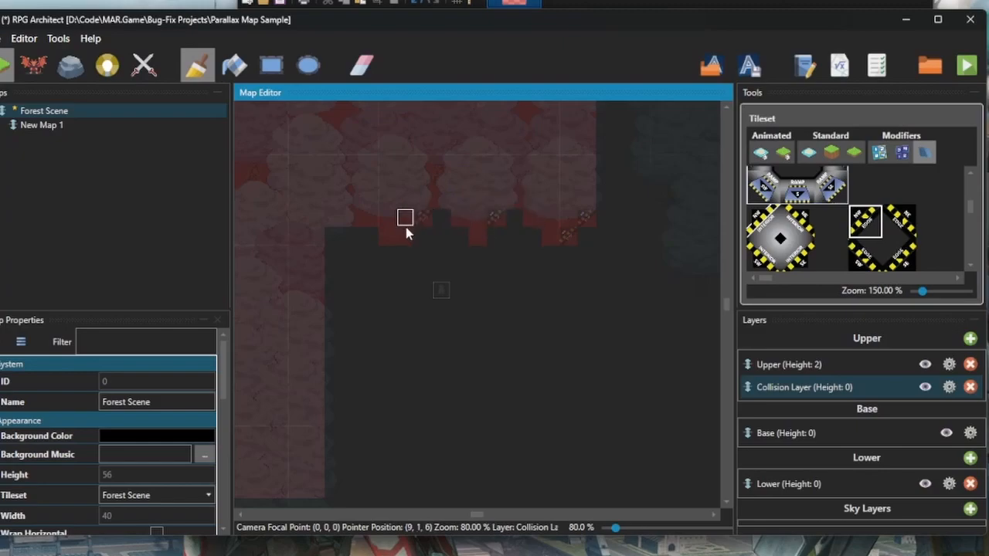
{"action": "left_click", "coordinate": [404, 236]}
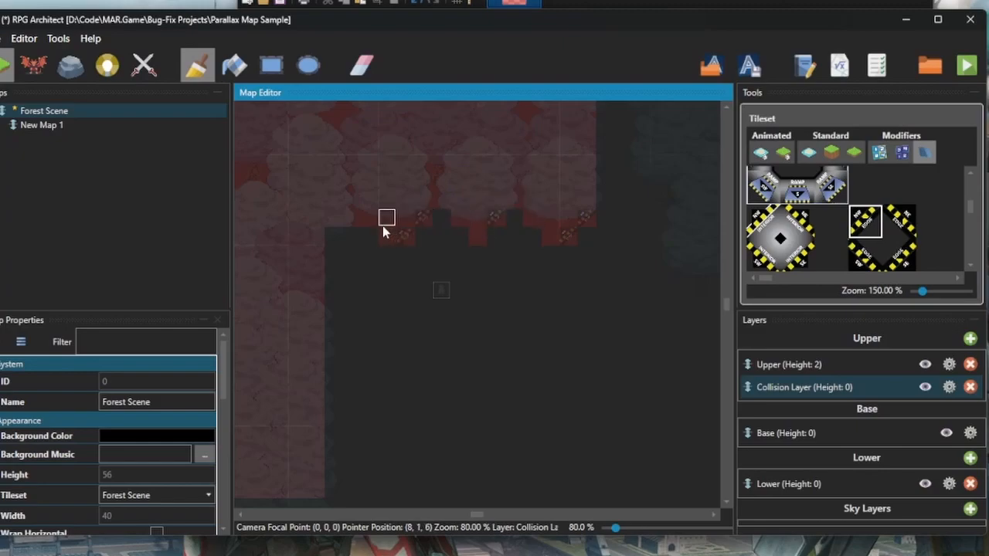
{"action": "left_click", "coordinate": [332, 236]}
{"action": "right_click", "coordinate": [334, 216]}
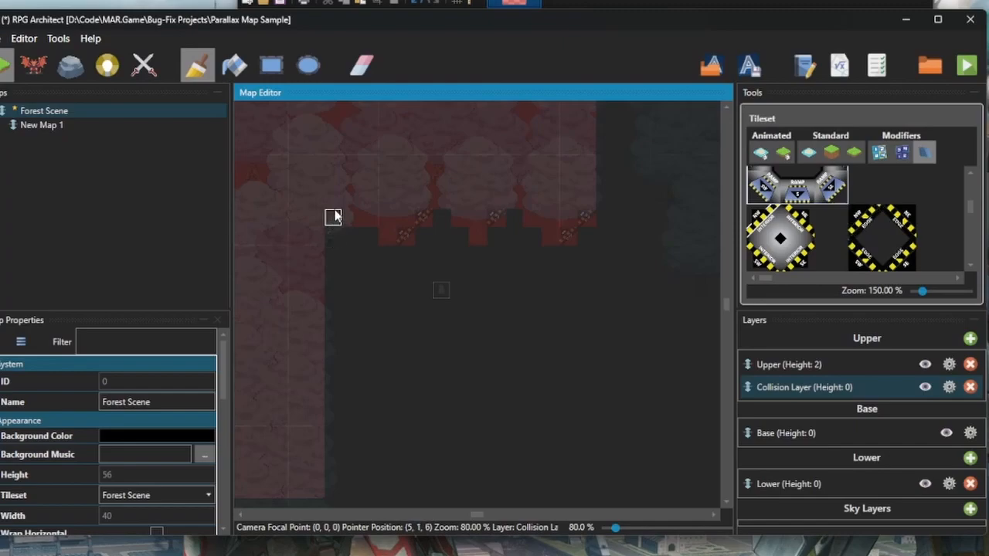
- Paint a structure tile at the inner corner beside the west tree column and give it the northwest edge shape
{"action": "left_click", "coordinate": [829, 151]}
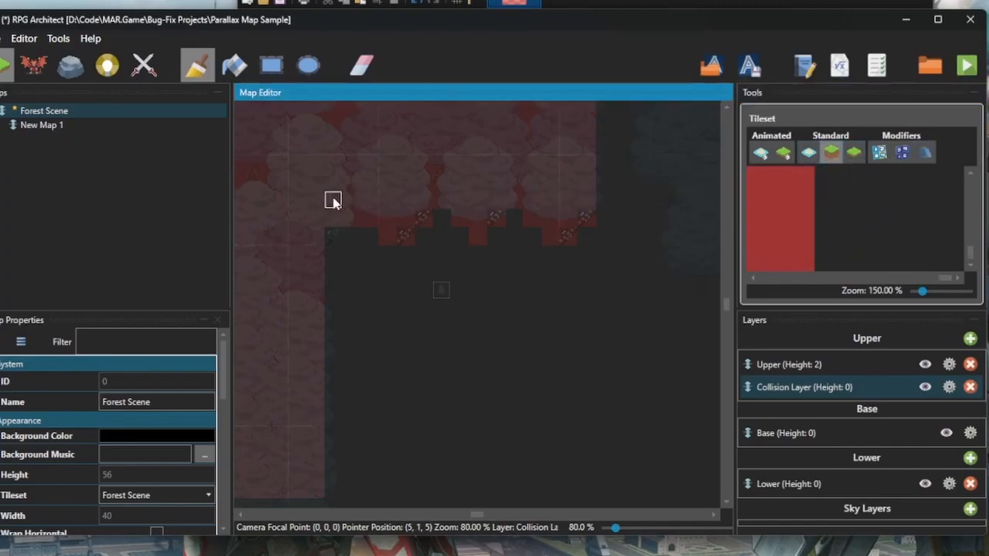
{"action": "left_click", "coordinate": [921, 158]}
{"action": "scroll", "coordinate": [877, 236], "scroll_direction": "down", "scroll_amount": 1}
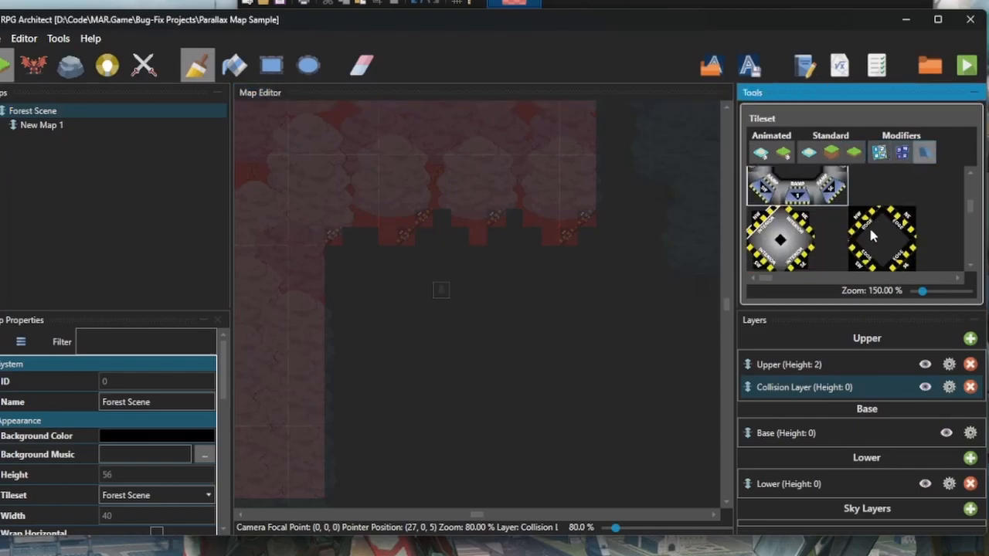
- Brush the northeast edge shape onto the collision tiles on the southwest sides of the three northern trees and save the map
{"action": "left_click", "coordinate": [899, 223]}
{"action": "left_click", "coordinate": [546, 234]}
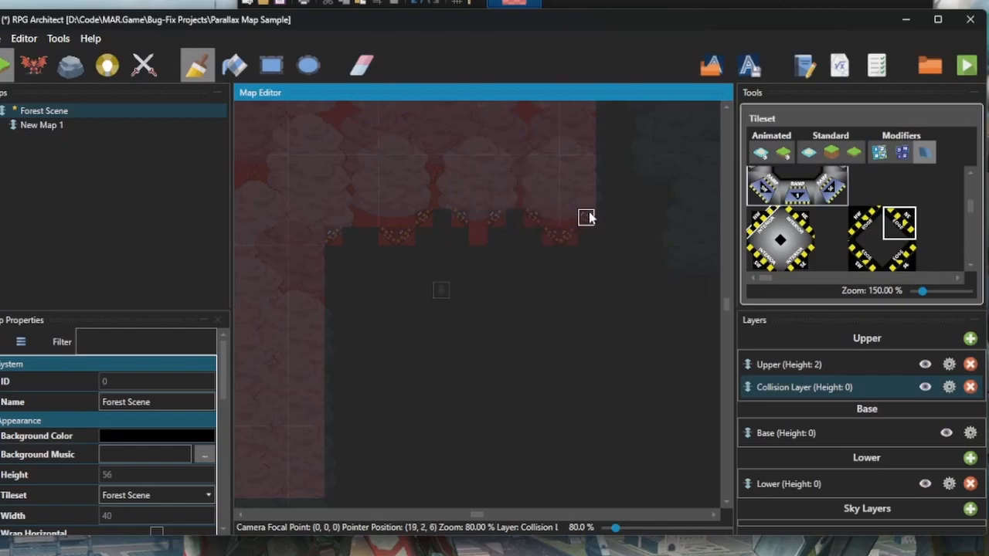
{"action": "key", "text": "ctrl+s"}
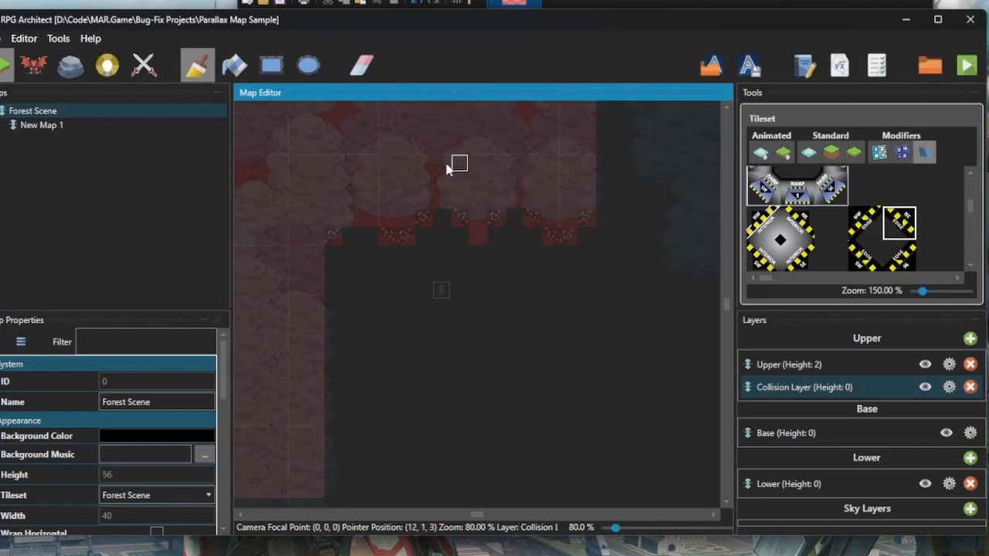
- Playtest the map, walking the character along the shaped collisions beneath the northern trees, and close the game
{"action": "left_click", "coordinate": [971, 75]}
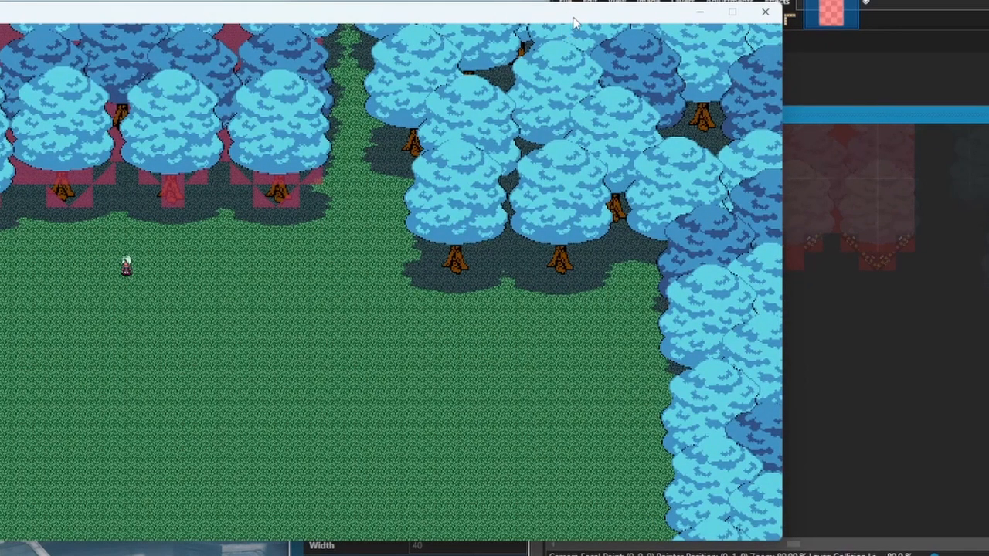
{"action": "key", "text": "Up"}
{"action": "key", "text": "Right"}
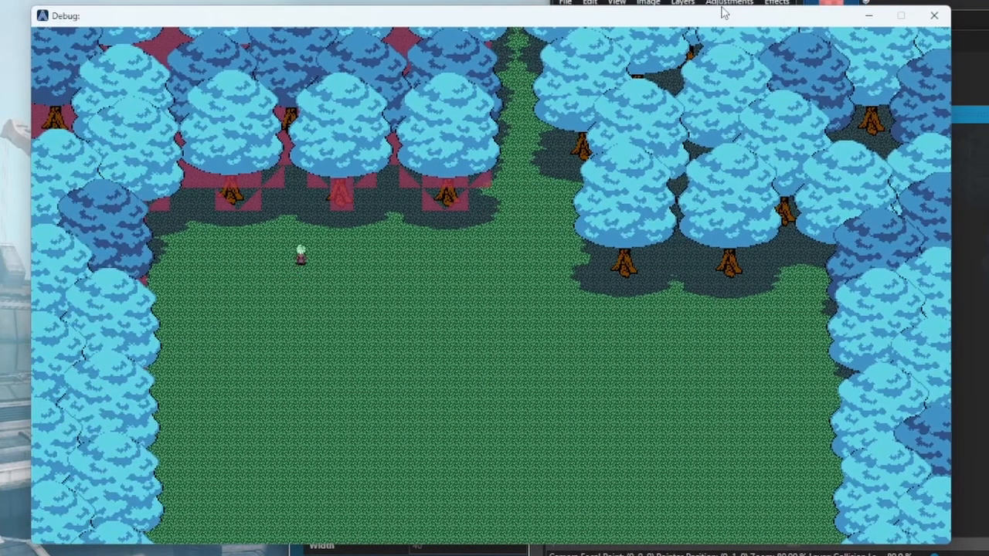
{"action": "key", "text": "Up"}
{"action": "key", "text": "Left"}
{"action": "key", "text": "Up"}
{"action": "key", "text": "Right"}
{"action": "key", "text": "Down"}
{"action": "key", "text": "Down"}
{"action": "key", "text": "Right"}
{"action": "key", "text": "Down"}
{"action": "key", "text": "Right"}
{"action": "key", "text": "Up"}
{"action": "key", "text": "Down"}
{"action": "key", "text": "Right"}
{"action": "key", "text": "Right"}
{"action": "key", "text": "Up"}
{"action": "key", "text": "Right"}
{"action": "key", "text": "Up"}
{"action": "left_click", "coordinate": [934, 16]}
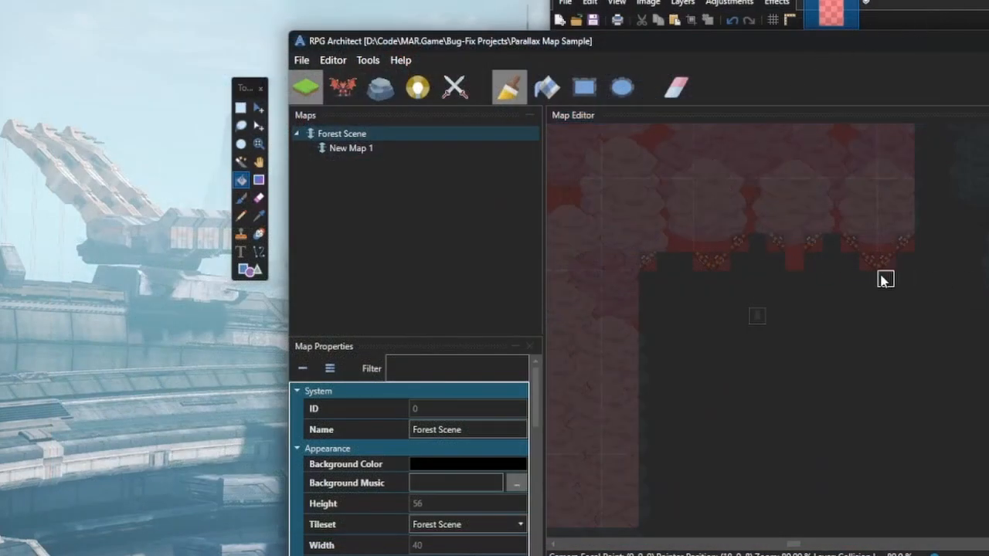
- Reapply the southeast and southwest edge shapes to the collision tiles around the eastern and western trunks and save the map
{"action": "left_click", "coordinate": [904, 242]}
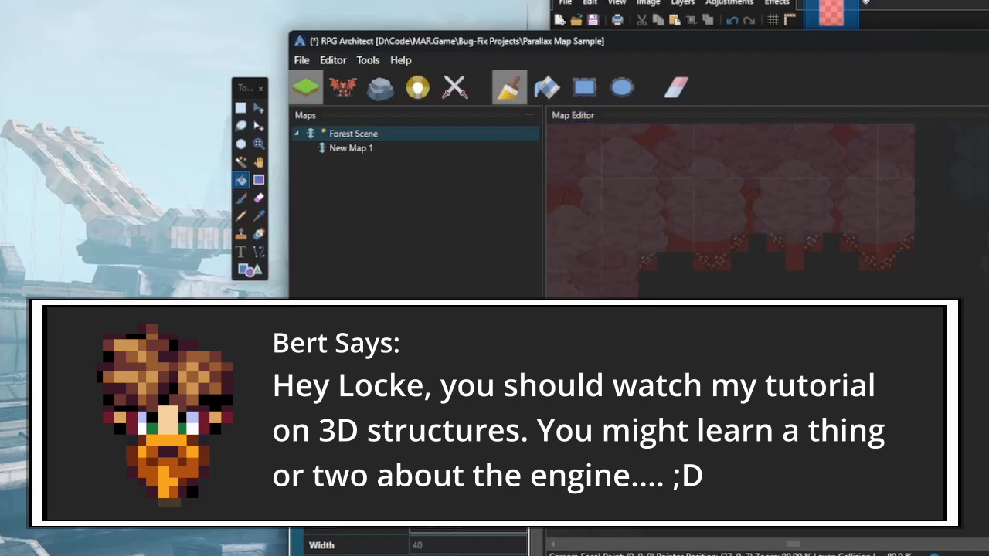
{"action": "left_click", "coordinate": [867, 261]}
{"action": "left_click", "coordinate": [854, 246]}
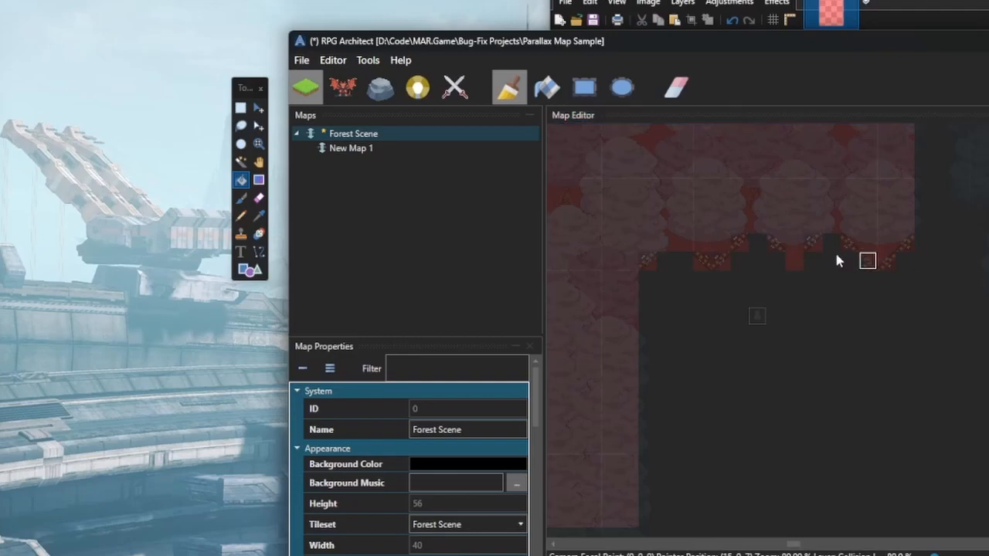
{"action": "left_click", "coordinate": [738, 244]}
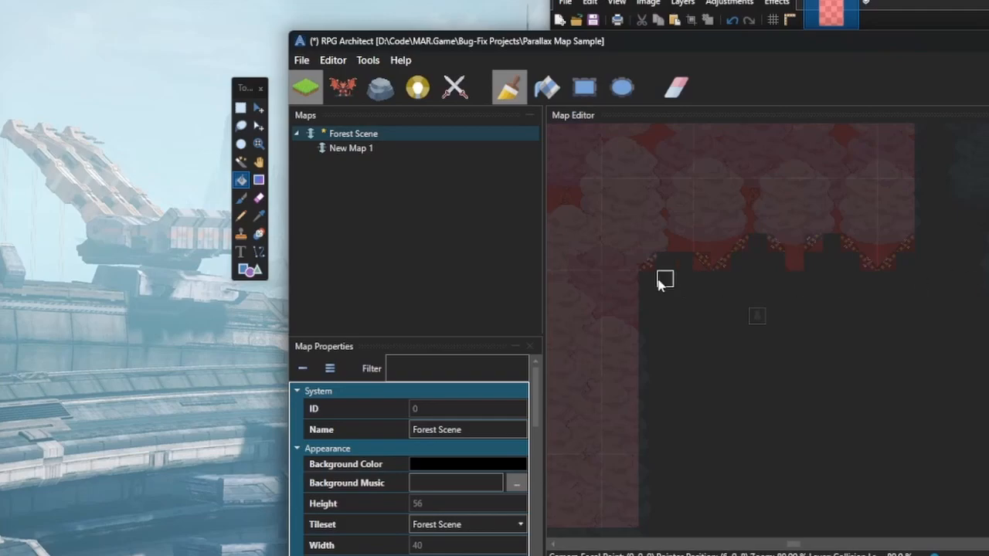
{"action": "left_click", "coordinate": [700, 266]}
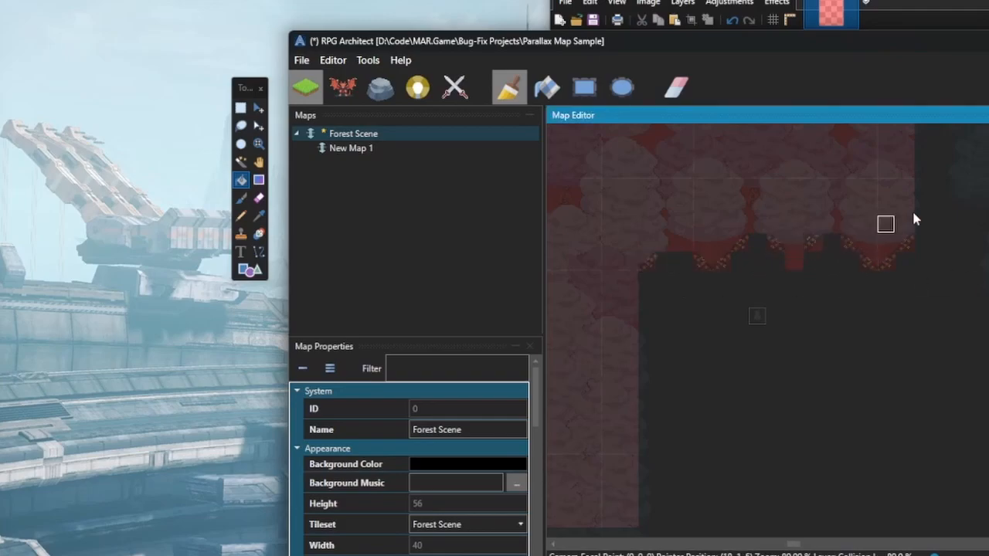
{"action": "key", "text": "ctrl+s"}
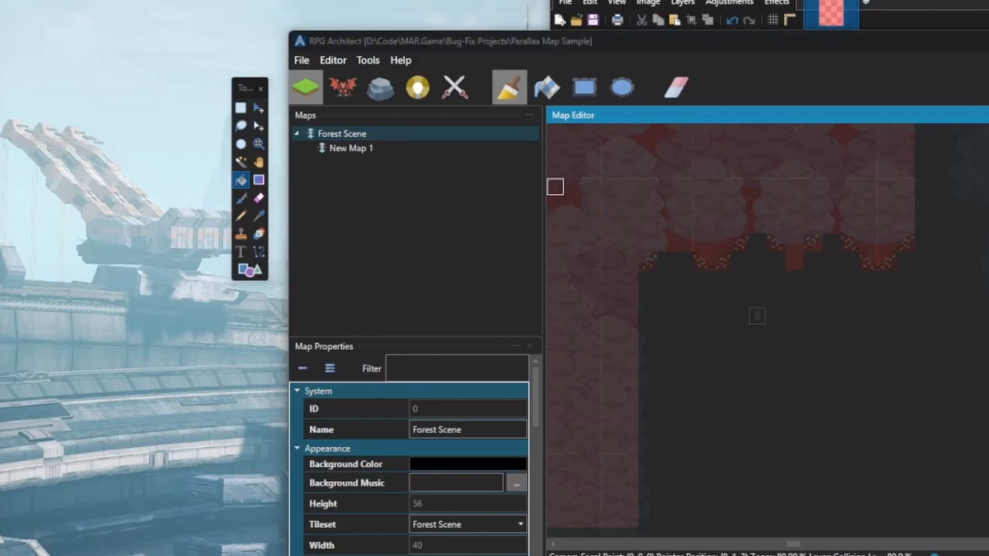
- Playtest the reshaped collisions by walking the character around the northern trunks toward the west trees, and close the game
{"action": "key", "text": "Up"}
{"action": "key", "text": "Right"}
{"action": "key", "text": "Up"}
{"action": "key", "text": "Up"}
{"action": "key", "text": "Left"}
{"action": "key", "text": "Left"}
{"action": "key", "text": "Down"}
{"action": "key", "text": "Down"}
{"action": "key", "text": "Left"}
{"action": "key", "text": "Up"}
{"action": "key", "text": "Left"}
{"action": "key", "text": "Left"}
{"action": "key", "text": "Down"}
{"action": "key", "text": "Right"}
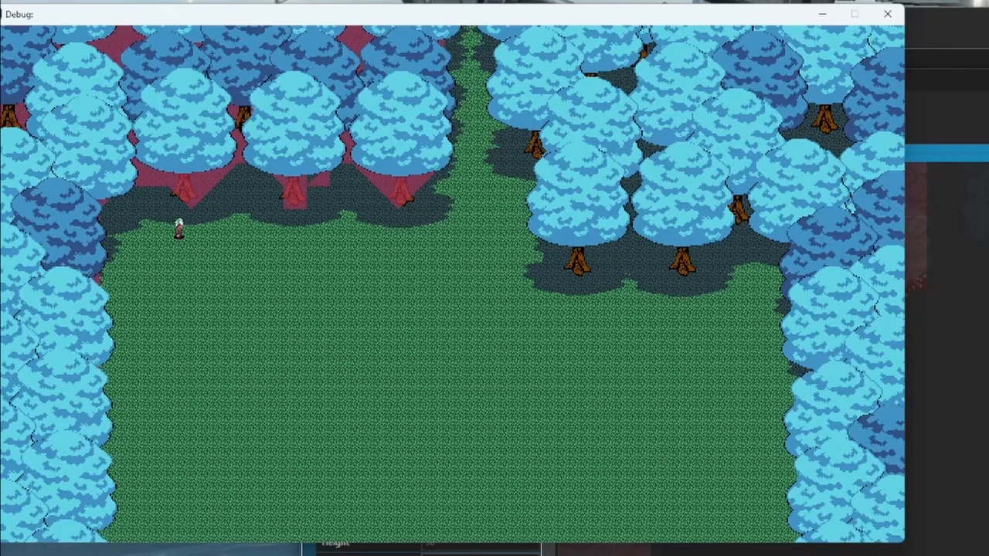
{"action": "left_click", "coordinate": [887, 14]}
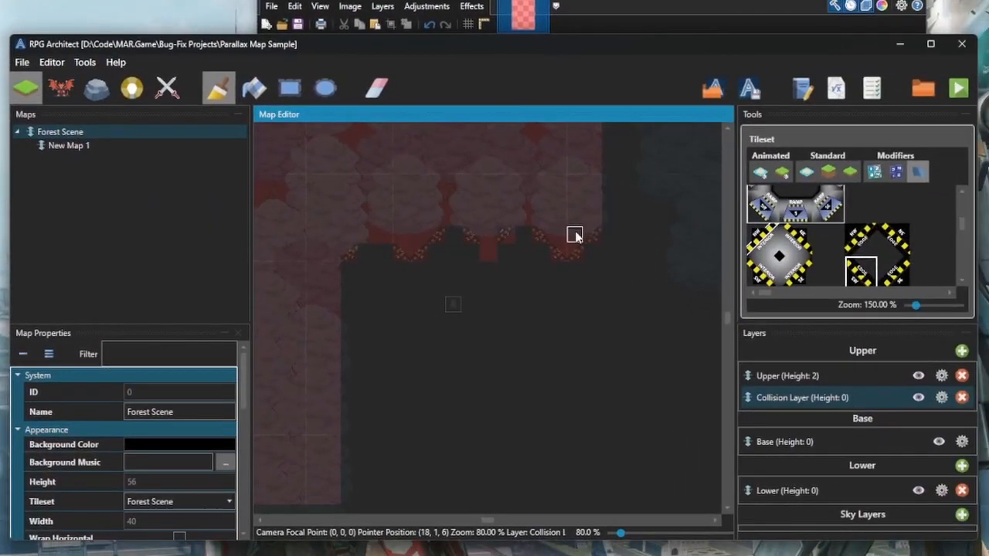
- Apply the southwest edge shape west of the eastern trunk and the southeast edge shape east of the middle trunk, and save
{"action": "left_click", "coordinate": [866, 268]}
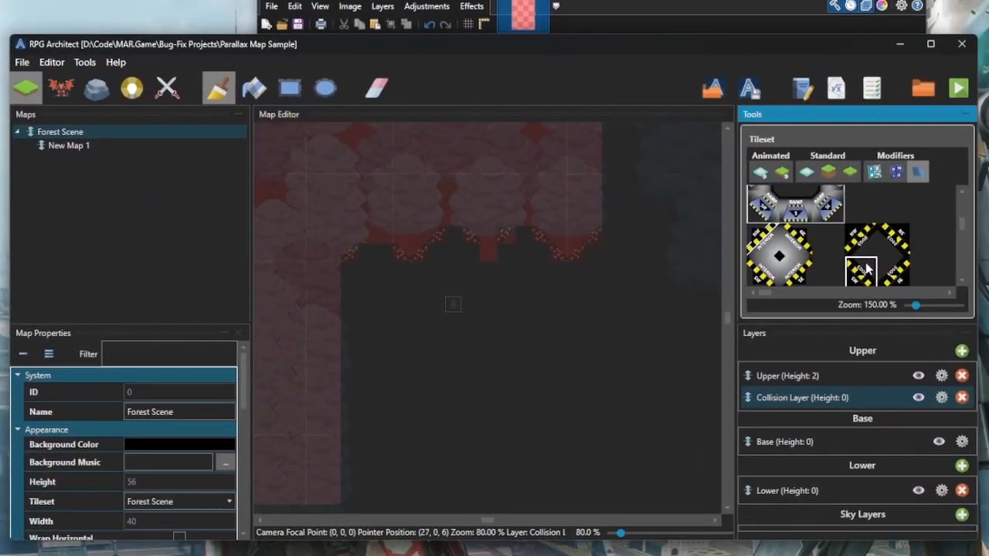
{"action": "left_click", "coordinate": [537, 239]}
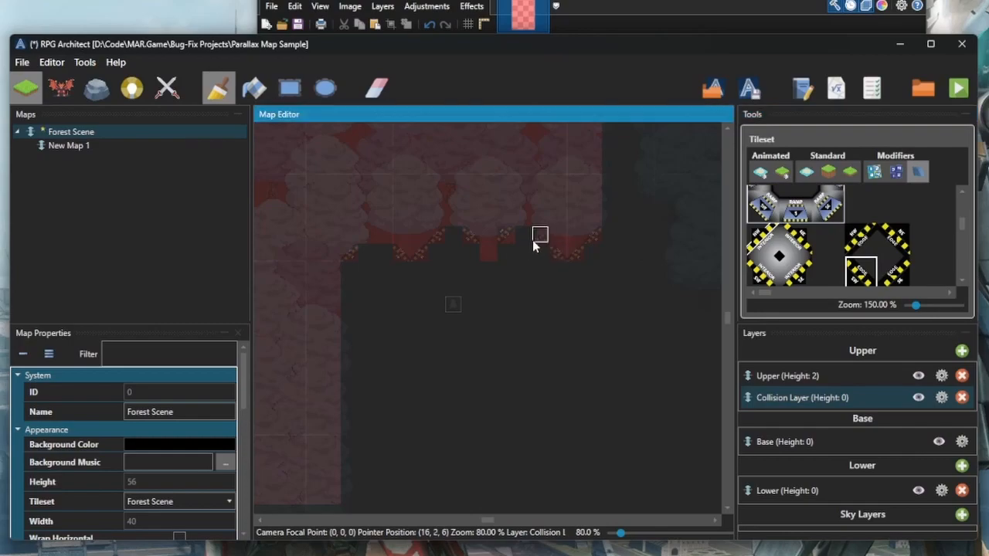
{"action": "left_click", "coordinate": [896, 270]}
{"action": "left_click", "coordinate": [505, 236]}
{"action": "key", "text": "ctrl+s"}
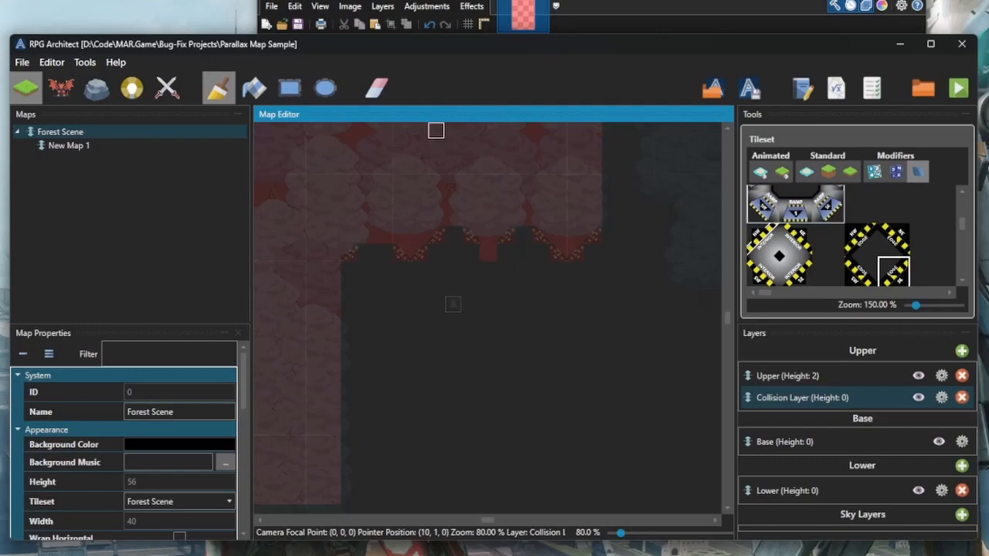
- Switch to the image editor, erase the whole red fill of the 64 × 128 collision image with the Magic Wand, and return to RPG Architect
{"action": "key", "text": "alt+Tab"}
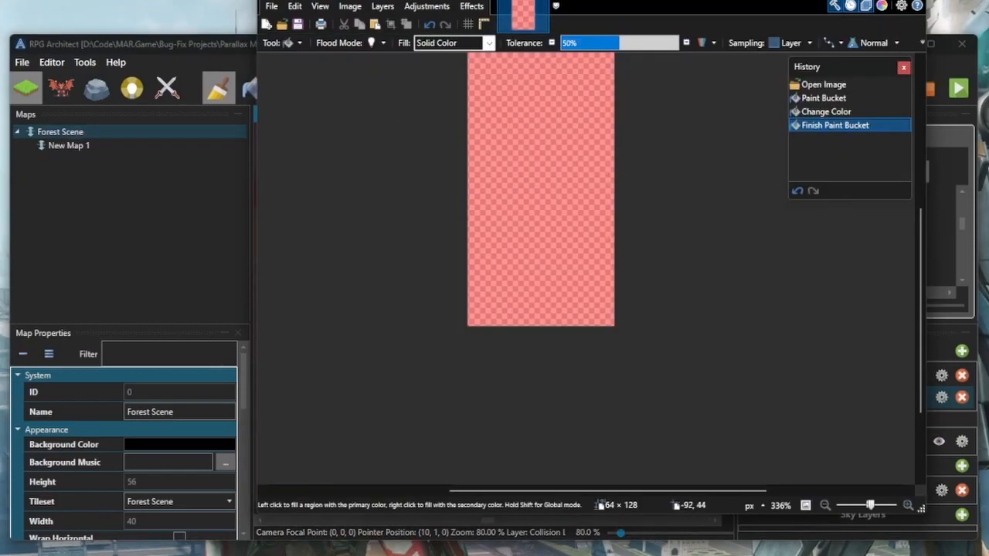
{"action": "key", "text": "s"}
{"action": "left_click", "coordinate": [540, 200]}
{"action": "key", "text": "Delete"}
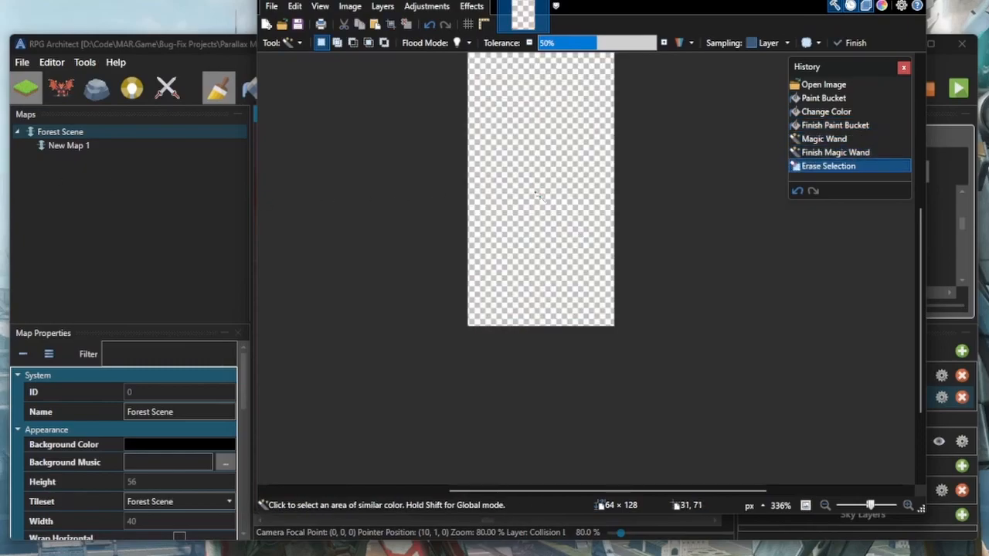
{"action": "key", "text": "alt+Tab"}
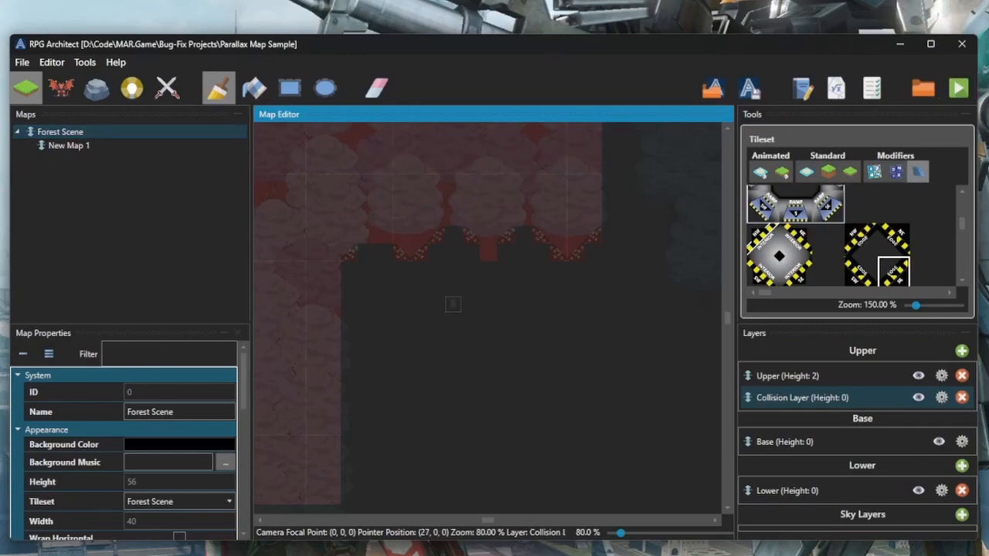
- Playtest the map with the transparent collision tiles, walking the character along the northern trunks and back to the west side
{"action": "key", "text": "alt+Tab"}
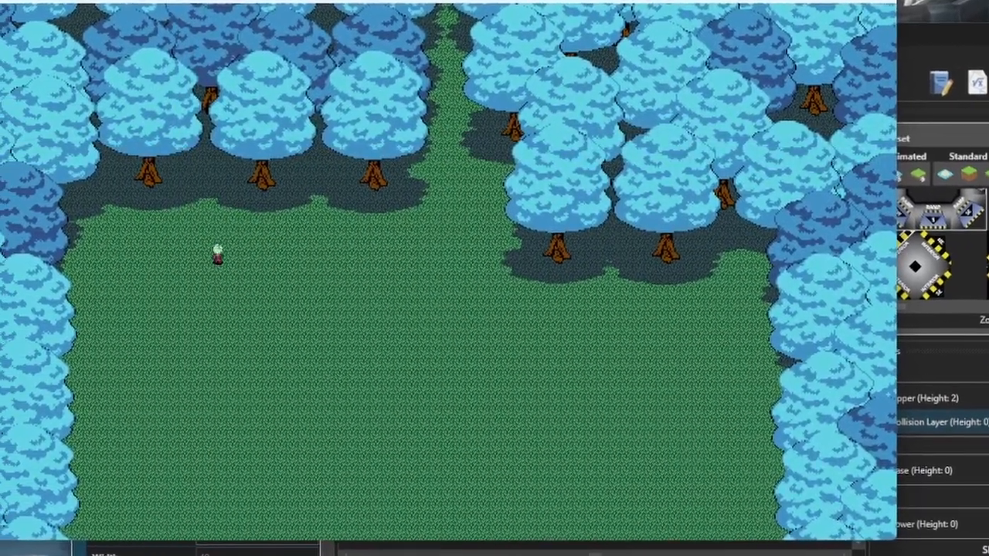
{"action": "key", "text": "Up"}
{"action": "key", "text": "Right"}
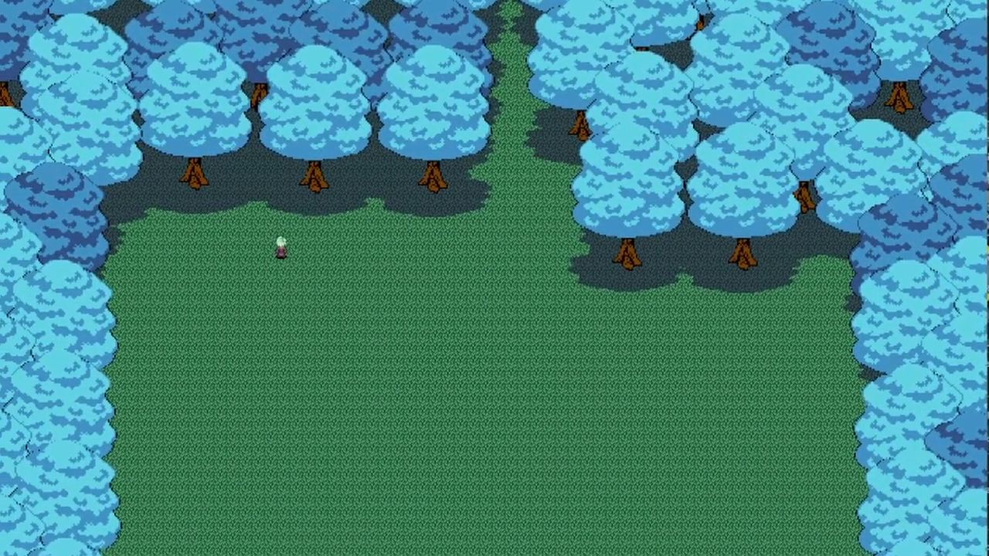
{"action": "key", "text": "Right"}
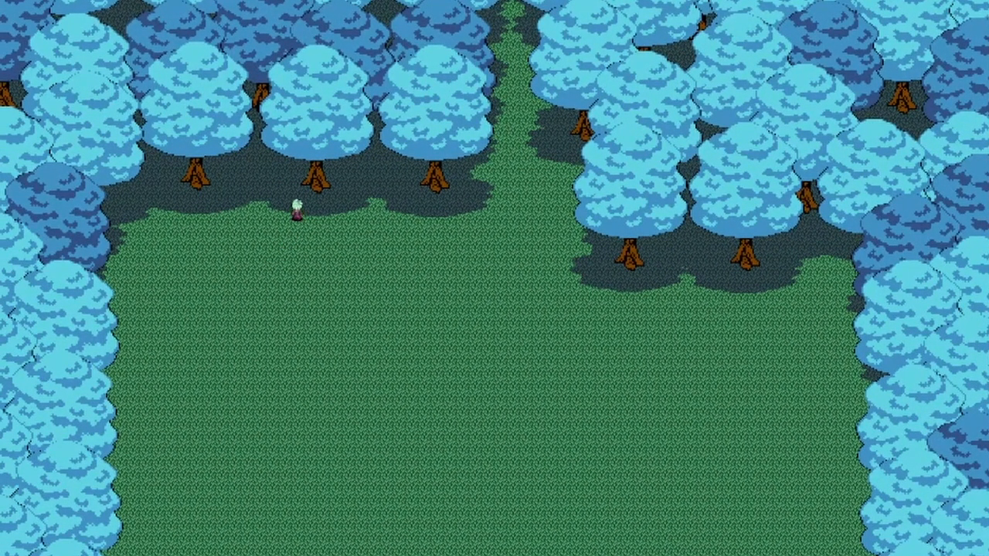
{"action": "key", "text": "Up"}
{"action": "key", "text": "Left"}
{"action": "key", "text": "Left"}
{"action": "key", "text": "Left"}
{"action": "key", "text": "Down"}
{"action": "key", "text": "Down"}
{"action": "key", "text": "Left"}
{"action": "key", "text": "Up"}
{"action": "key", "text": "Left"}
{"action": "key", "text": "Left"}
{"action": "key", "text": "Up"}
{"action": "key", "text": "Left"}
{"action": "key", "text": "Down"}
{"action": "key", "text": "Down"}
{"action": "key", "text": "Right"}
{"action": "key", "text": "Down"}
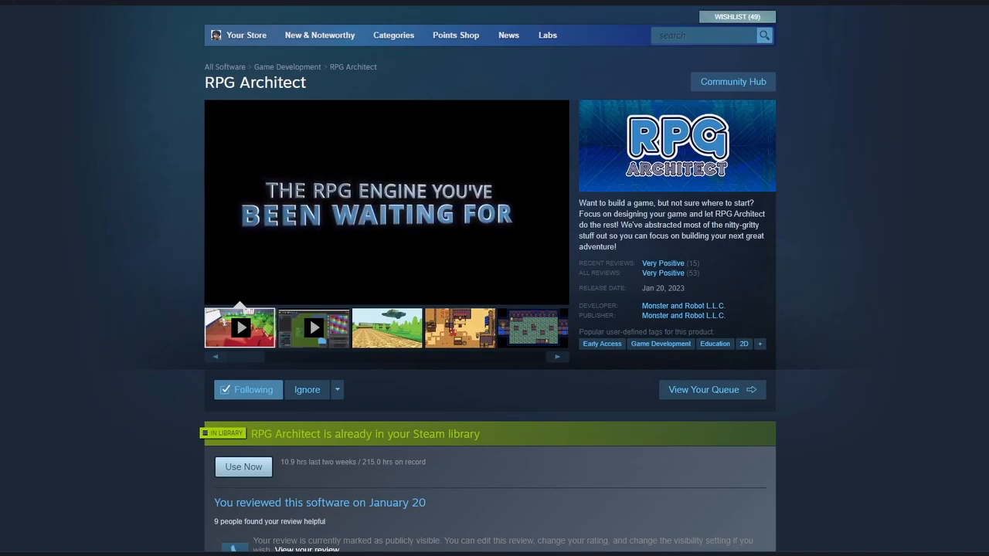
- Look through the RPG Architect store page down to the About This Software section
{"action": "scroll", "coordinate": [490, 278], "scroll_direction": "down", "scroll_amount": 7}
{"action": "scroll", "coordinate": [490, 278], "scroll_direction": "down", "scroll_amount": 6}
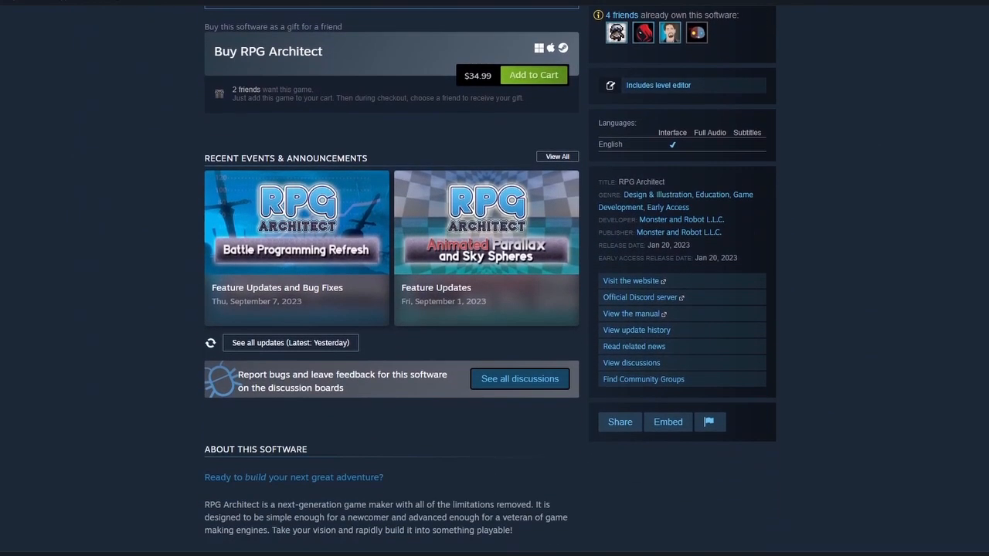
{"action": "scroll", "coordinate": [490, 278], "scroll_direction": "down", "scroll_amount": 6}
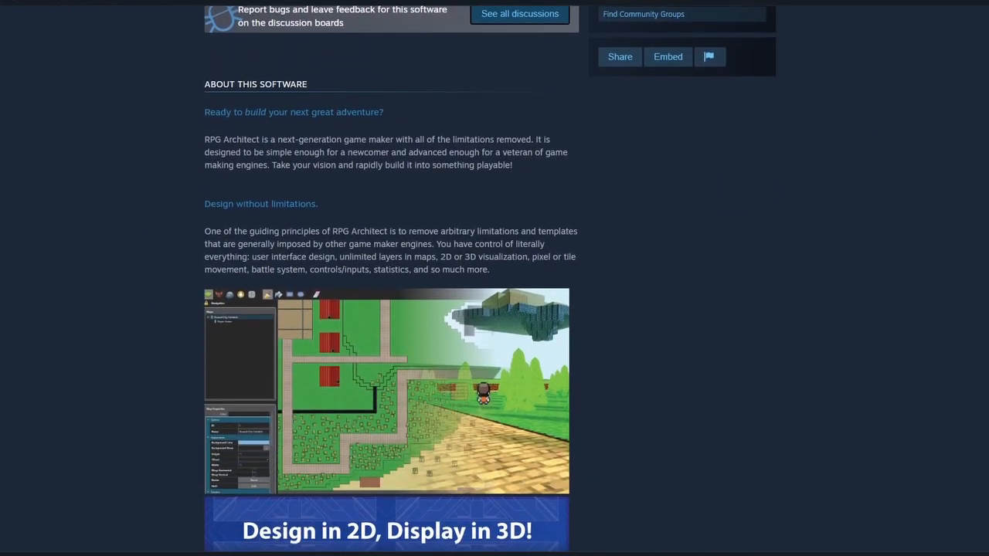
{"action": "scroll", "coordinate": [489, 278], "scroll_direction": "down", "scroll_amount": 3}
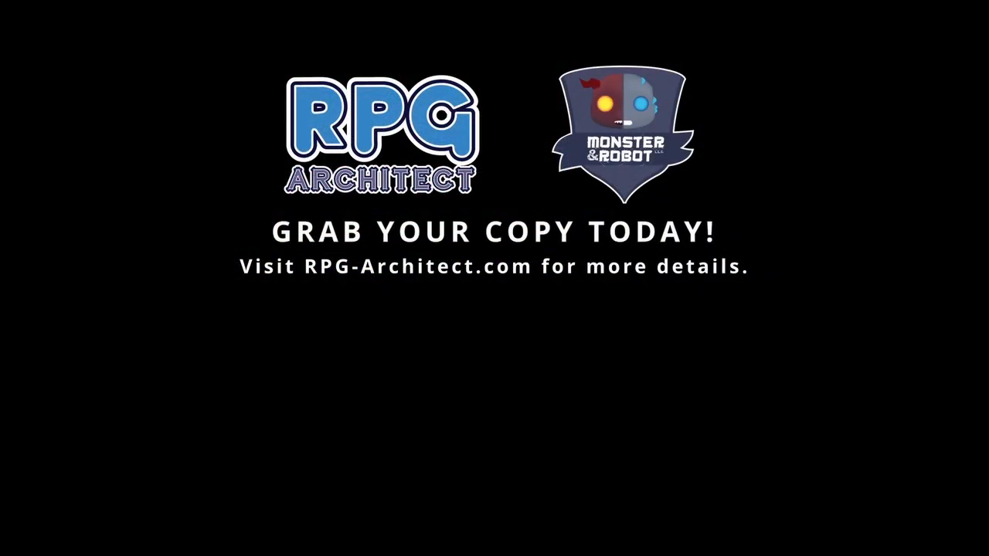